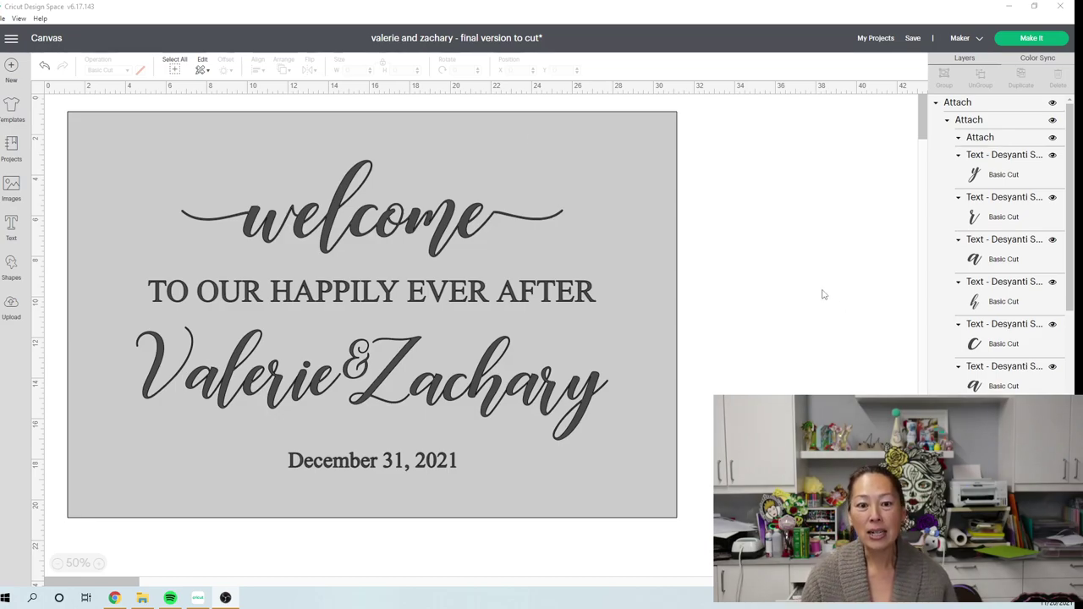
Inspect the dimensions of the background rectangle, the "welcome" lettering, the phrase line and the couple's names line.
left_click(617, 173)
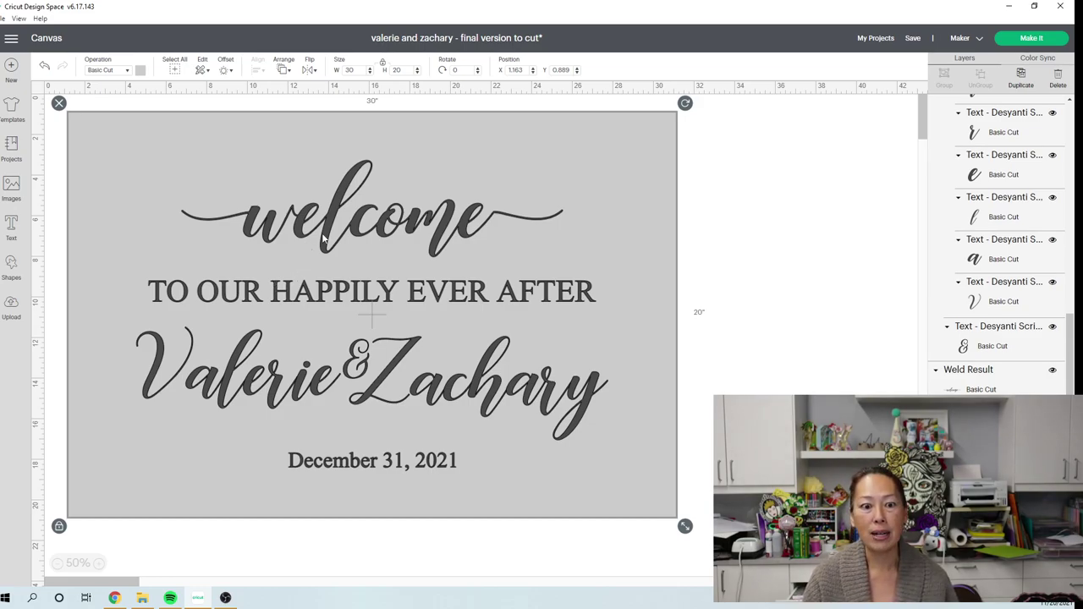
left_click(428, 226)
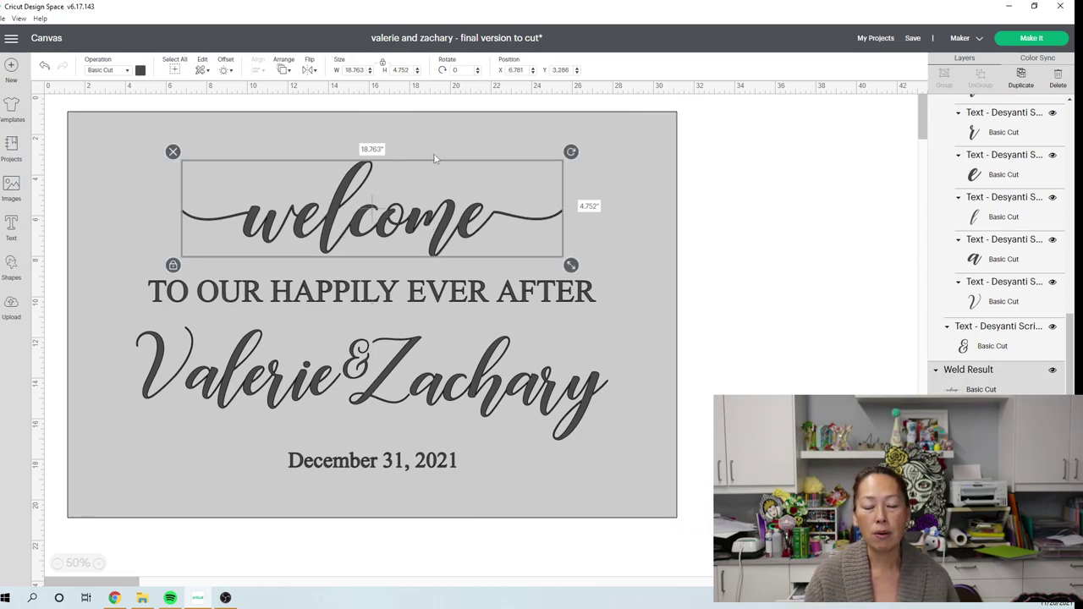
left_click(387, 303)
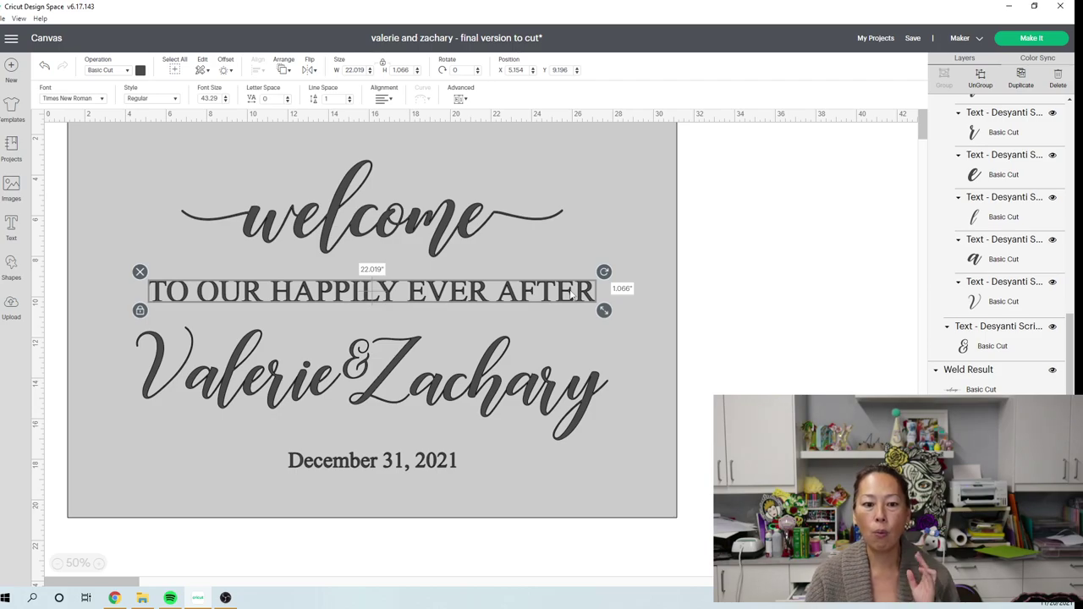
left_click(247, 395)
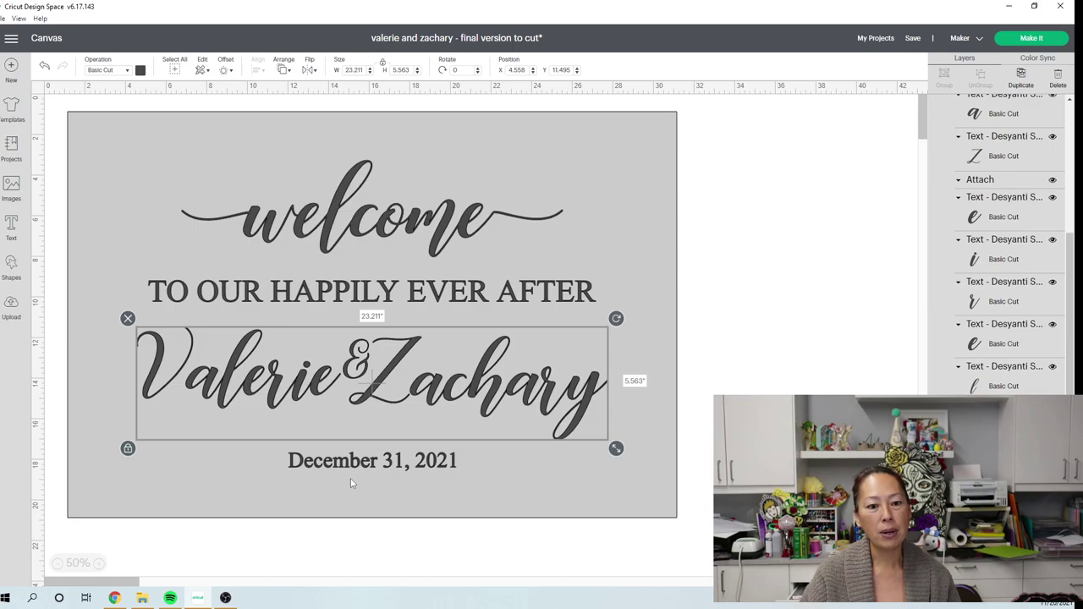
Center the "welcome" lettering, phrase line, names line and date horizontally on the gray background rectangle.
left_click(398, 234)
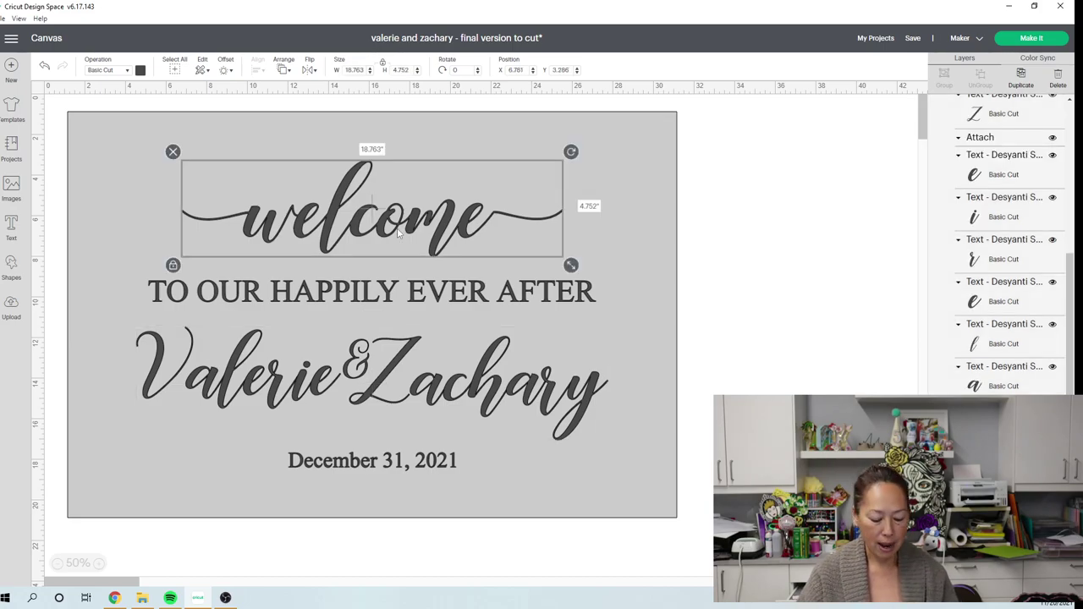
left_click(342, 297, "shift")
left_click(370, 386, "shift")
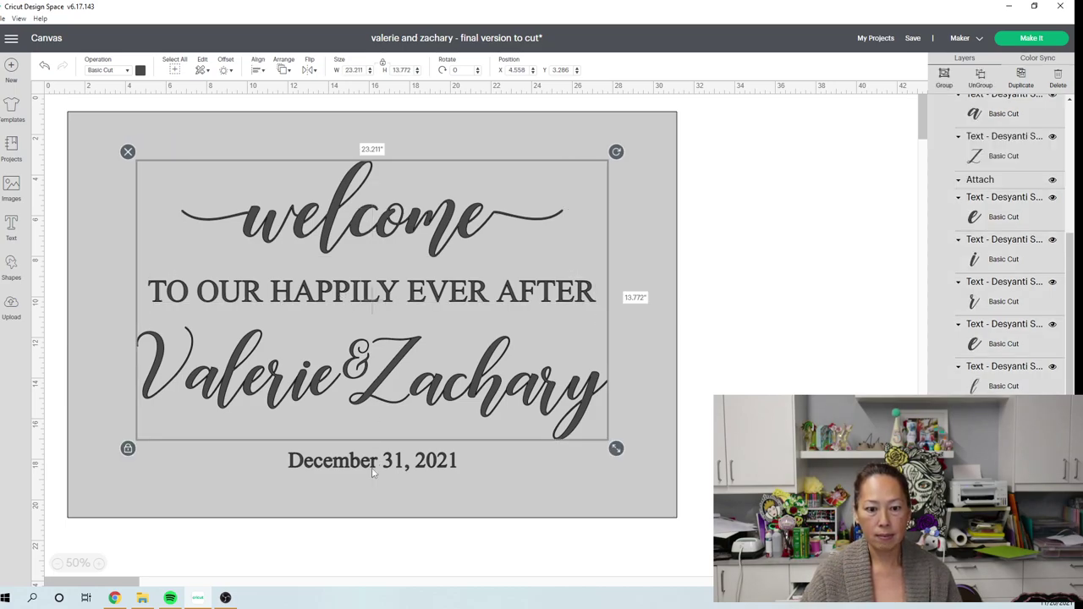
left_click(373, 464, "shift")
left_click(371, 493, "shift")
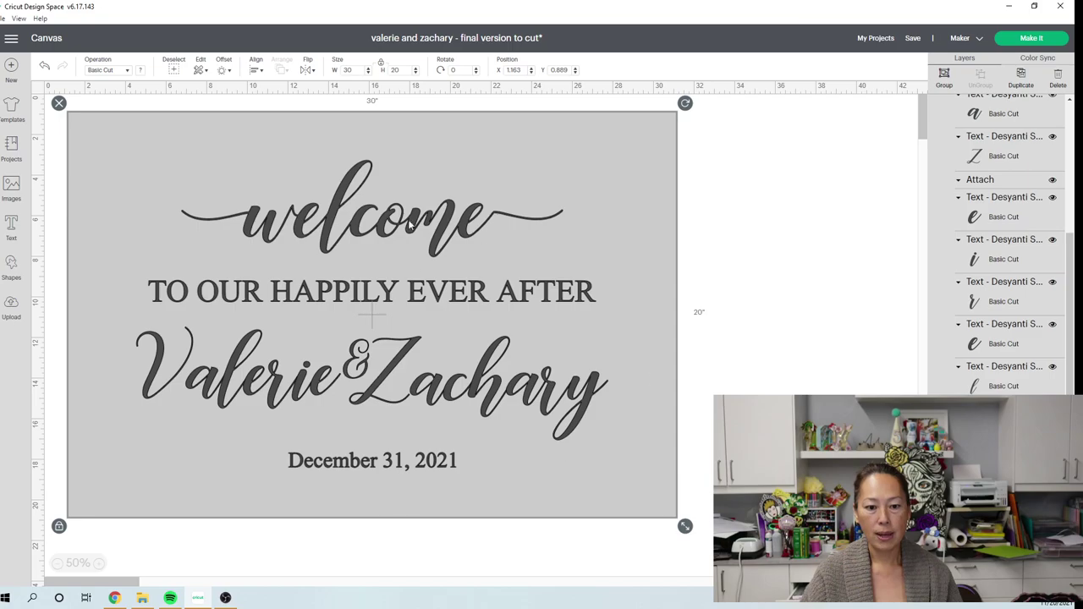
left_click(258, 71)
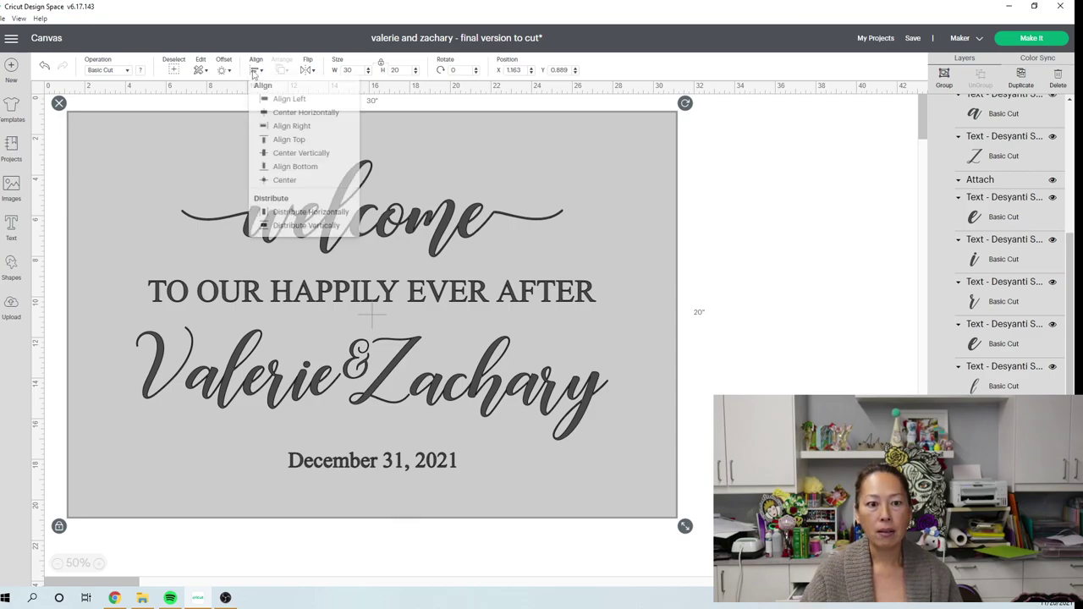
left_click(282, 124)
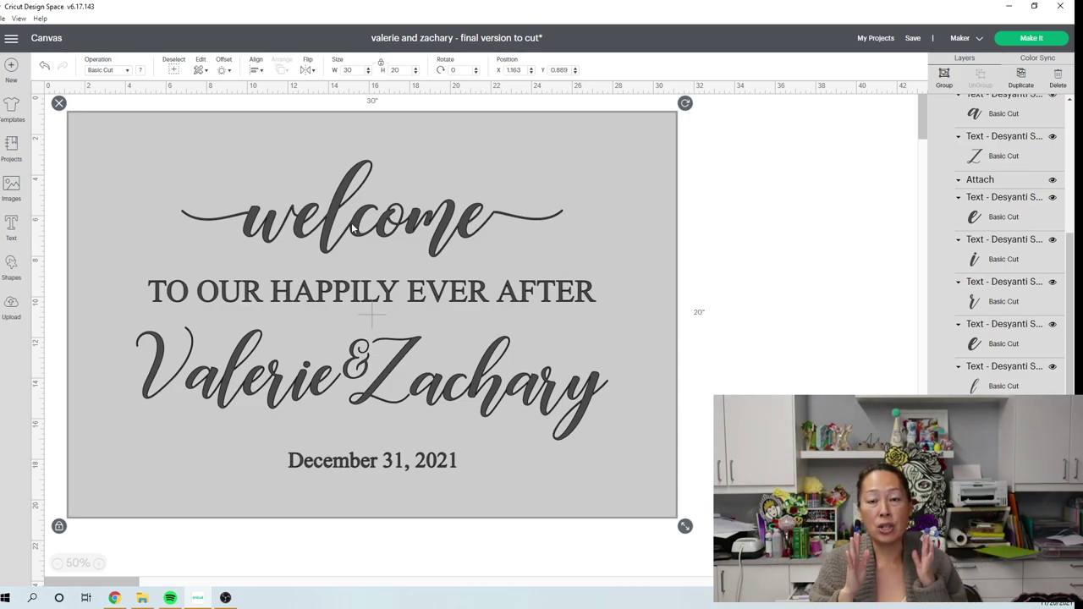
left_click(752, 291)
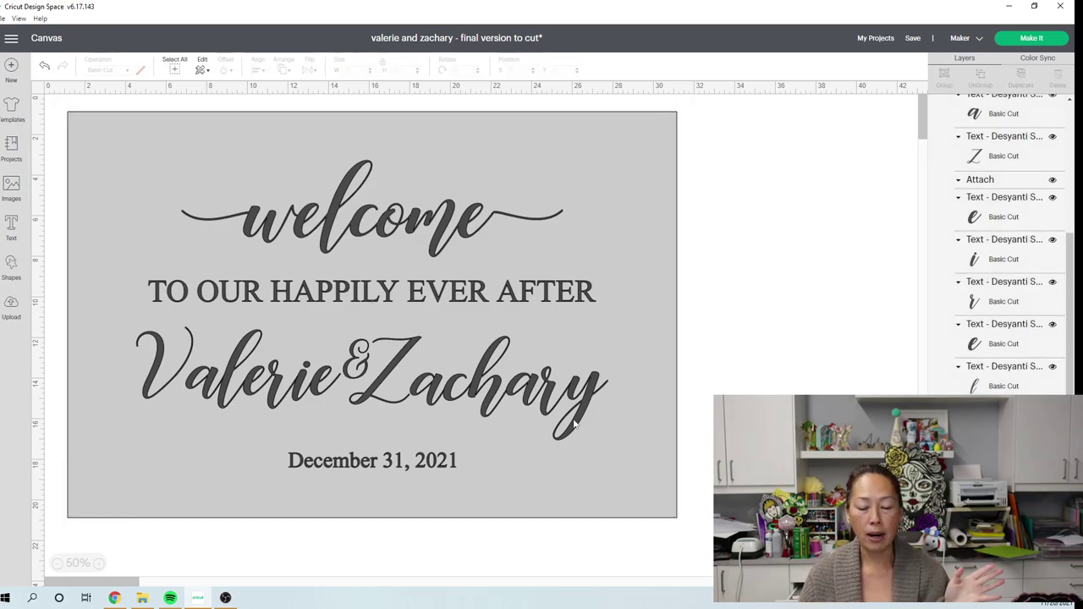
Copy the whole sign design and place the duplicate beside the original, at about X 35.3 and Y 0.66.
left_click(60, 563)
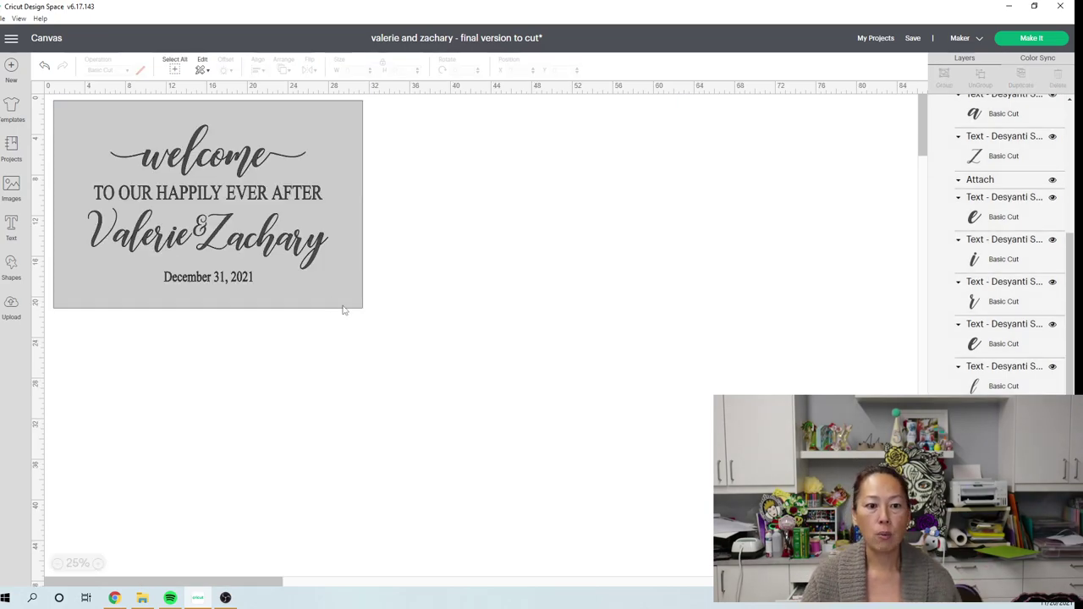
left_click_drag(387, 357, 72, 124)
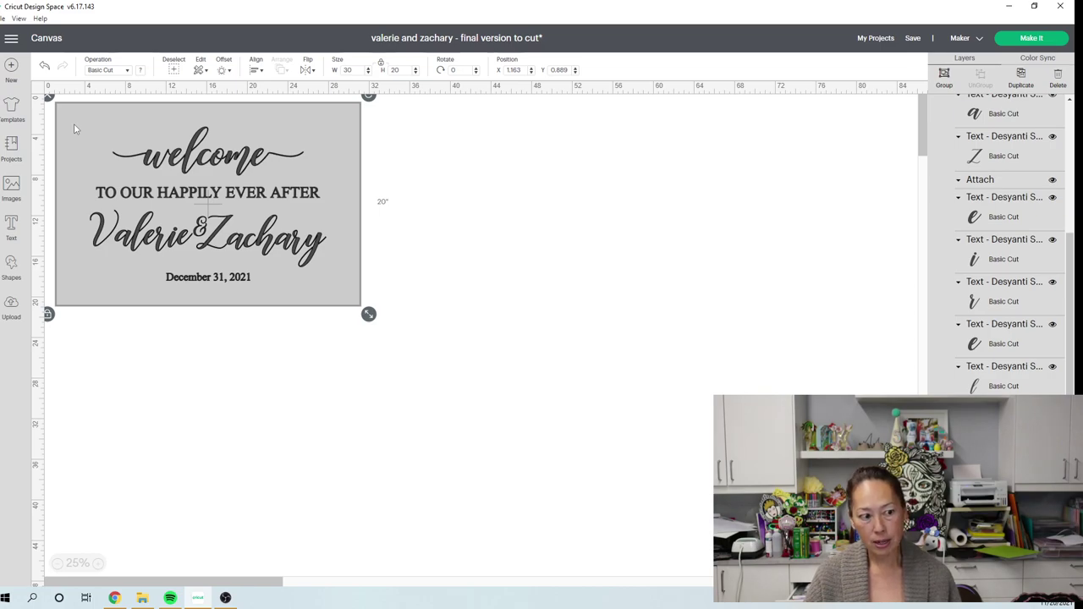
left_click(673, 190)
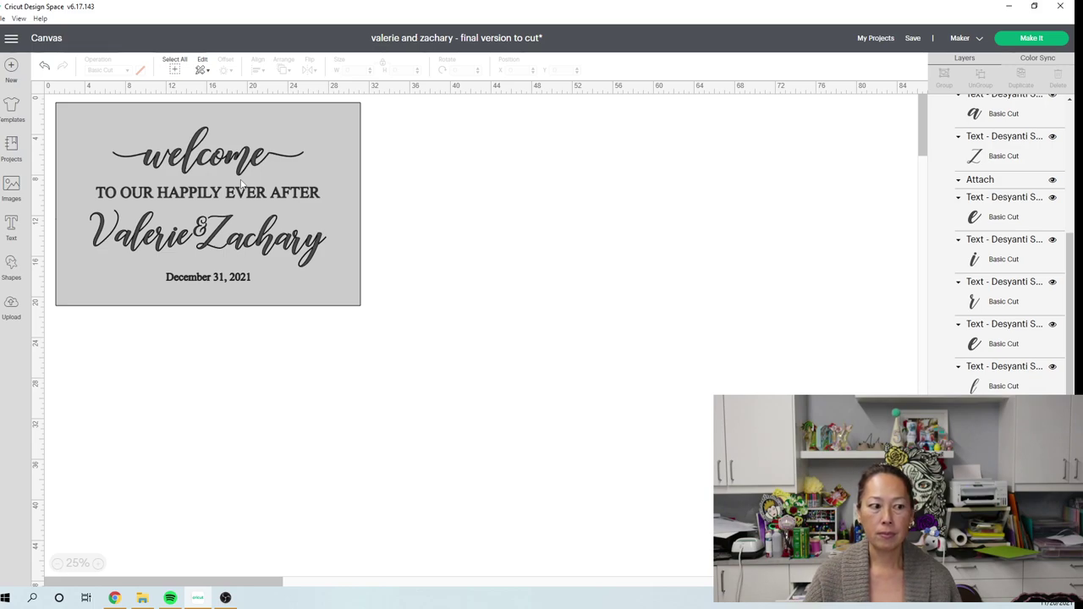
key("ctrl+v")
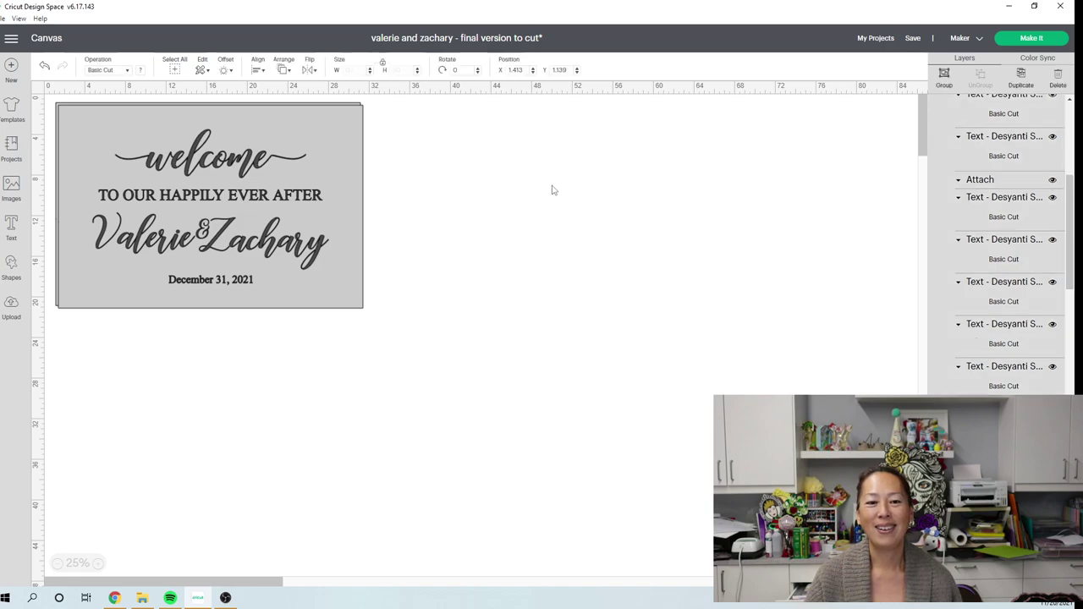
key("ctrl+v")
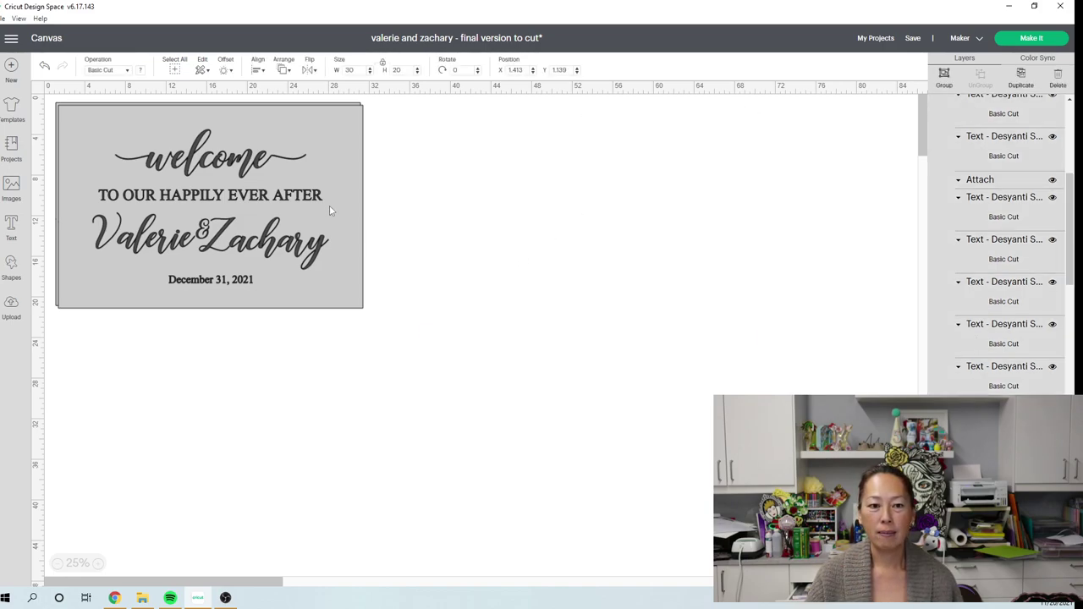
left_click_drag(535, 185, 502, 161)
left_click(523, 365)
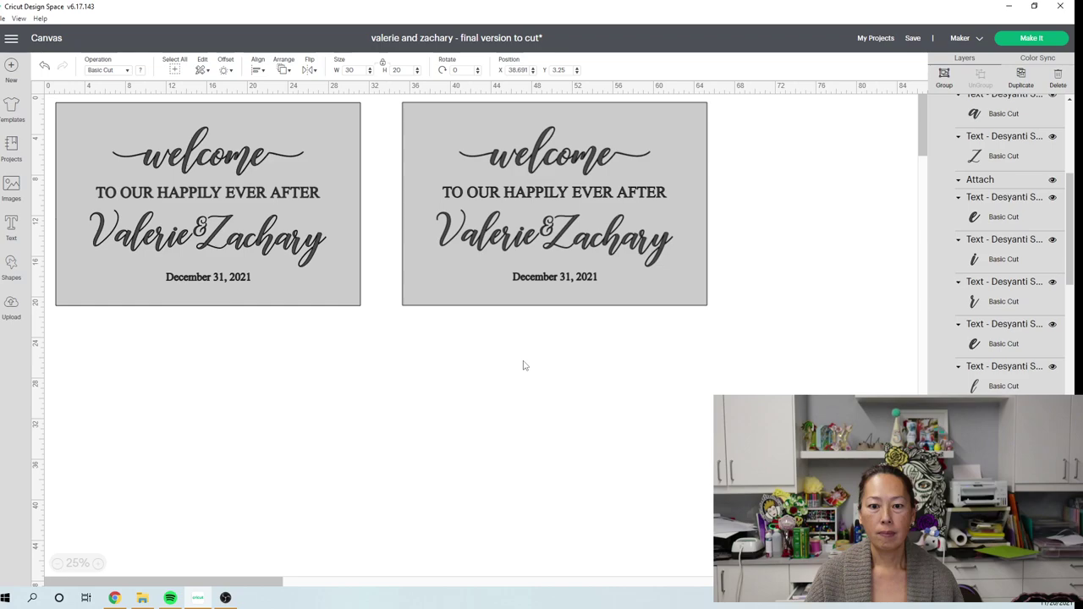
Delete the gray background rectangle of the duplicated design, keeping its lettering.
left_click(696, 278)
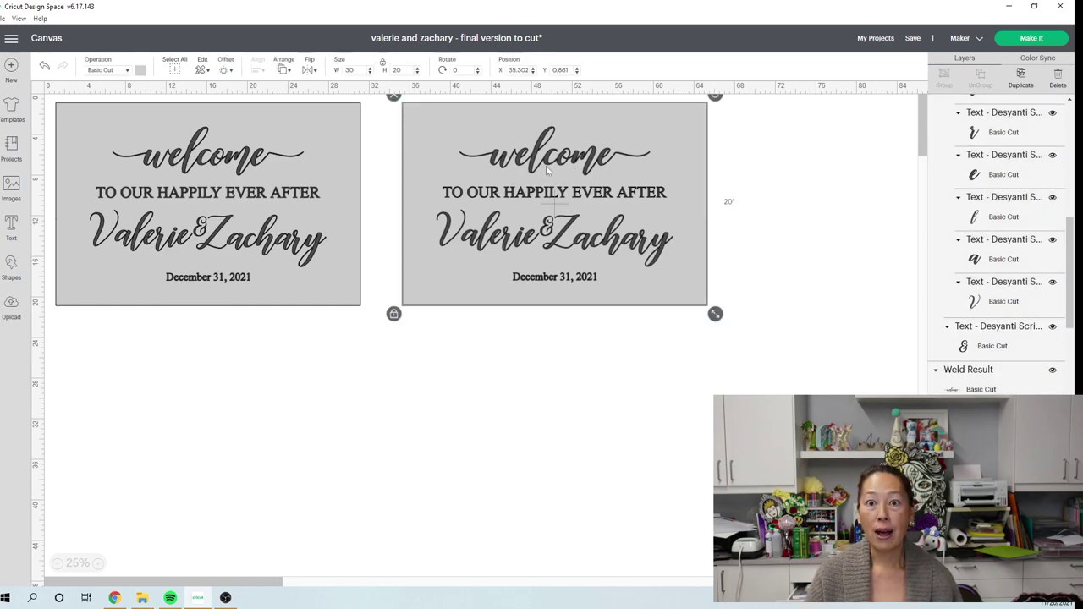
left_click_drag(706, 186, 788, 358)
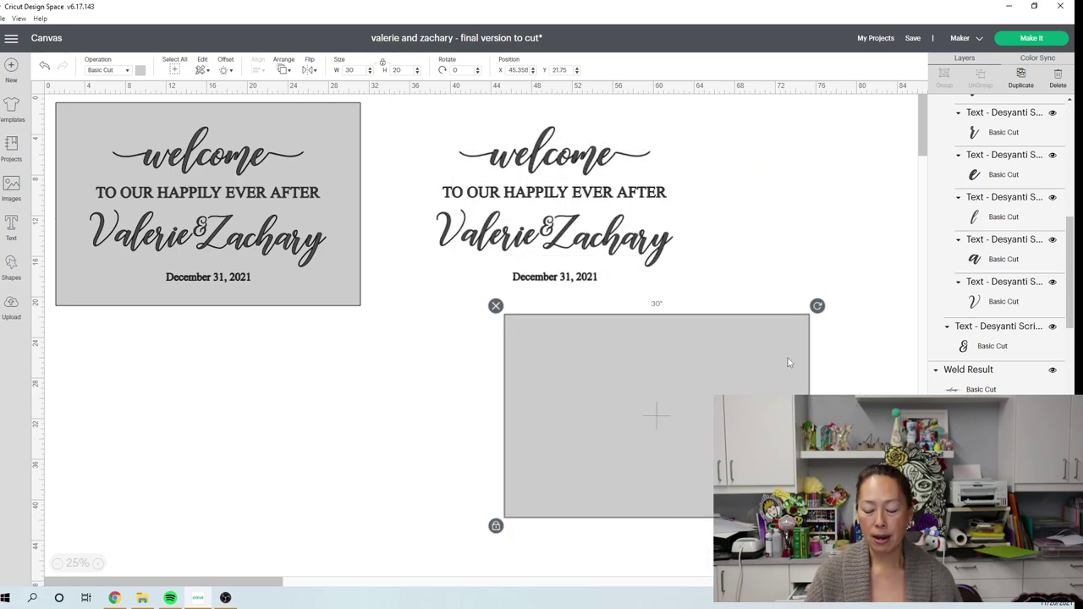
key("Delete")
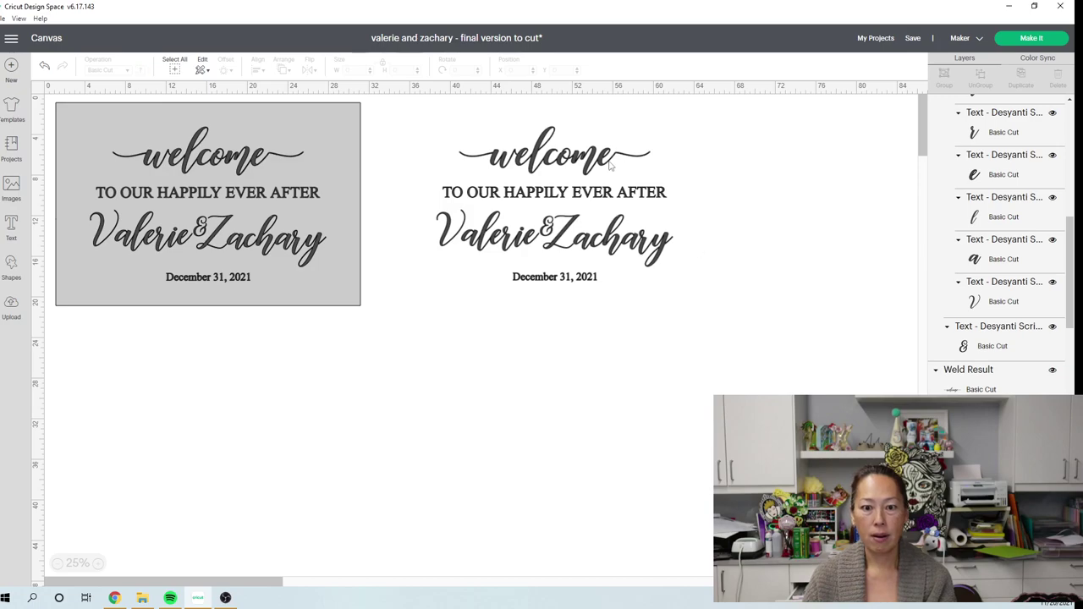
Detach the duplicate's names line twice so that the two names and the ampersand can be handled separately.
left_click(608, 166)
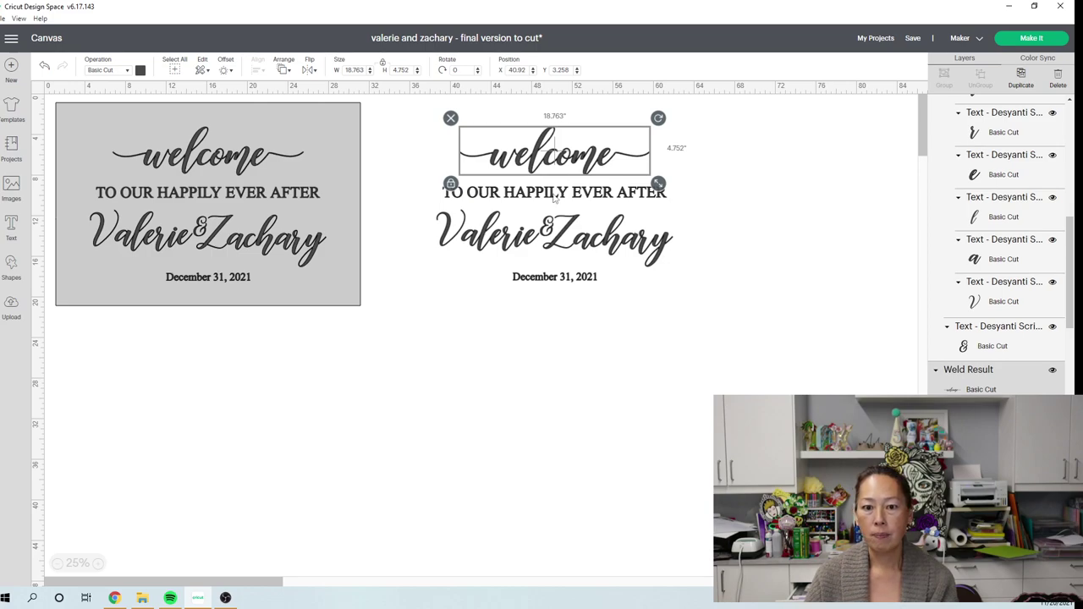
left_click(595, 201)
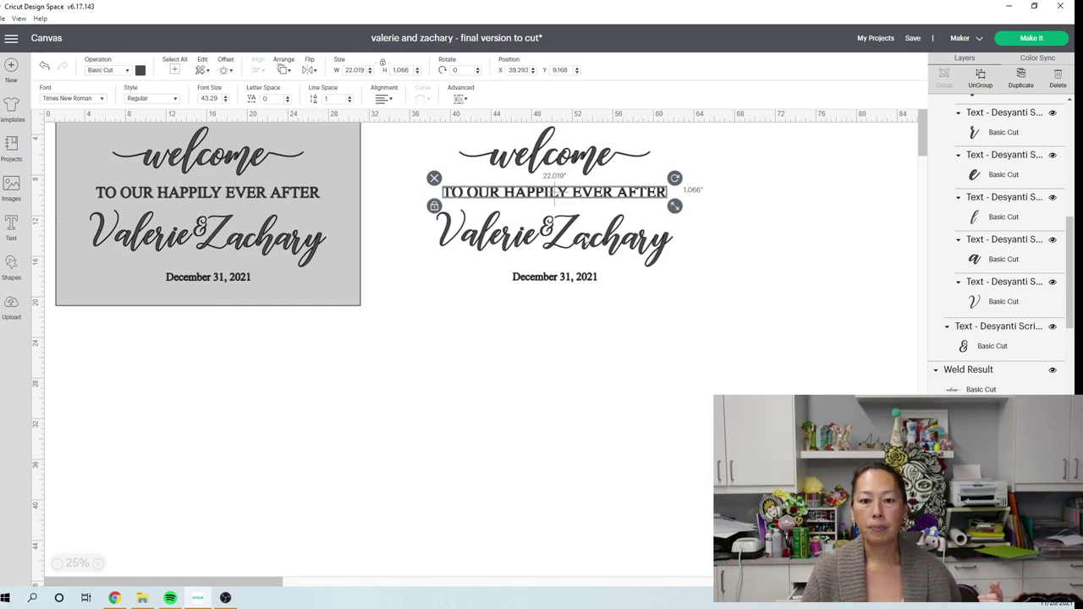
left_click(503, 244)
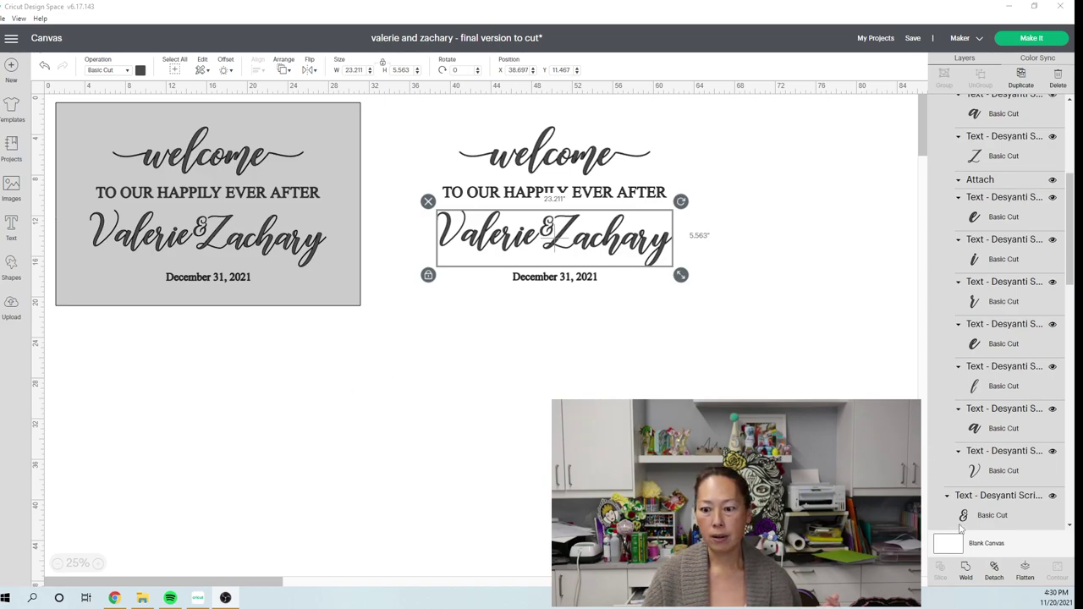
left_click(995, 574)
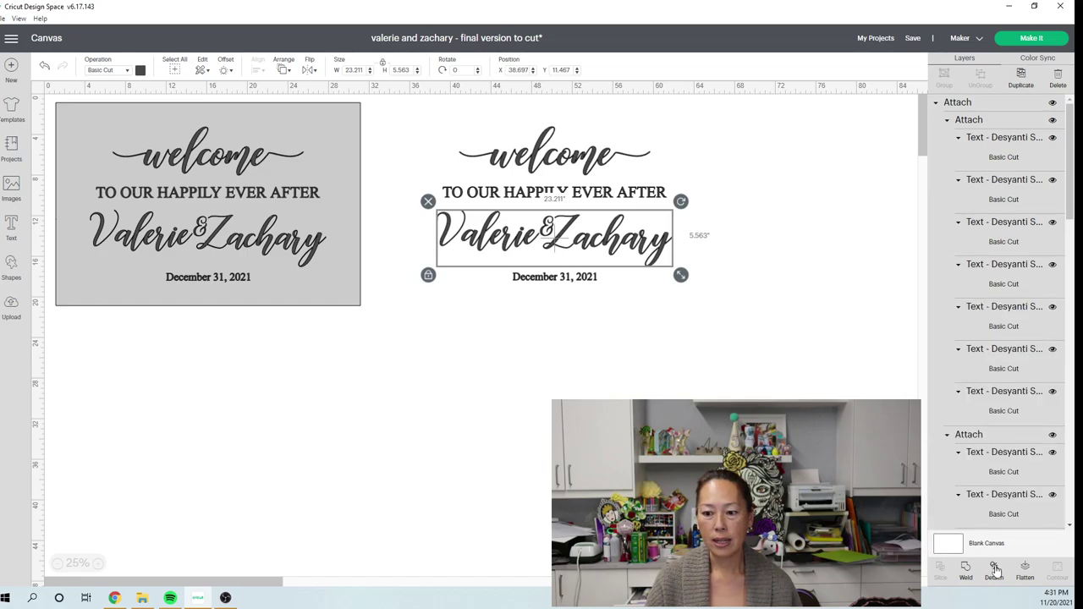
left_click(996, 572)
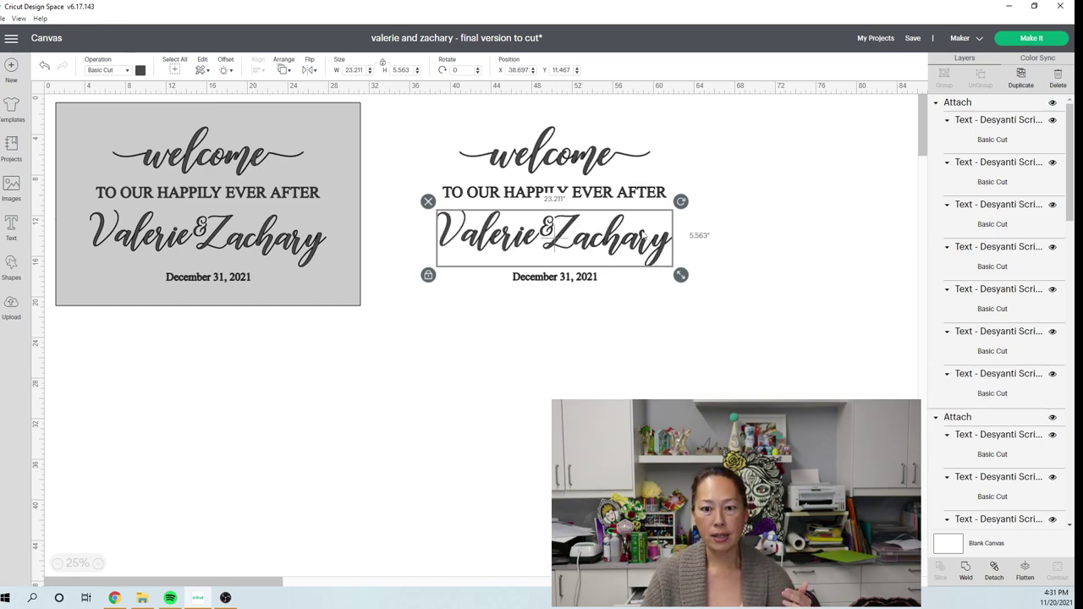
Weld the letters of the second name in the duplicate, then move that name and the ampersand out to the side.
left_click(641, 244)
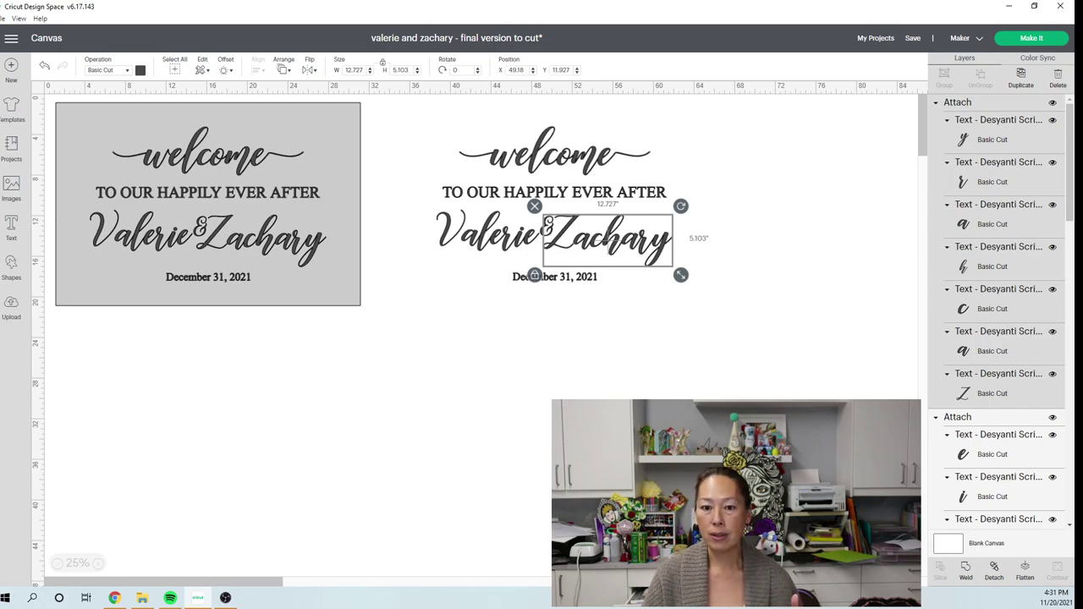
left_click(571, 388)
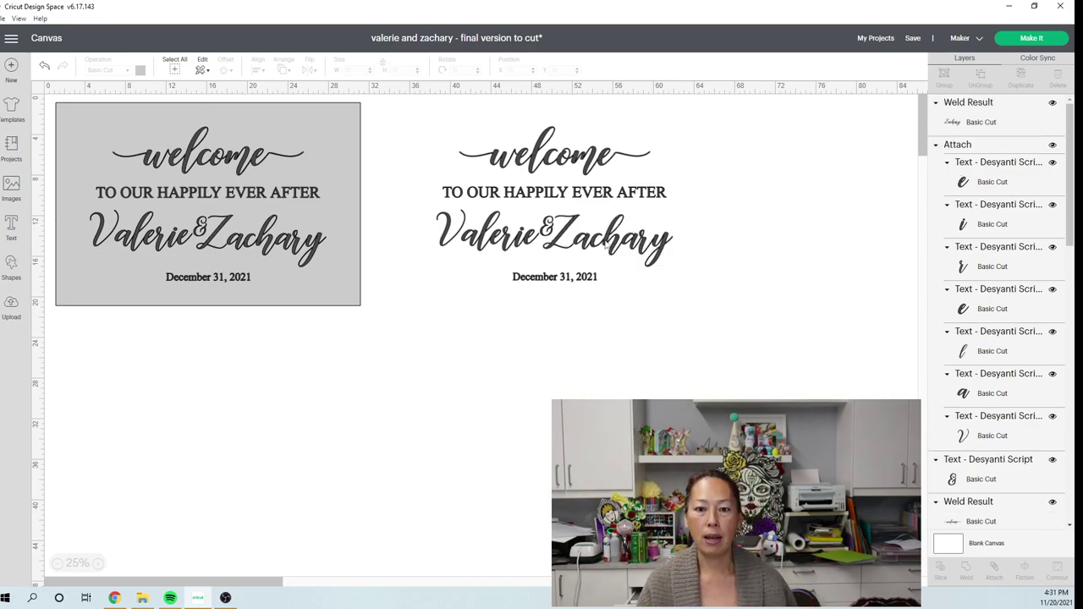
left_click(643, 235)
left_click_drag(643, 236, 762, 214)
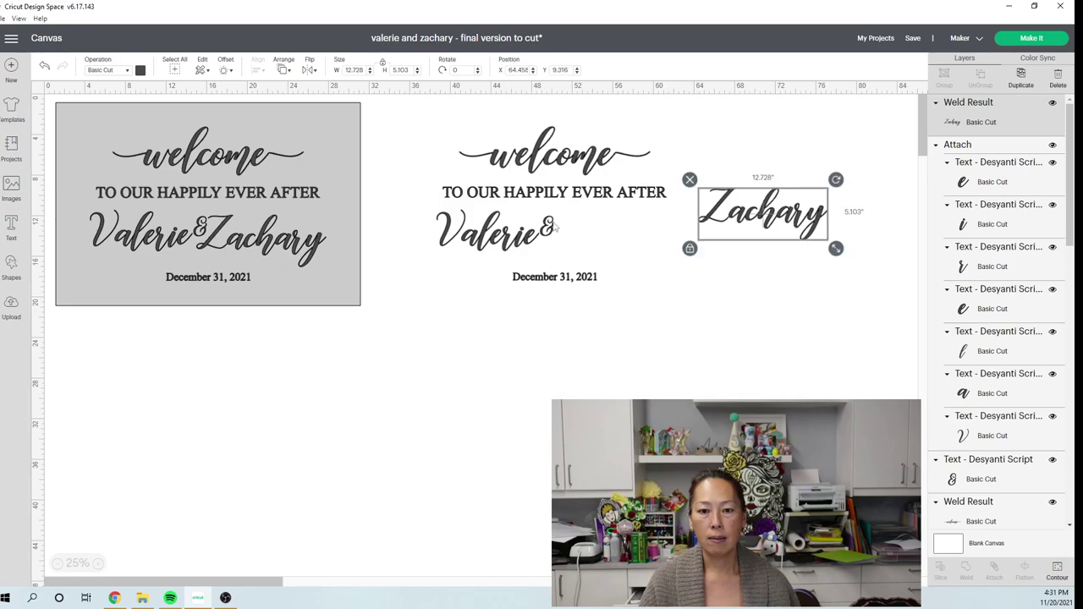
left_click_drag(556, 227, 669, 227)
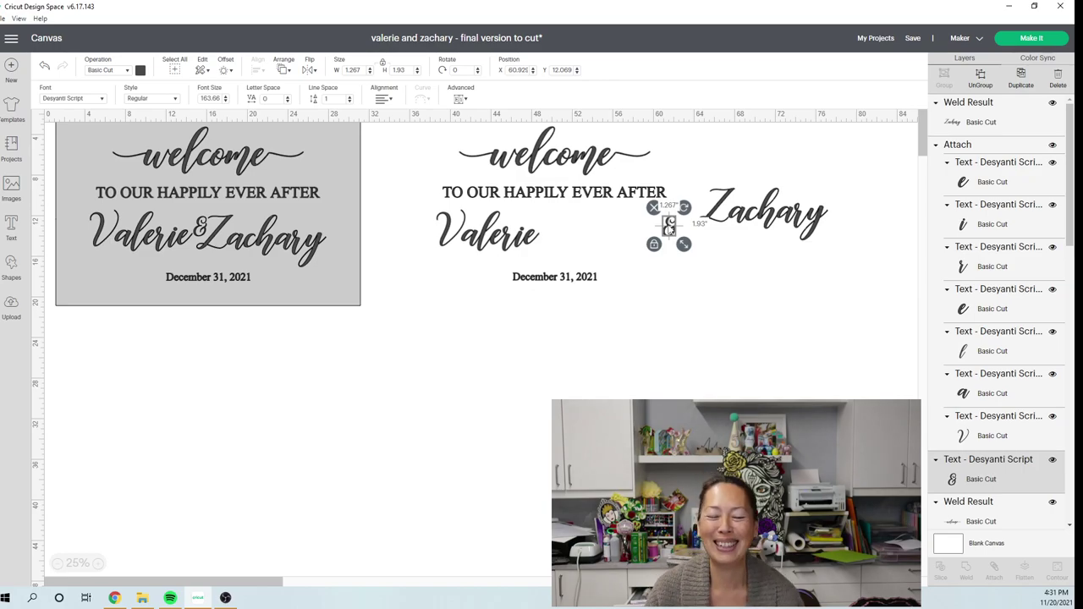
Weld the letters of the first name in the duplicate and move it just below the second name.
left_click(487, 249)
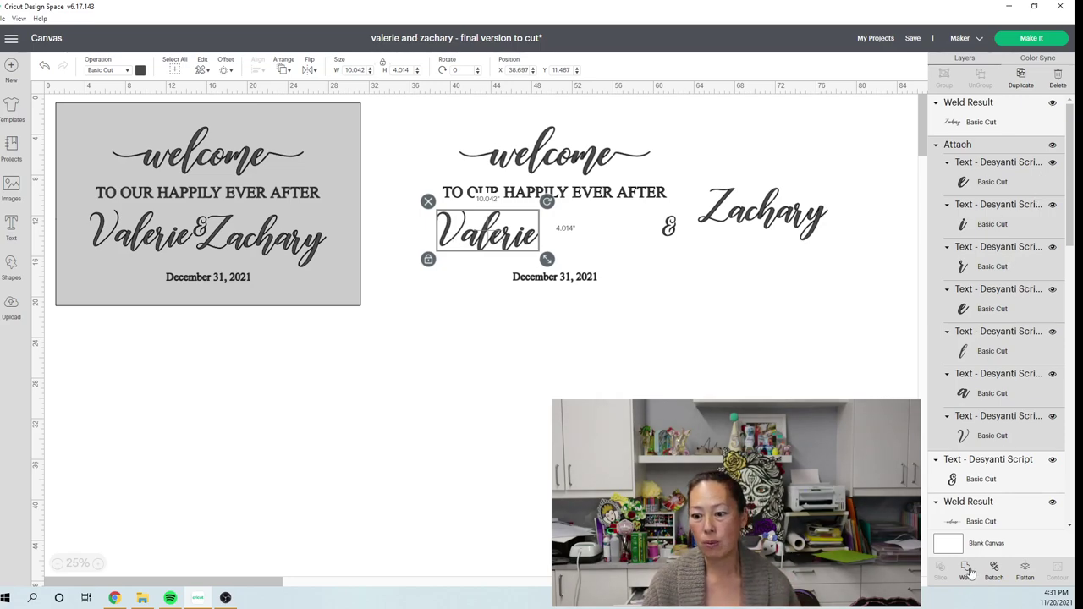
left_click(744, 386)
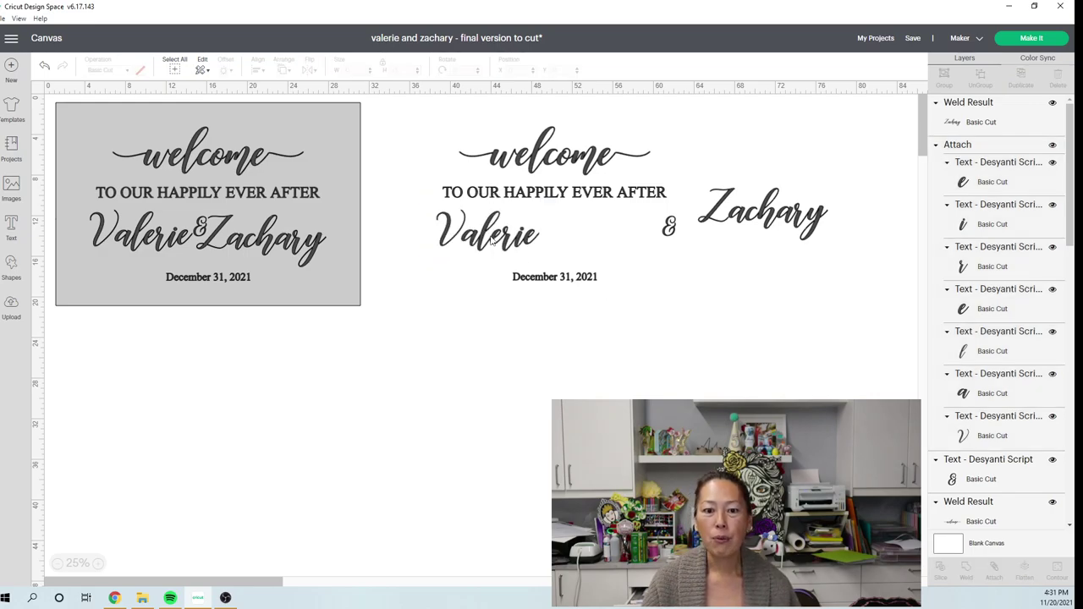
left_click_drag(490, 239, 774, 252)
Move the duplicate's "TO OUR HAPPILY EVER AFTER" line slightly lower and ungroup it into individual letters.
left_click(551, 202)
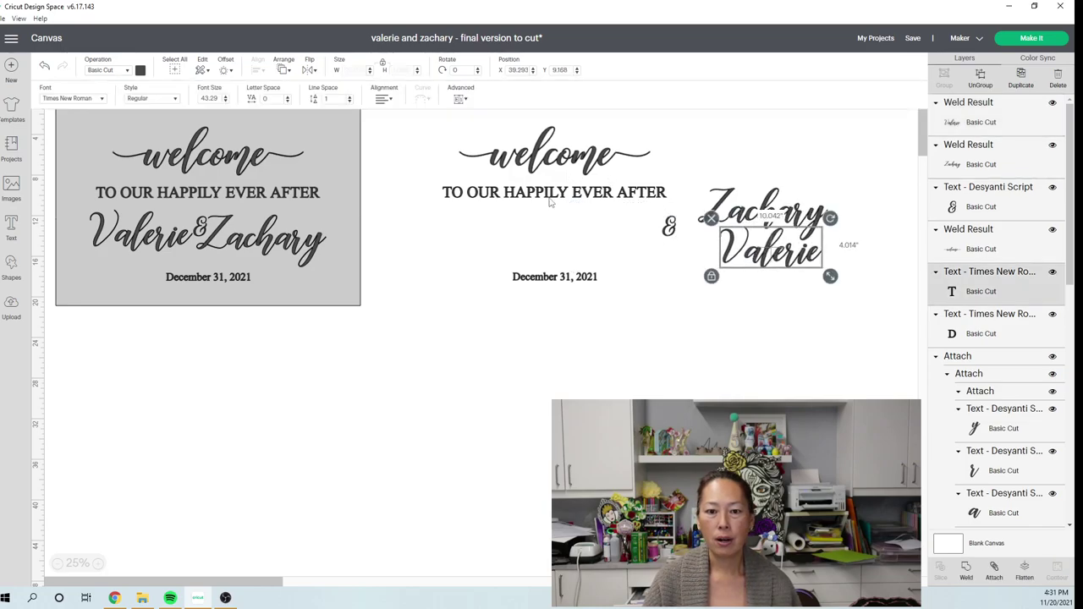
left_click_drag(550, 201, 522, 225)
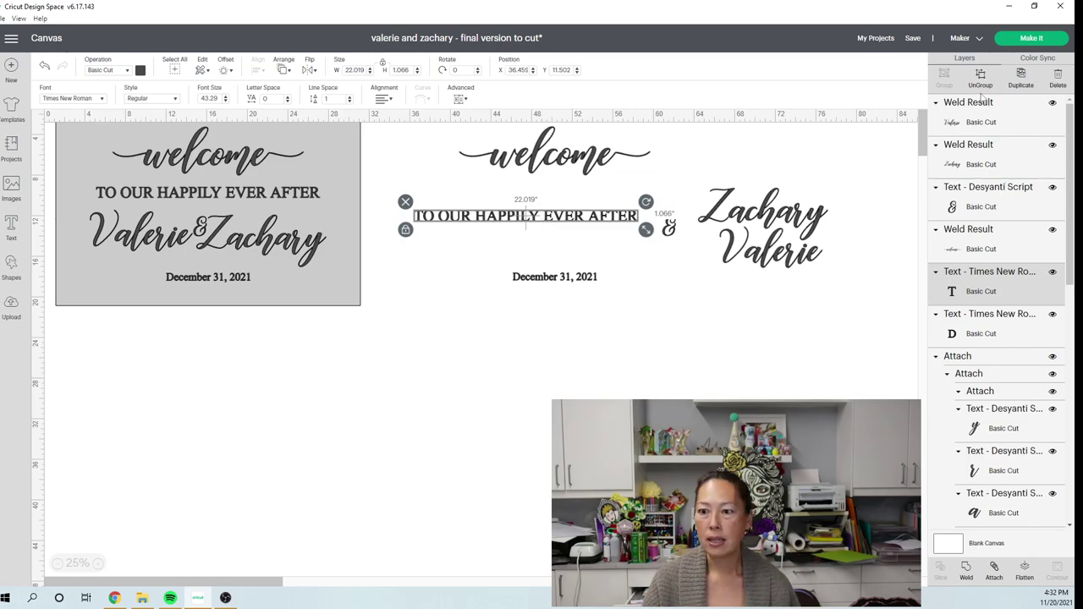
left_click(462, 231)
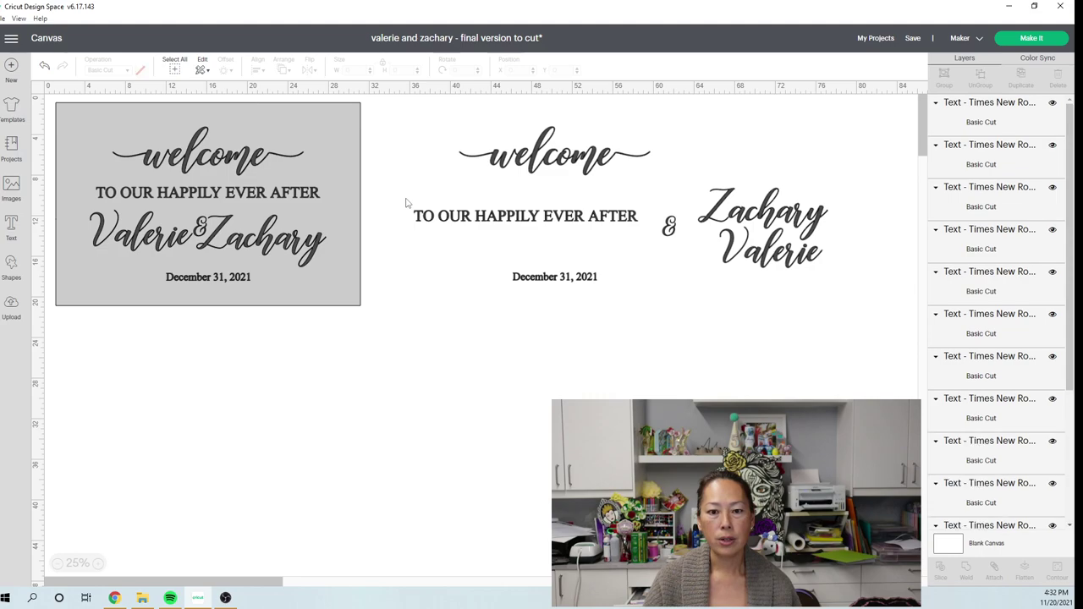
Weld the letters of "TO OUR" into one piece and the letters of "HAPPILY" into another.
left_click_drag(405, 199, 472, 245)
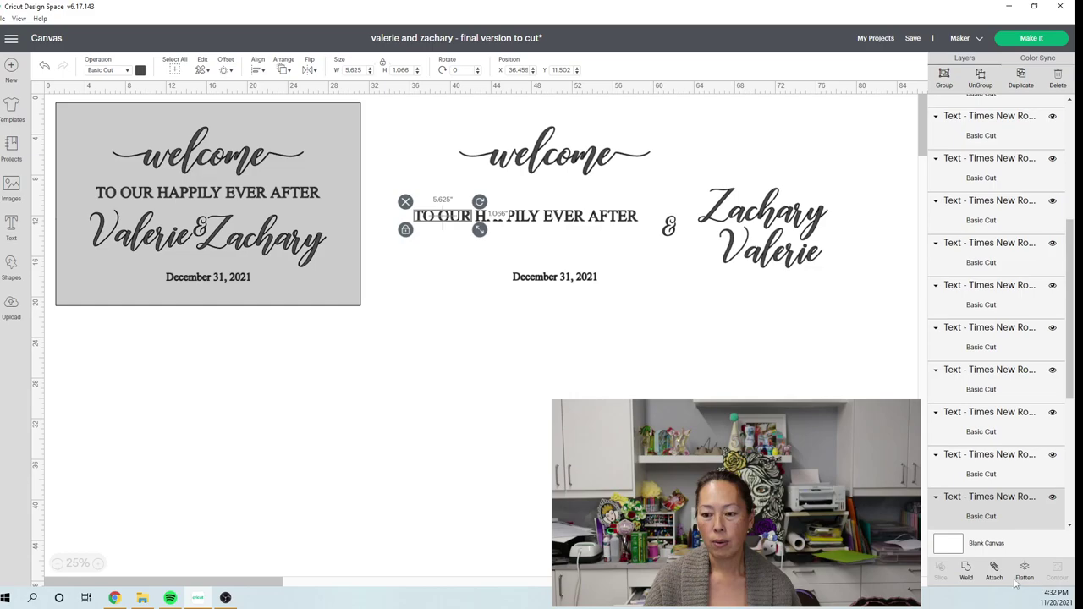
left_click(536, 302)
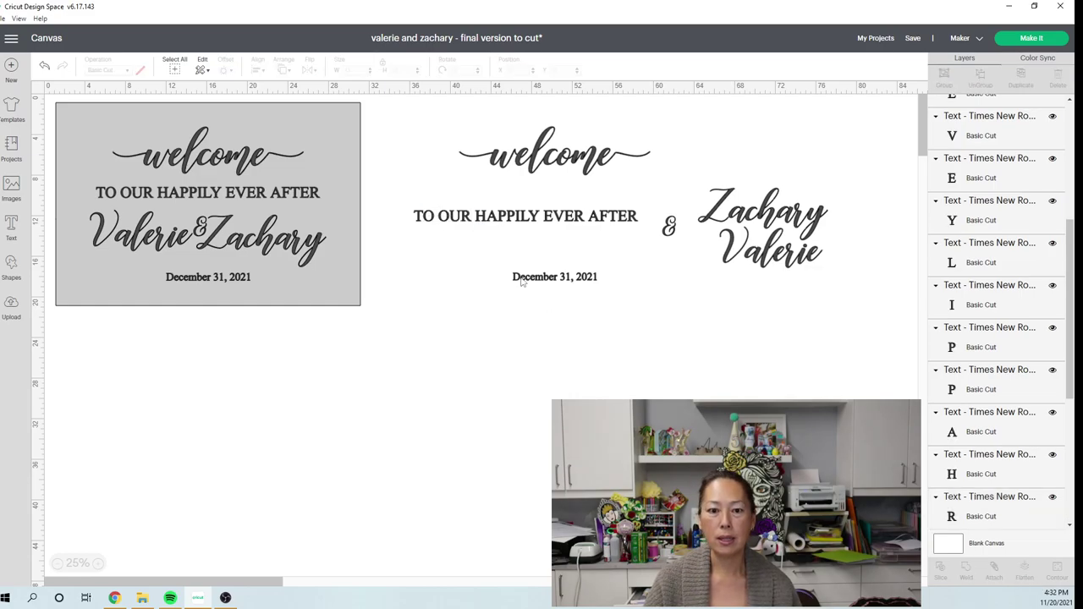
left_click_drag(474, 197, 544, 244)
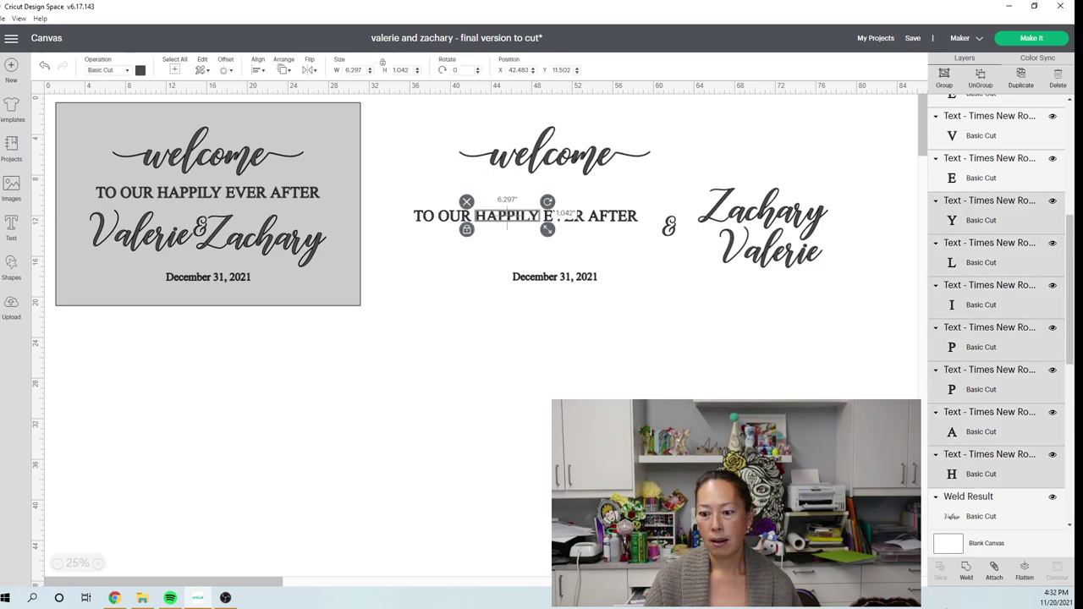
left_click(762, 372)
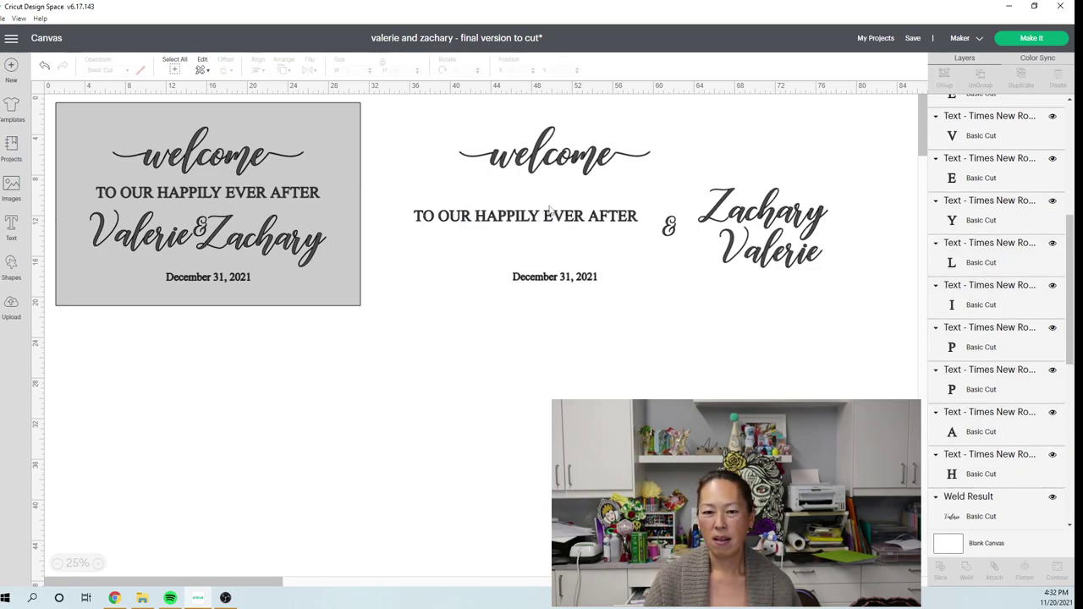
Weld the remaining letters "EVER AFTER" of the duplicate's phrase into one piece.
key("Delete")
left_click_drag(545, 201, 638, 230)
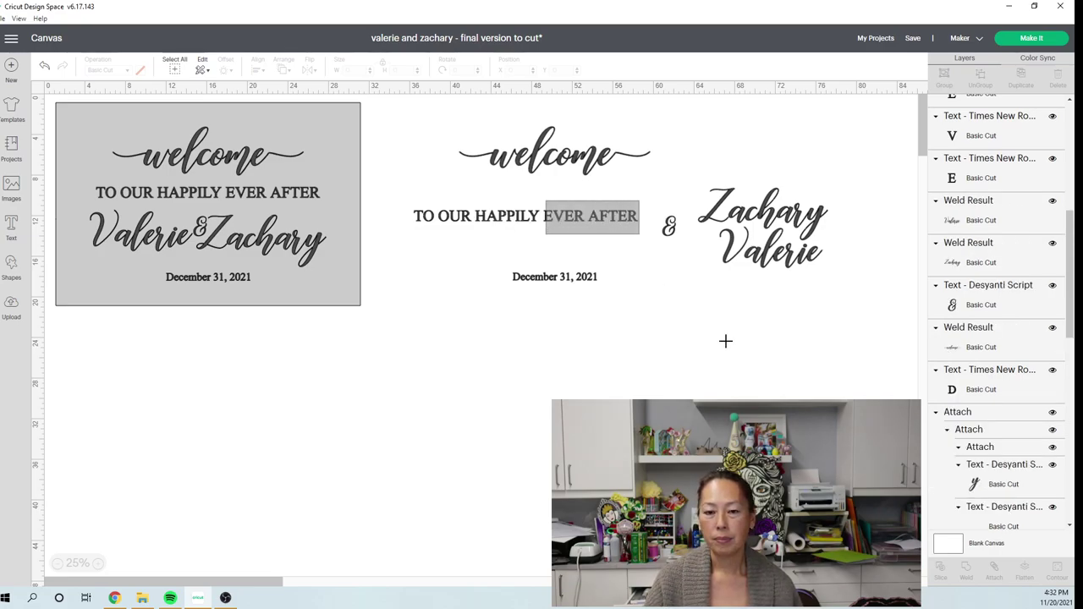
left_click(969, 546)
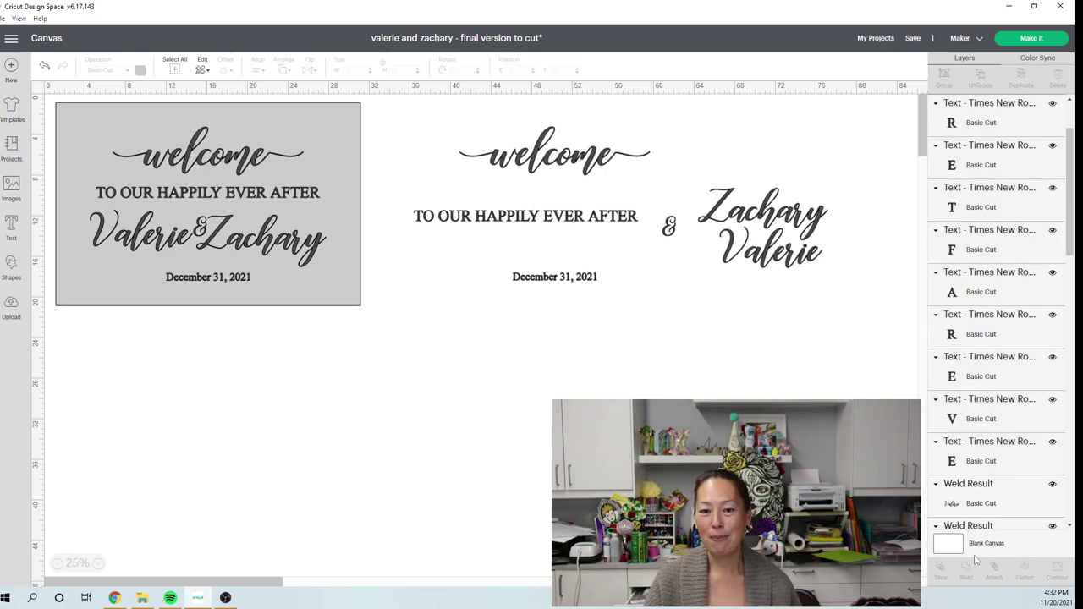
left_click_drag(548, 204, 645, 228)
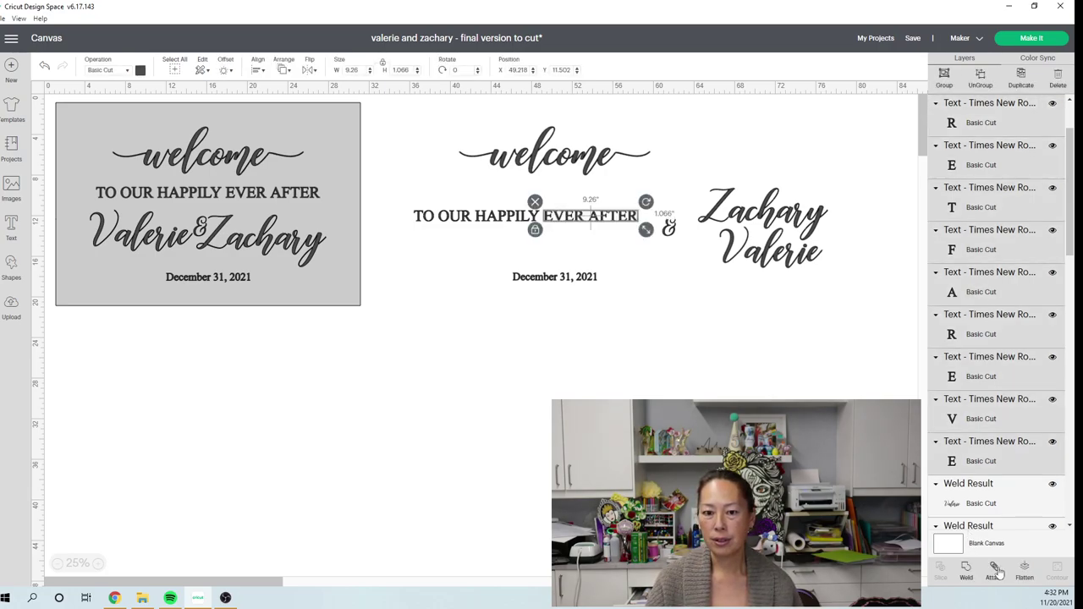
left_click(793, 331)
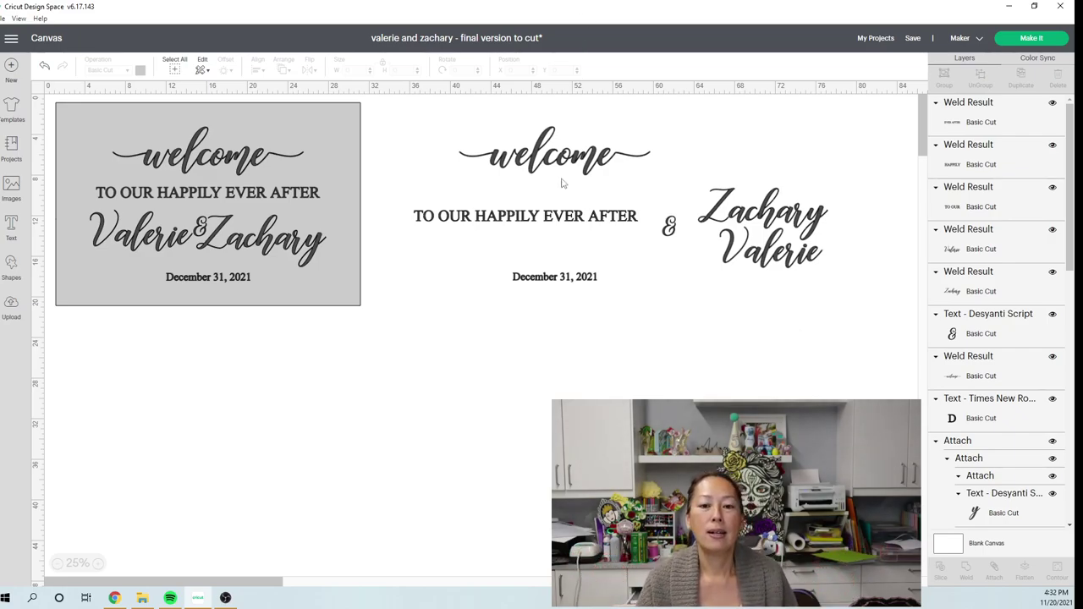
Spread the welded phrase pieces apart: "HAPPILY" below the ampersand, "EVER AFTER" above it and "TO OUR" under "welcome".
left_click_drag(506, 220, 643, 260)
left_click(634, 194)
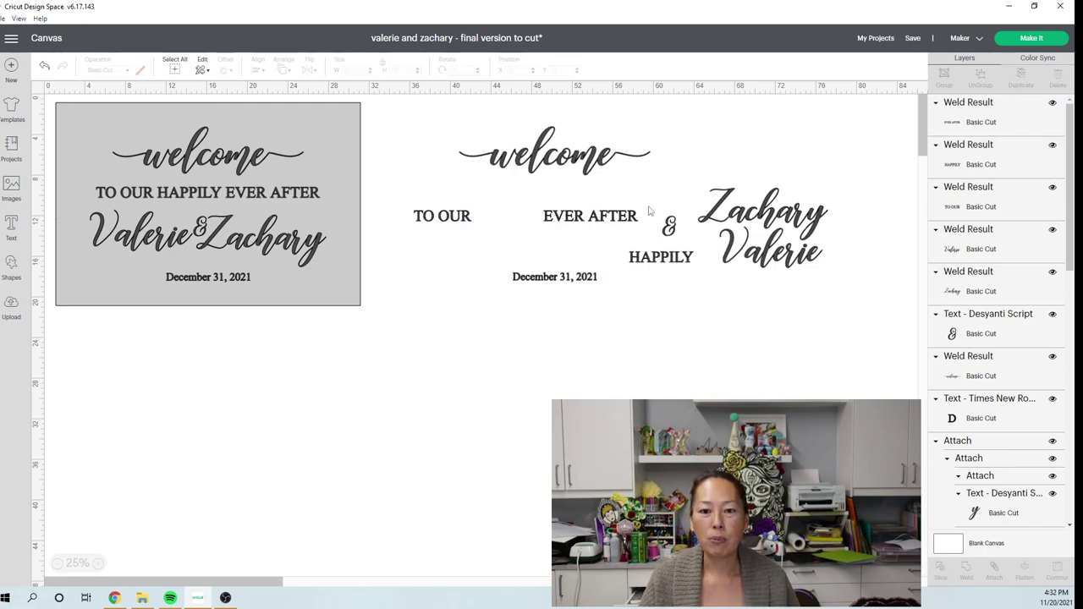
left_click_drag(645, 212, 705, 187)
left_click(461, 219)
left_click_drag(461, 219, 576, 217)
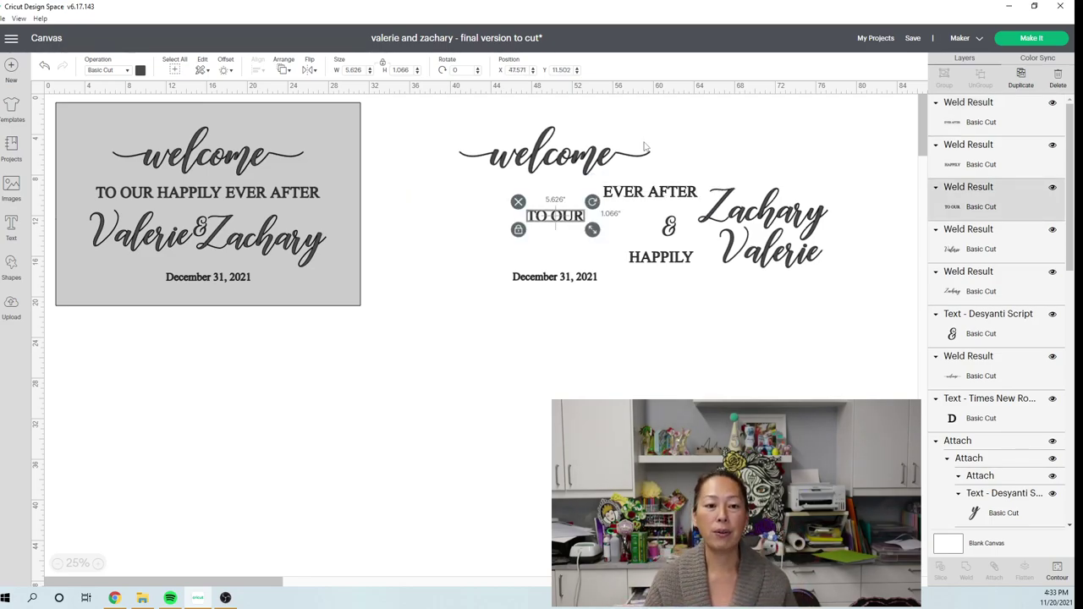
Recolor all the duplicate's words brown and move its date over beside "HAPPILY".
left_click_drag(822, 312, 485, 140)
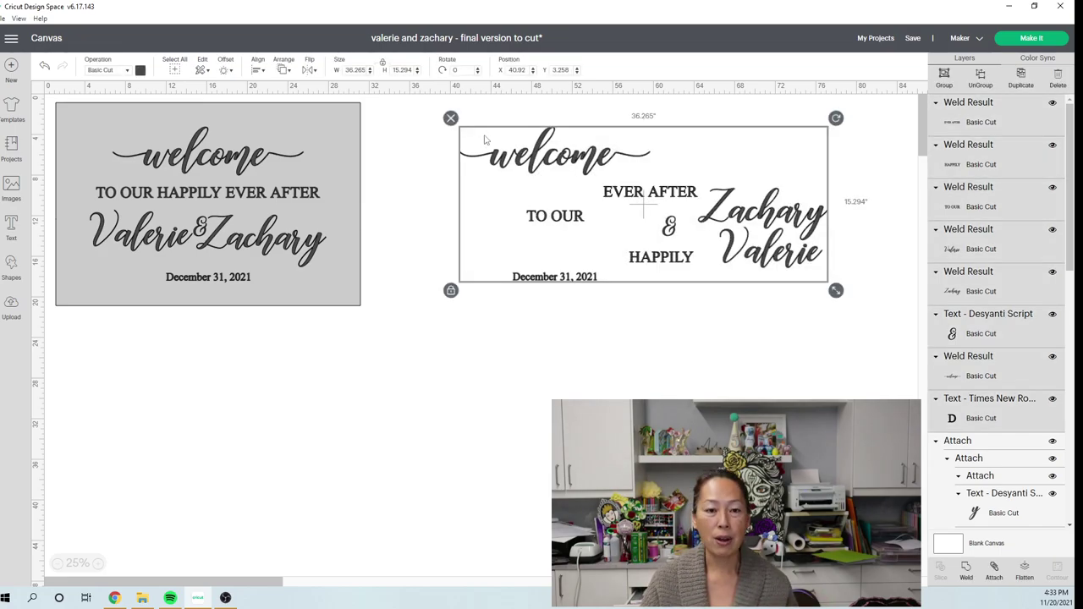
left_click(141, 70)
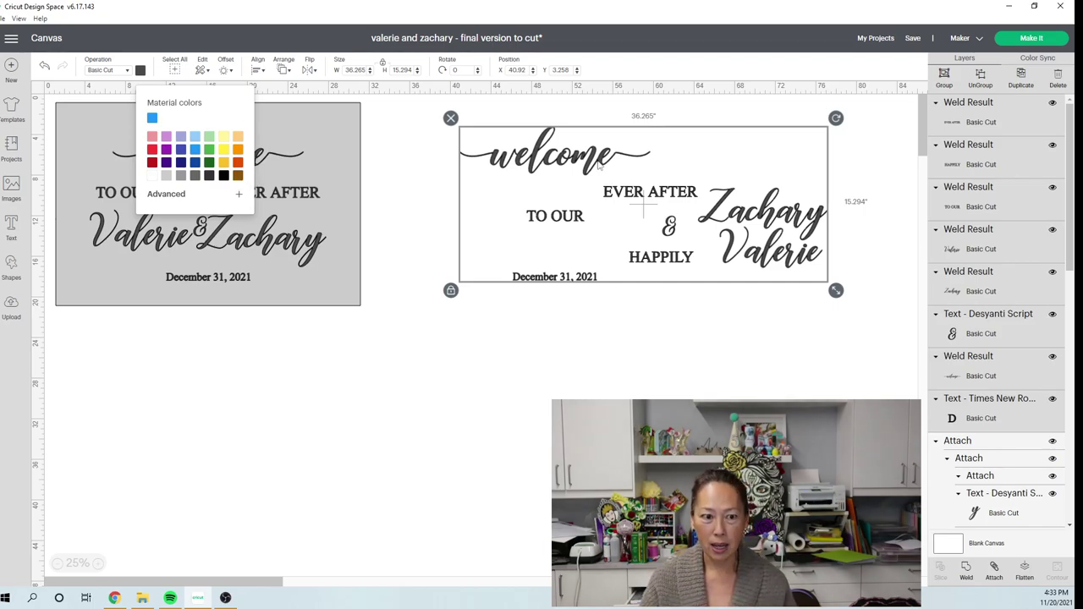
left_click(238, 176)
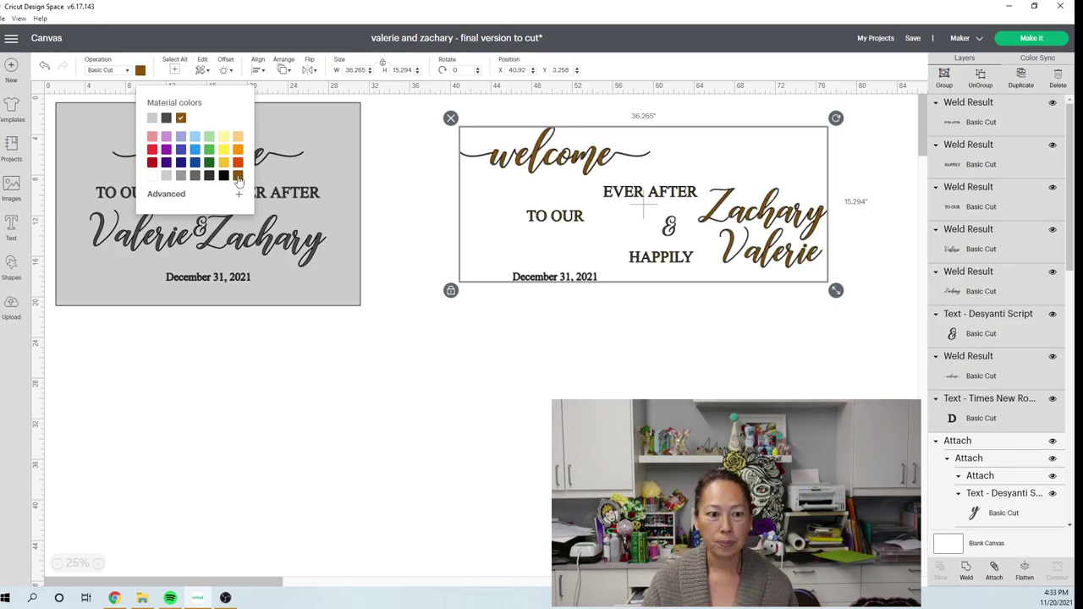
left_click(506, 409)
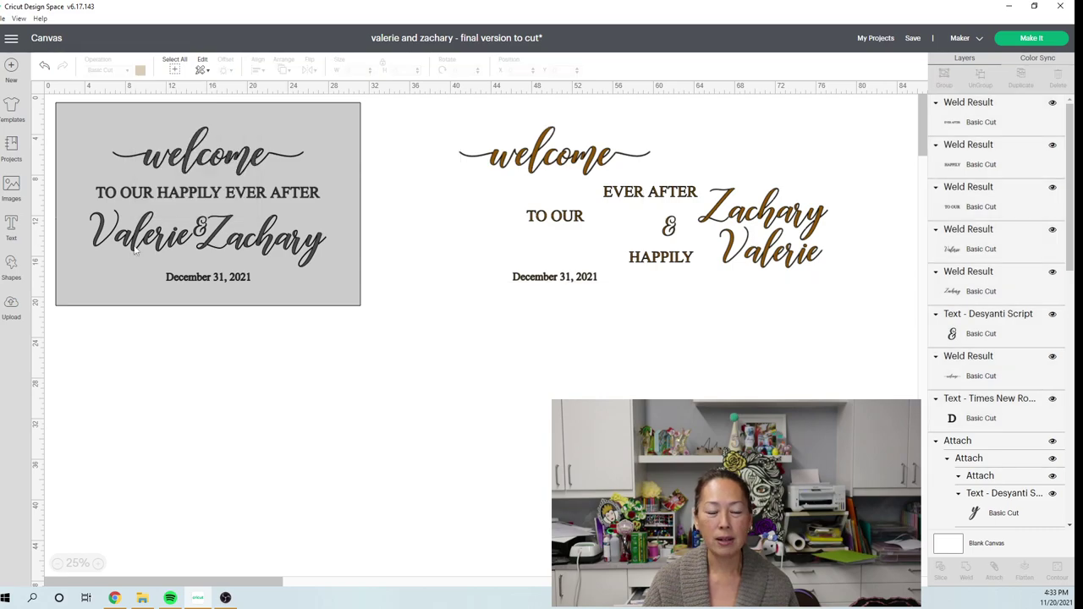
key("ctrl+z")
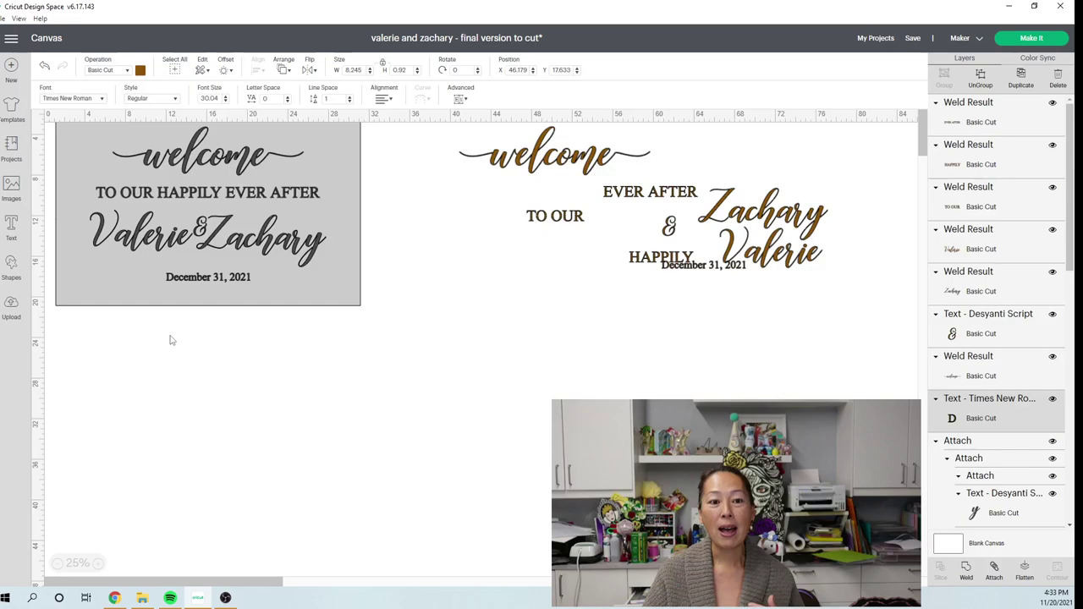
left_click(190, 411)
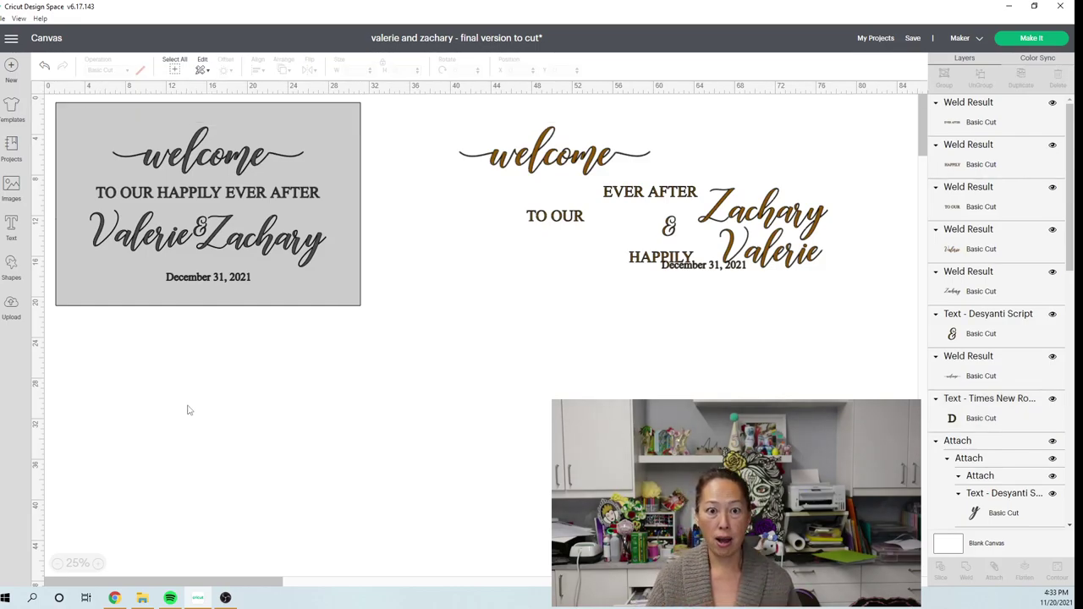
Weld the original sign's welcome, phrase, names and date lines into a single lettering piece.
left_click(197, 157)
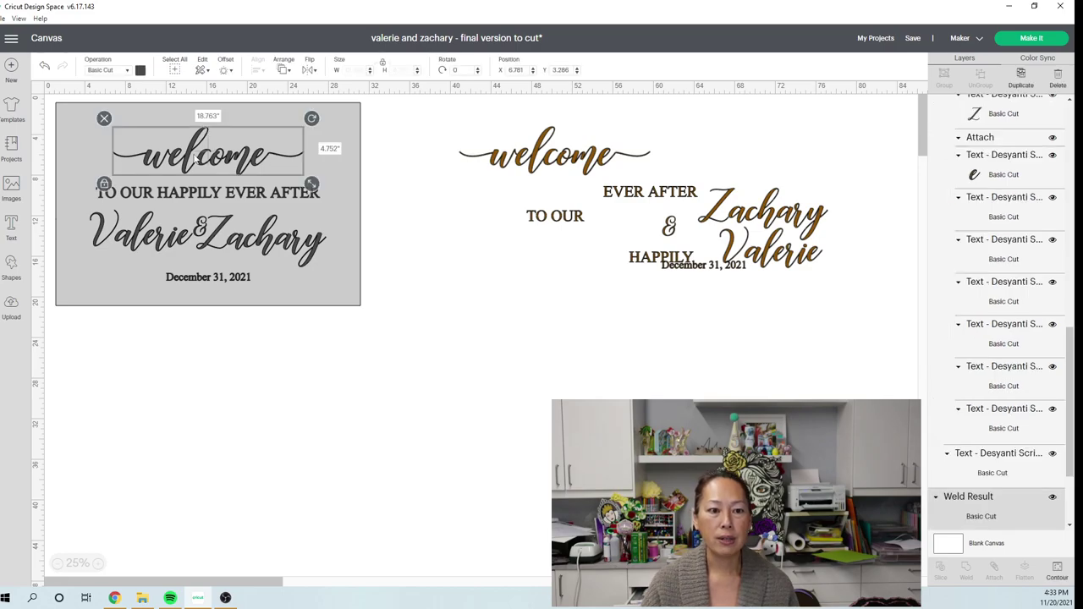
left_click(185, 193, "shift")
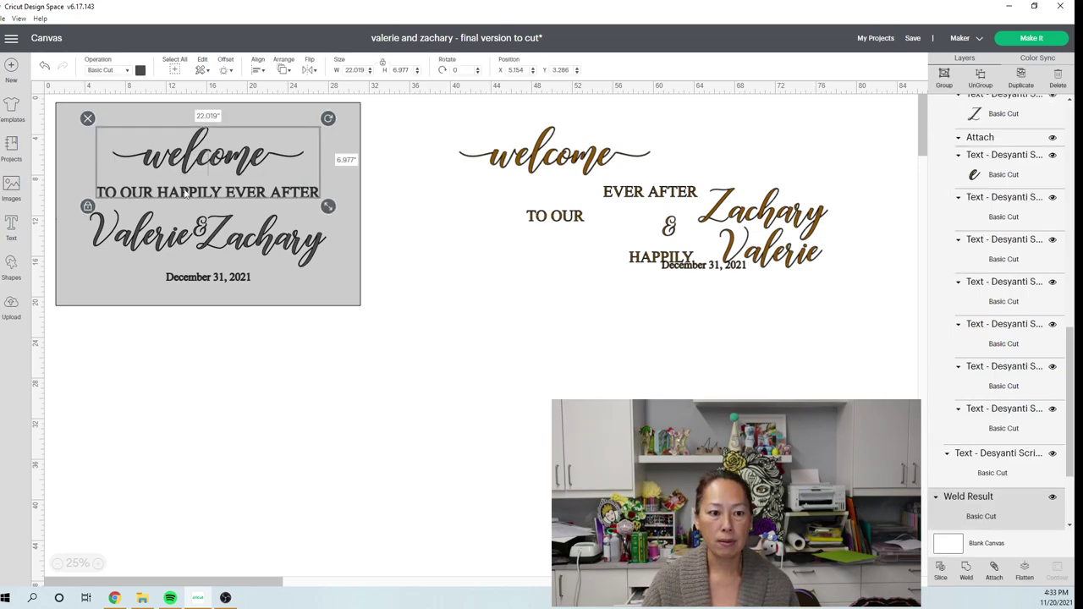
left_click(177, 247, "shift")
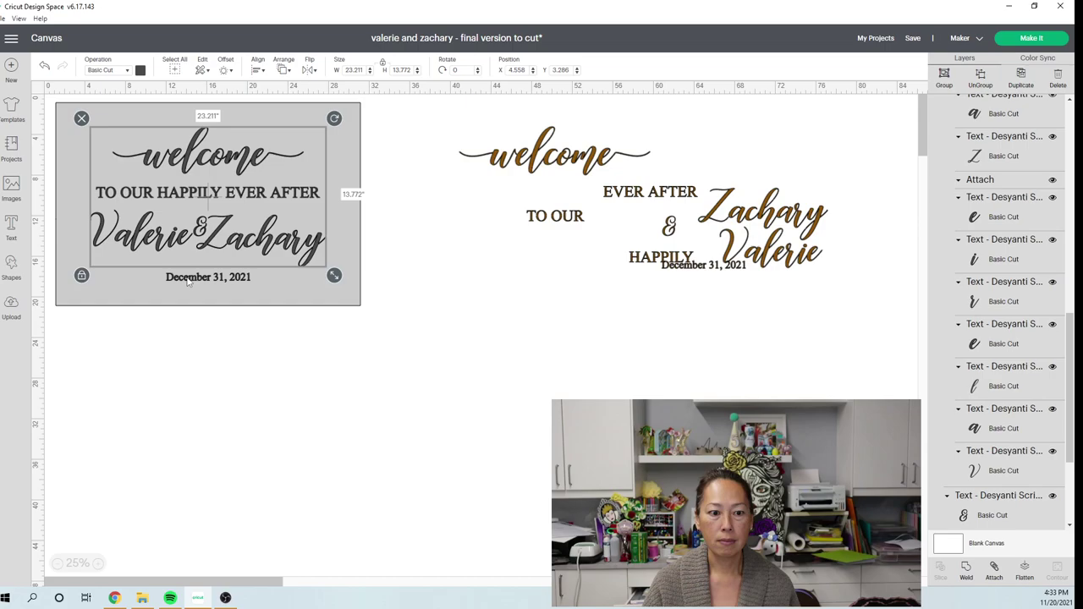
left_click(188, 279, "shift")
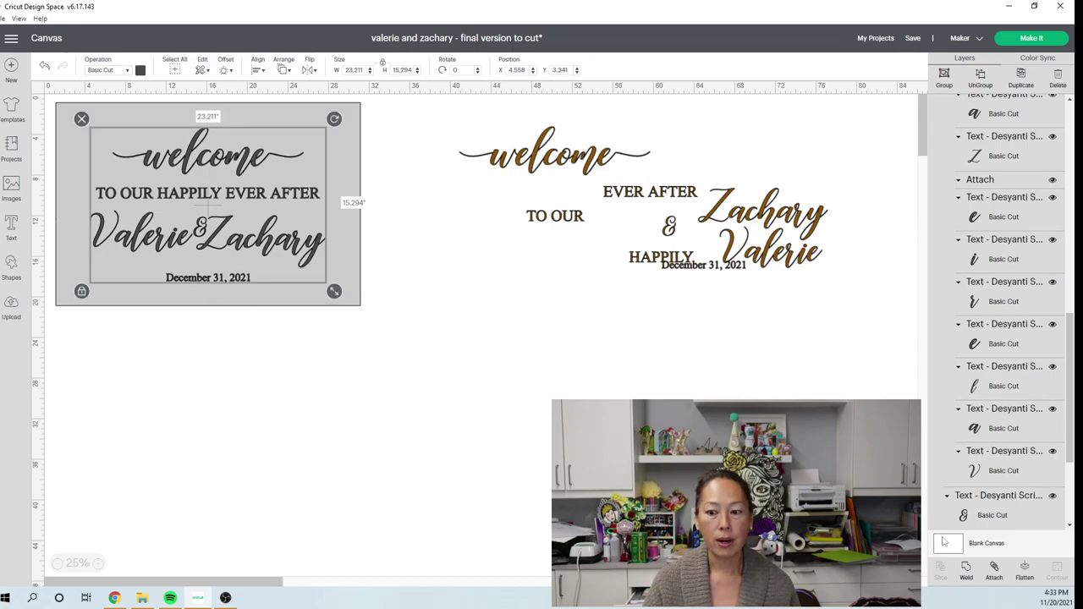
left_click(967, 572)
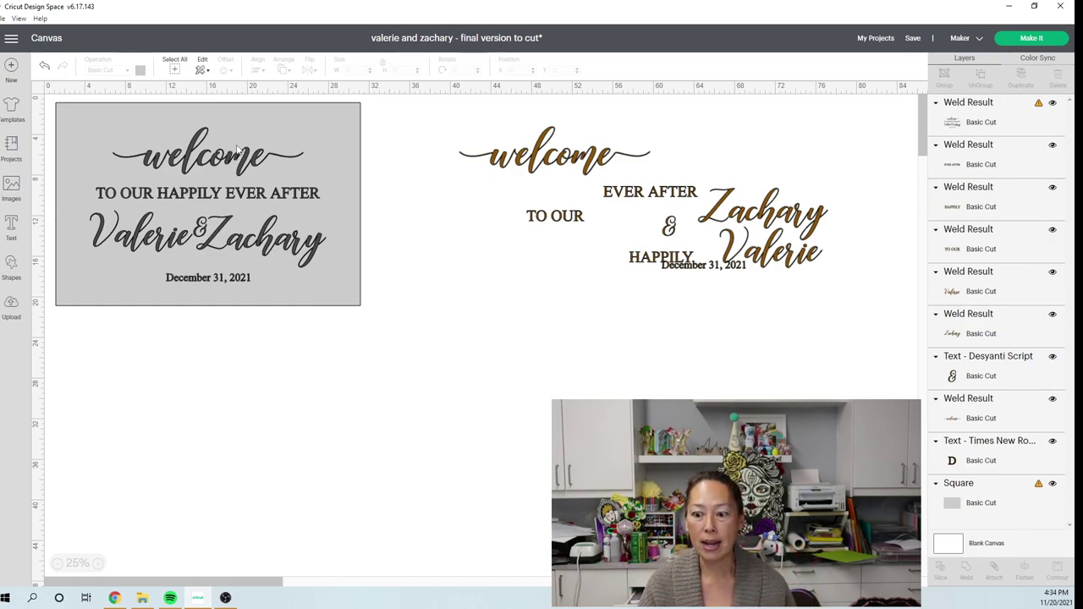
Slice the welded lettering out of the original's gray background rectangle and pull the resulting pieces apart.
left_click_drag(313, 370, 174, 166)
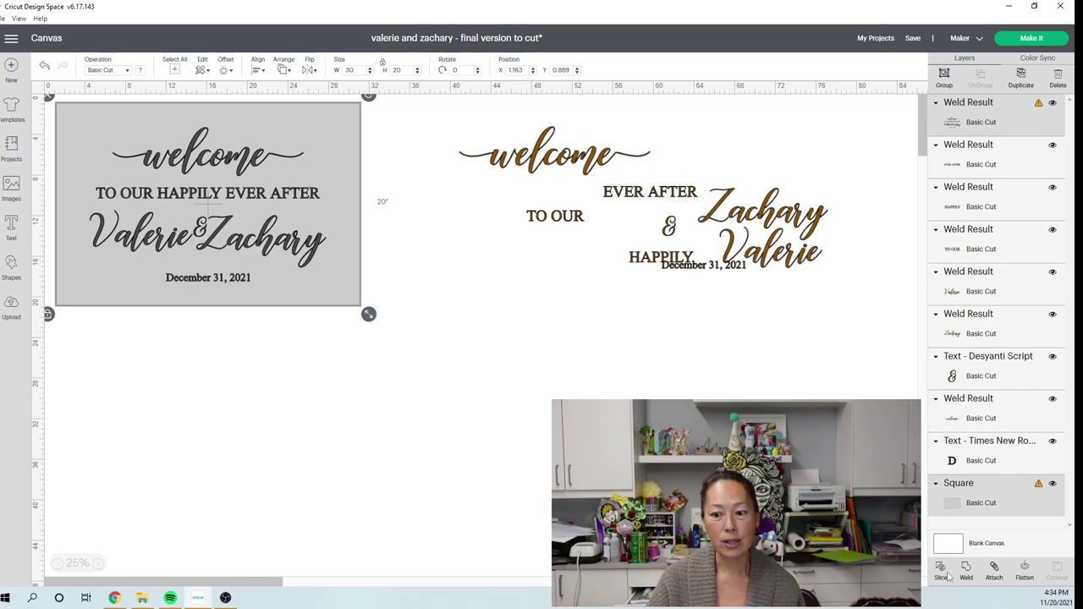
left_click(296, 380)
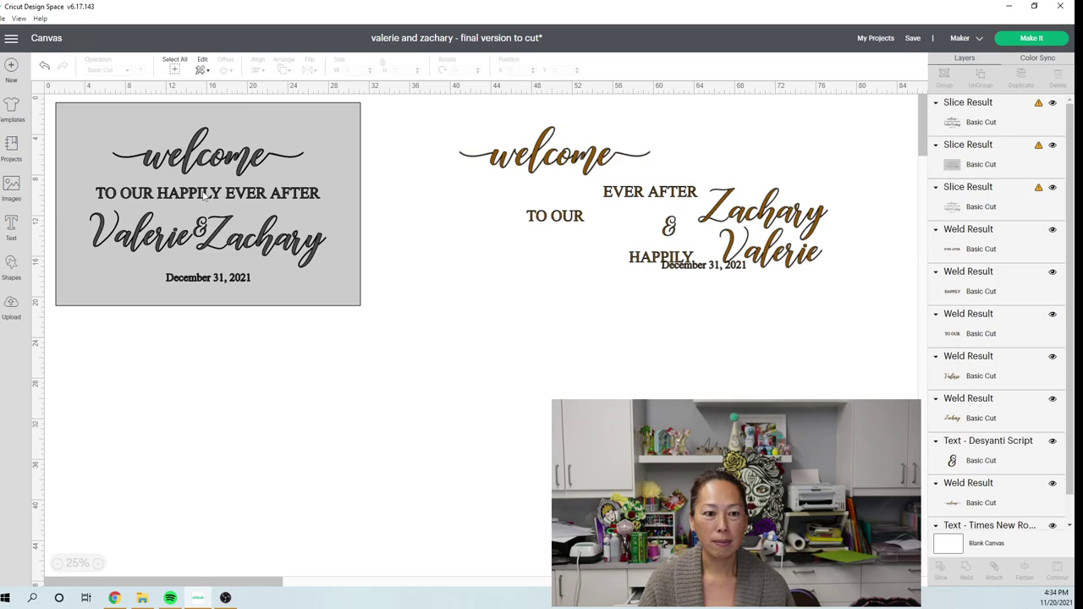
left_click(204, 194)
left_click_drag(143, 139, 420, 401)
left_click_drag(235, 239, 831, 470)
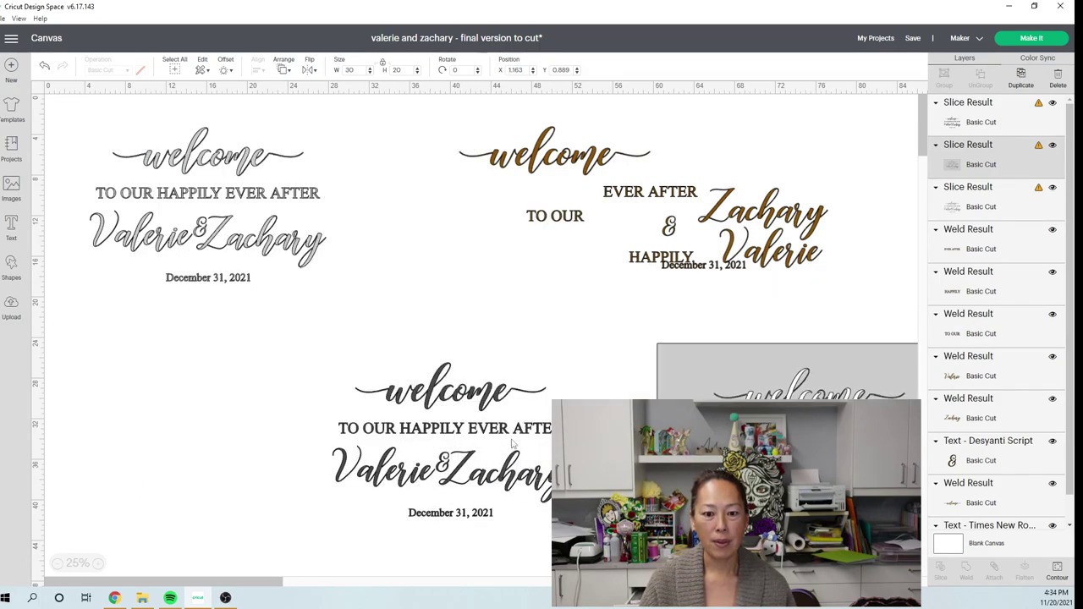
Delete the two leftover lettering pieces from the slice, keeping only the gray panel with cut-out words.
left_click(512, 443)
key("Delete")
left_click(175, 181)
key("Delete")
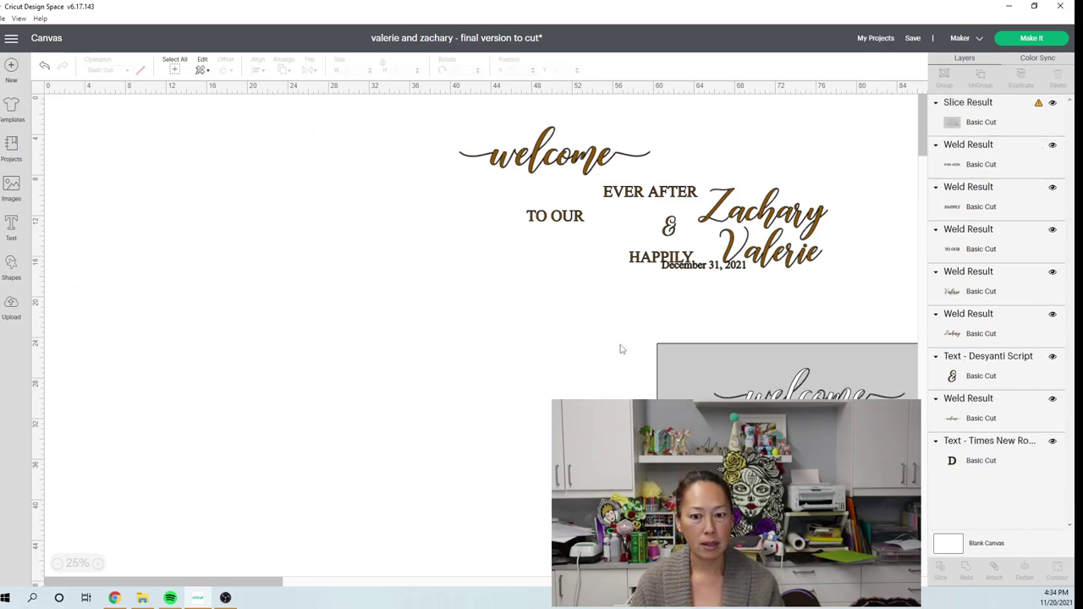
Move the sliced gray panel back to the empty upper area of the canvas beside the brown words.
left_click(968, 102)
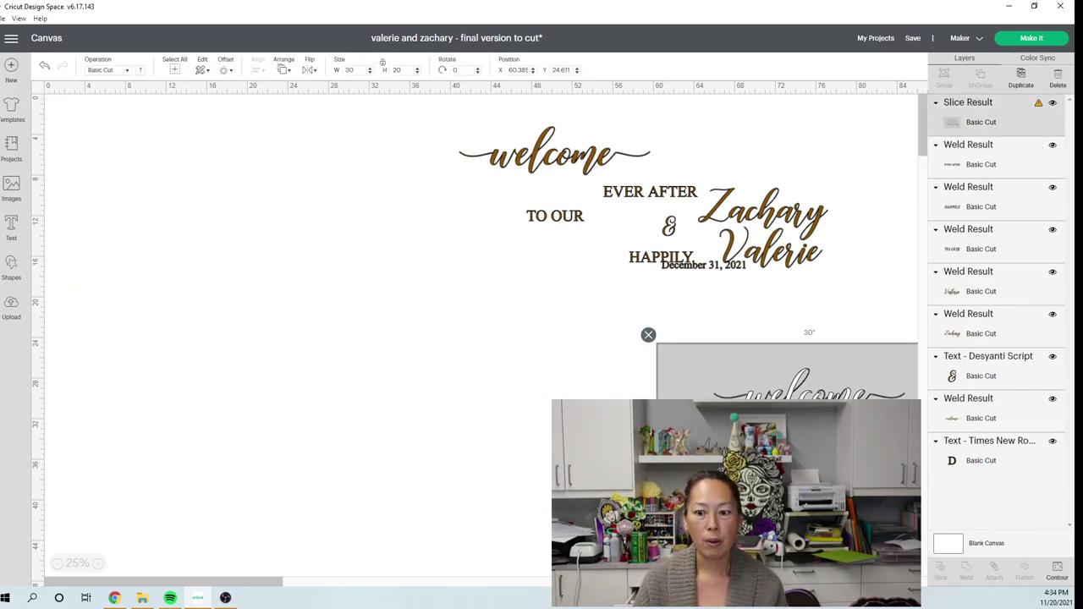
left_click_drag(868, 439, 428, 237)
key("ctrl+z")
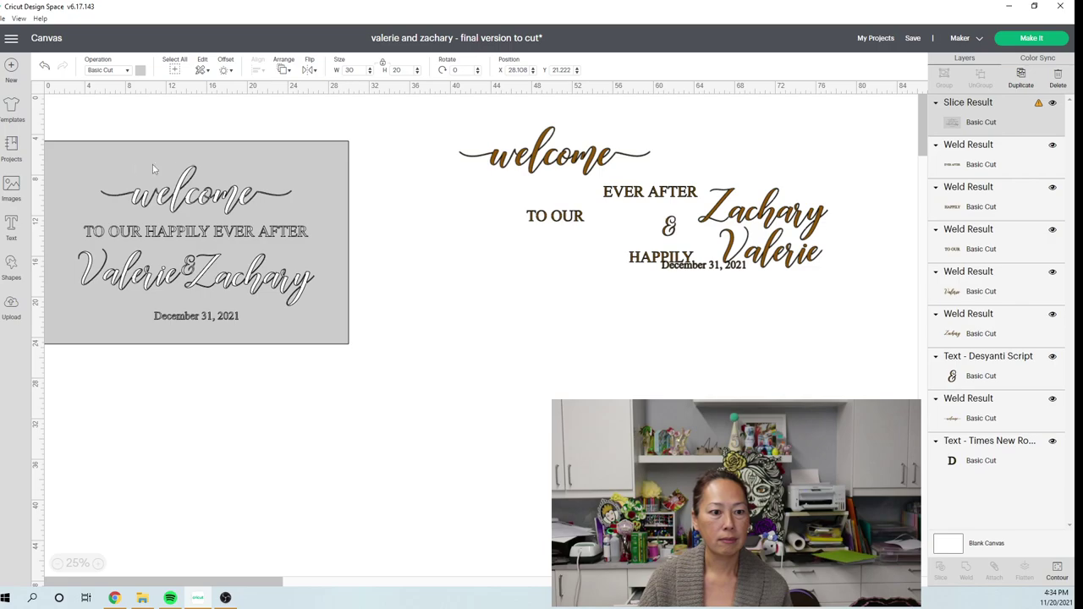
key("ctrl+y")
key("ctrl+y")
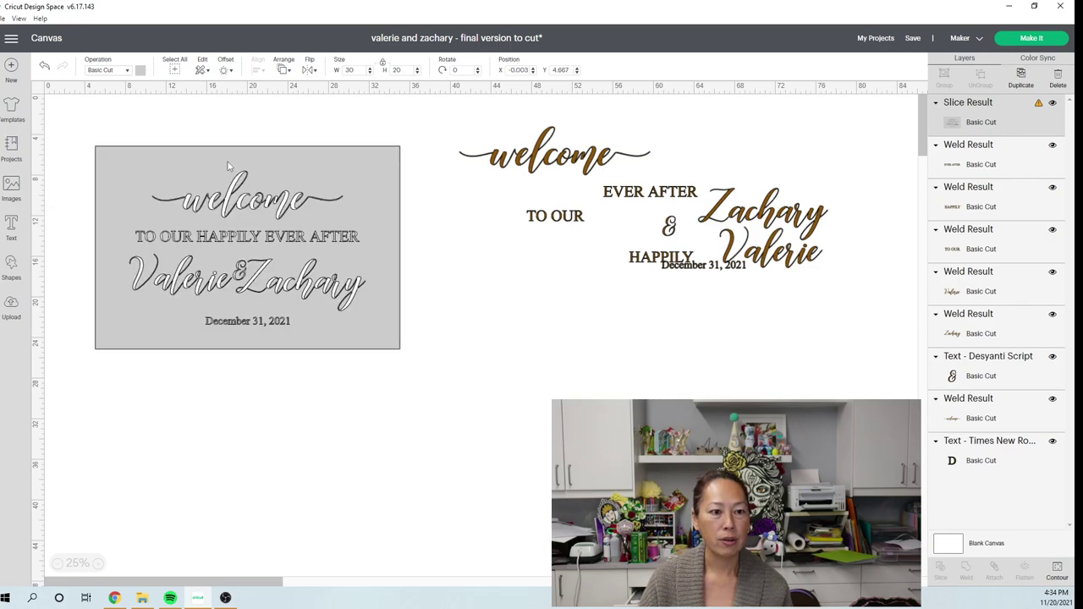
left_click(244, 218)
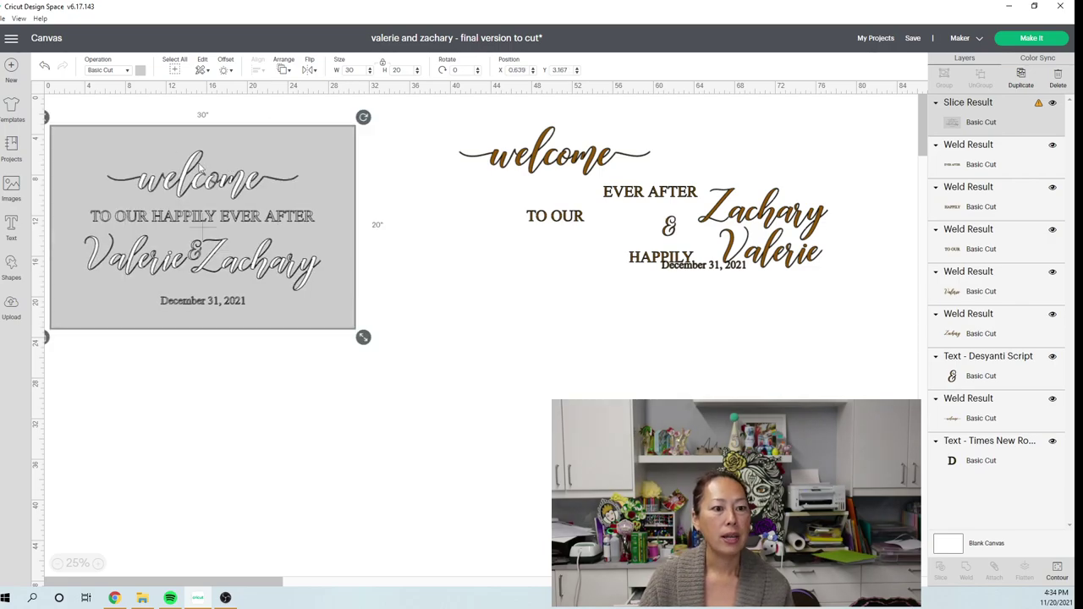
Change the operation of the sliced gray panel from Basic Cut to Pen.
left_click(127, 73)
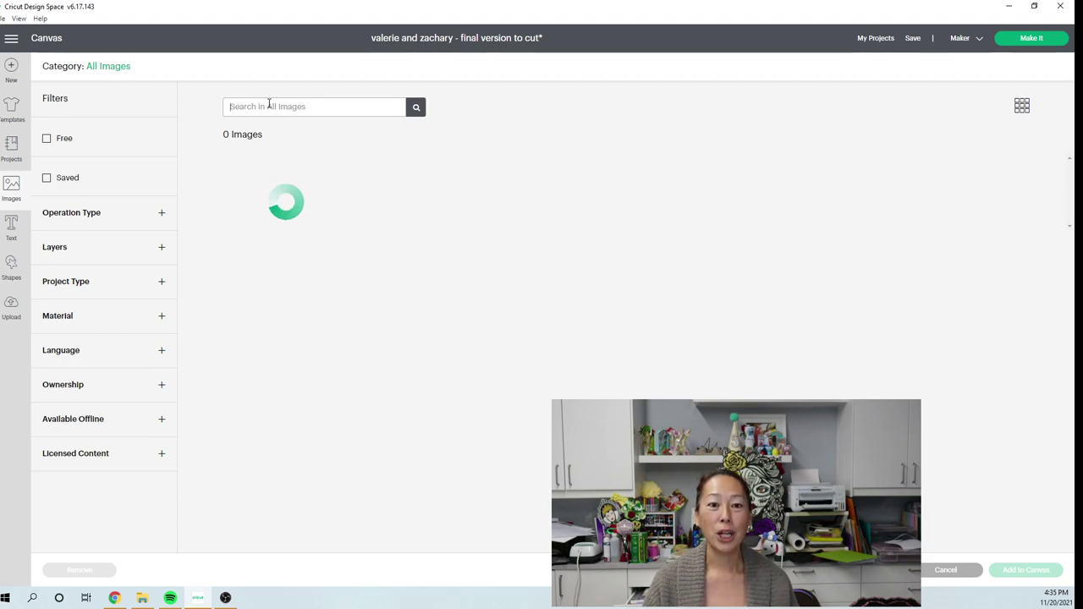
Search for squares among the uploaded images and add the 3X3 11 Inch Squares grid to the canvas.
type("squares")
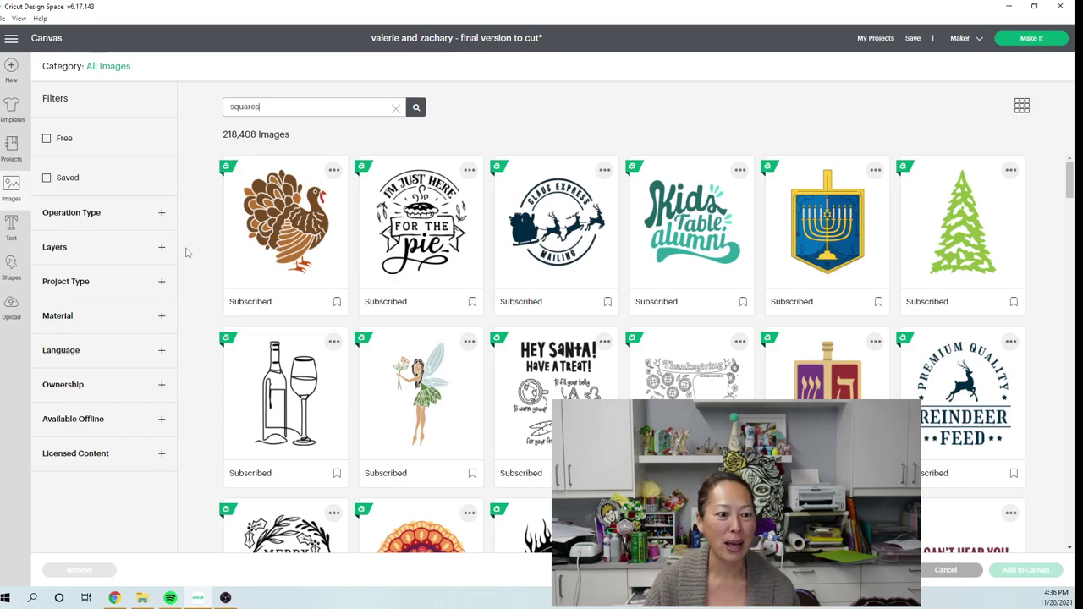
left_click(162, 386)
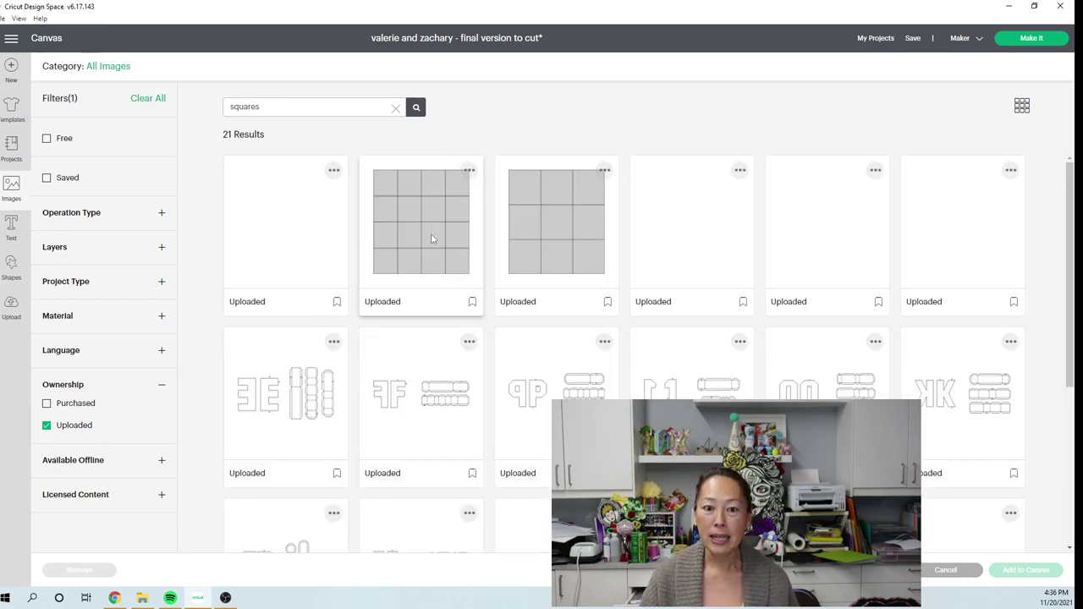
left_click(576, 250)
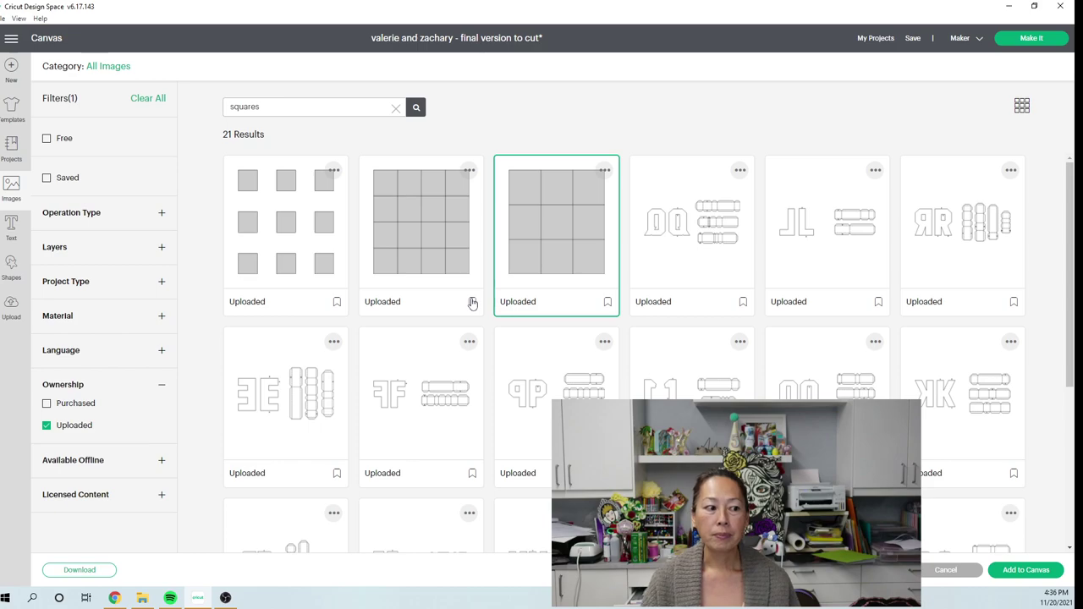
key("Escape")
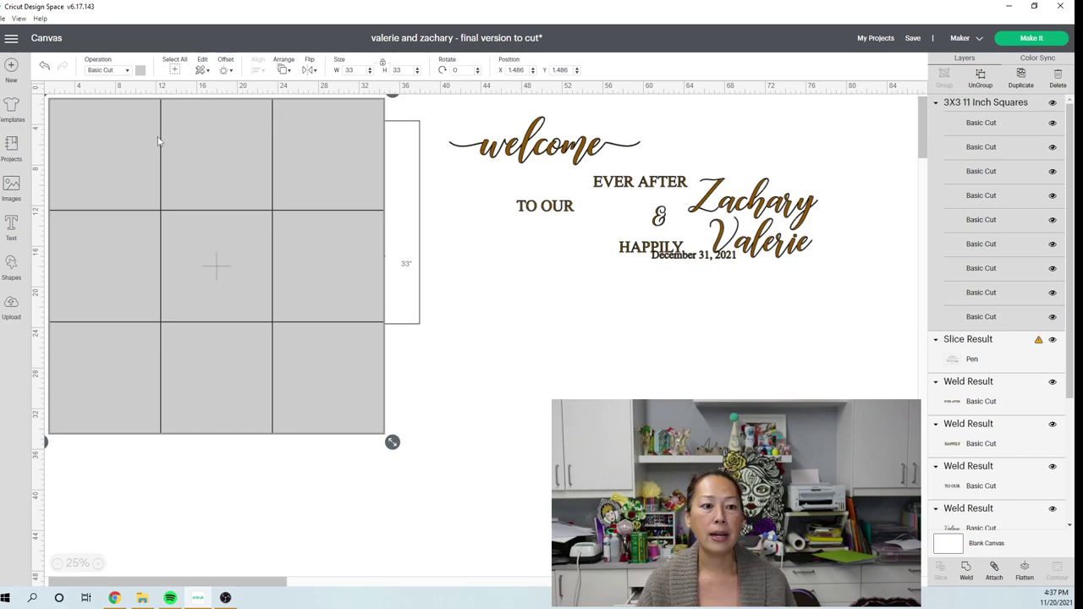
Position the squares grid at X 4, Y 3 so its lines fall on whole inches.
mouse_move(157, 136)
left_mouse_down()
mouse_move(181, 150)
mouse_move(155, 124)
left_mouse_up()
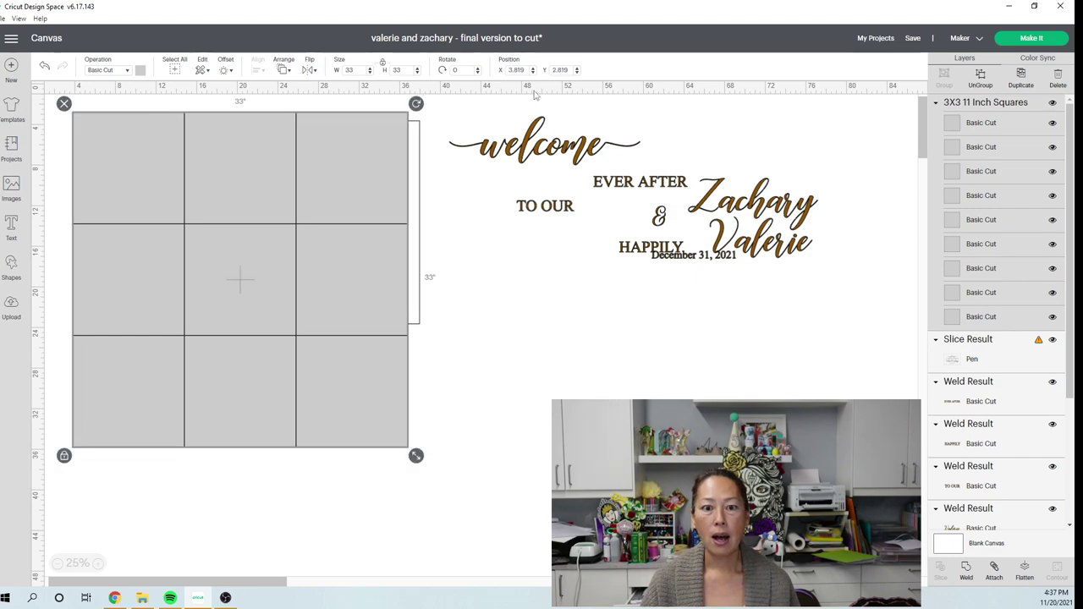
left_click(518, 70)
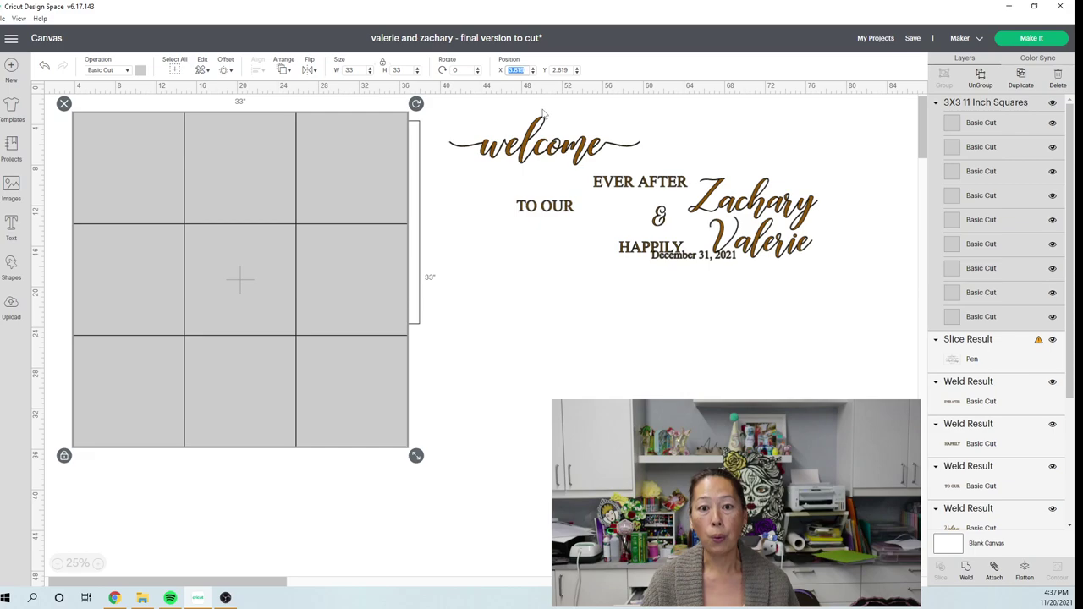
type("4")
key("Tab")
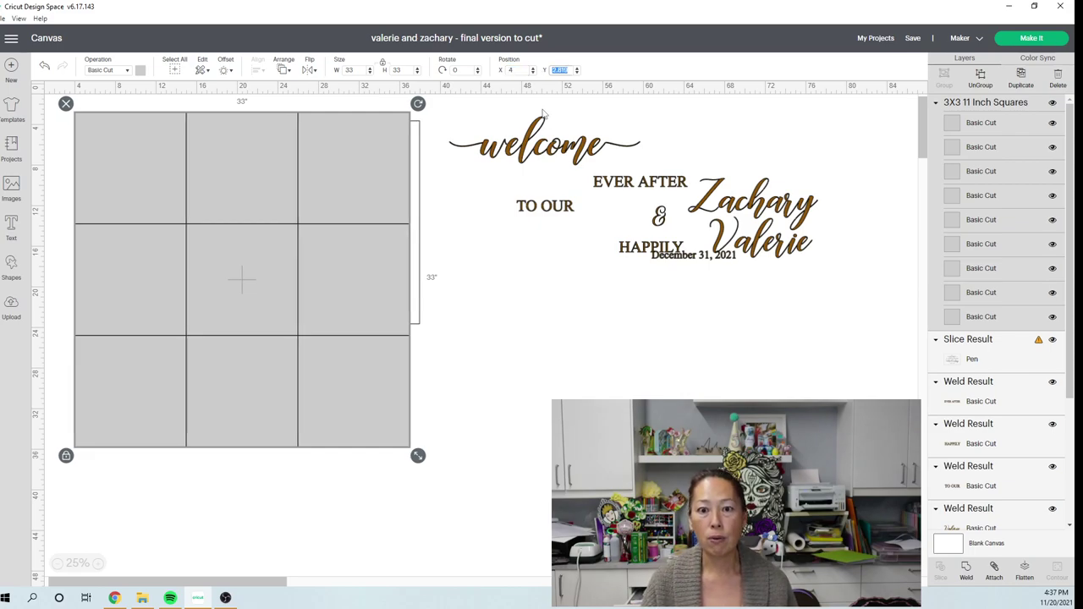
type("3")
key("Return")
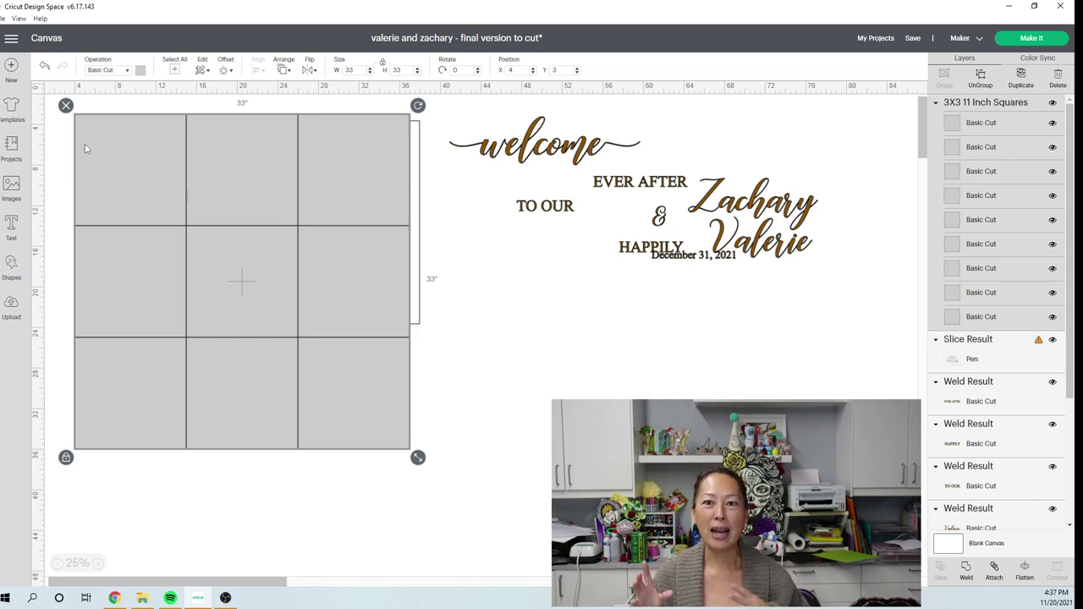
Bring the Pen panel in front of the grid and place it within the upper two rows, at about X 4.64, Y 3.5.
left_click(419, 155)
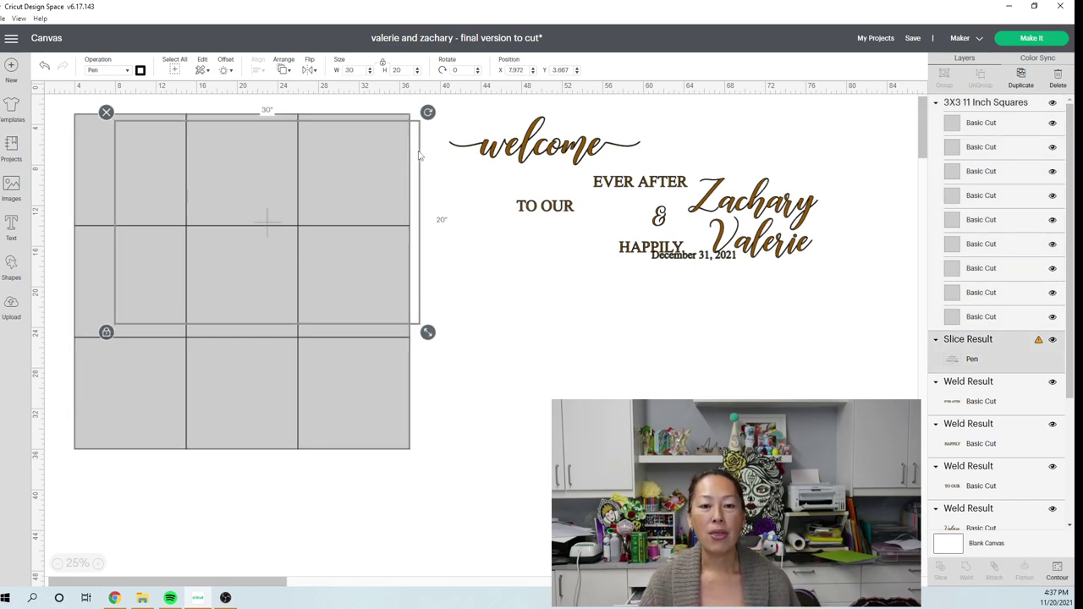
left_click(284, 70)
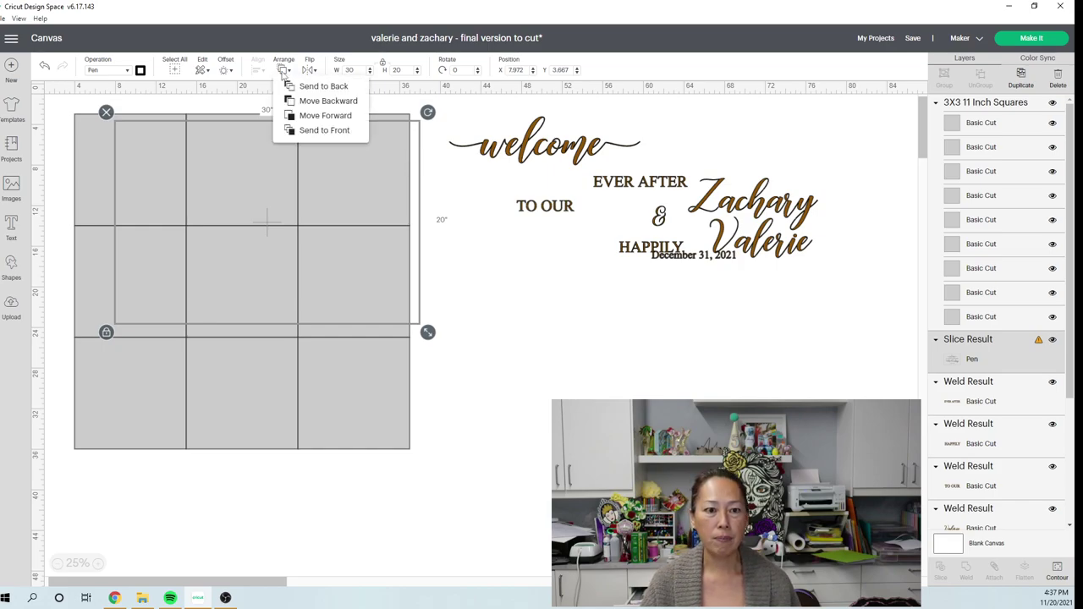
left_click(298, 130)
left_click_drag(291, 188, 257, 188)
left_click(465, 311)
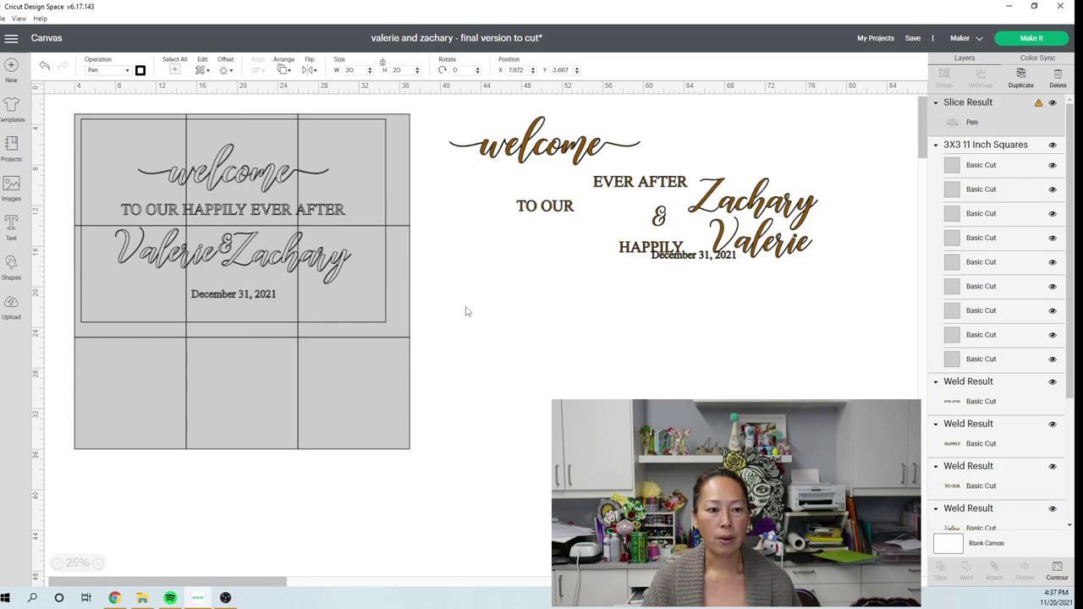
Ungroup the 3X3 11 Inch Squares grid and delete its unused bottom row of three squares.
left_click(321, 404)
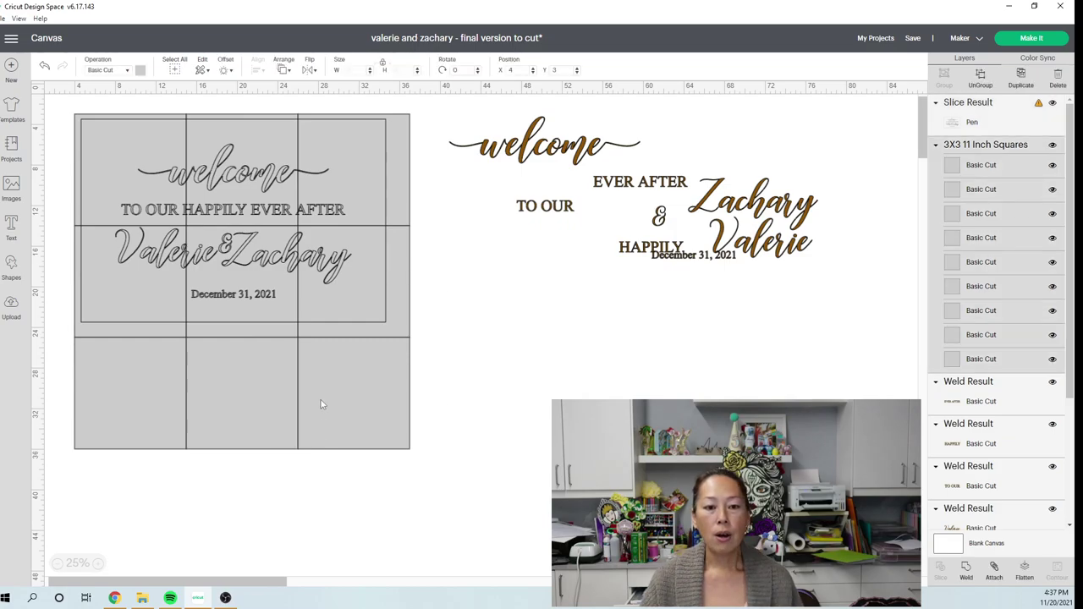
left_click(987, 81)
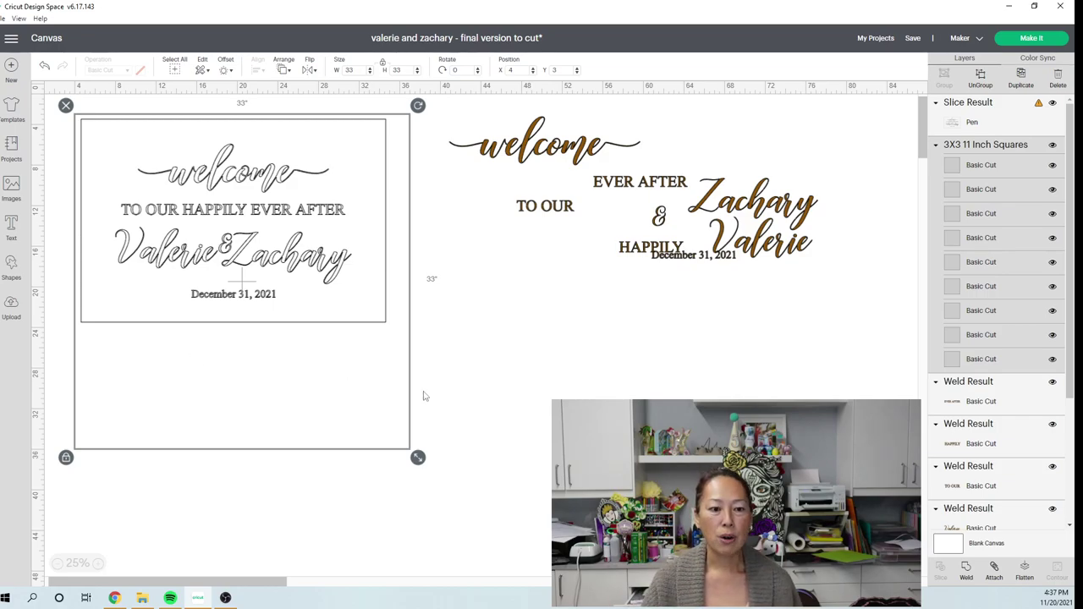
left_click(474, 488)
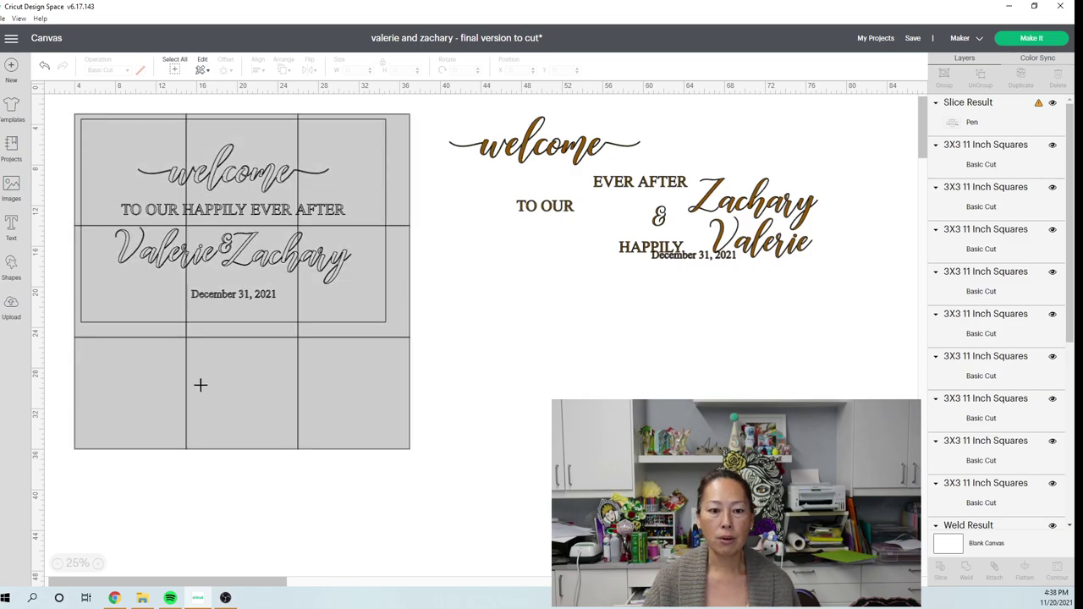
left_click_drag(472, 472, 111, 383)
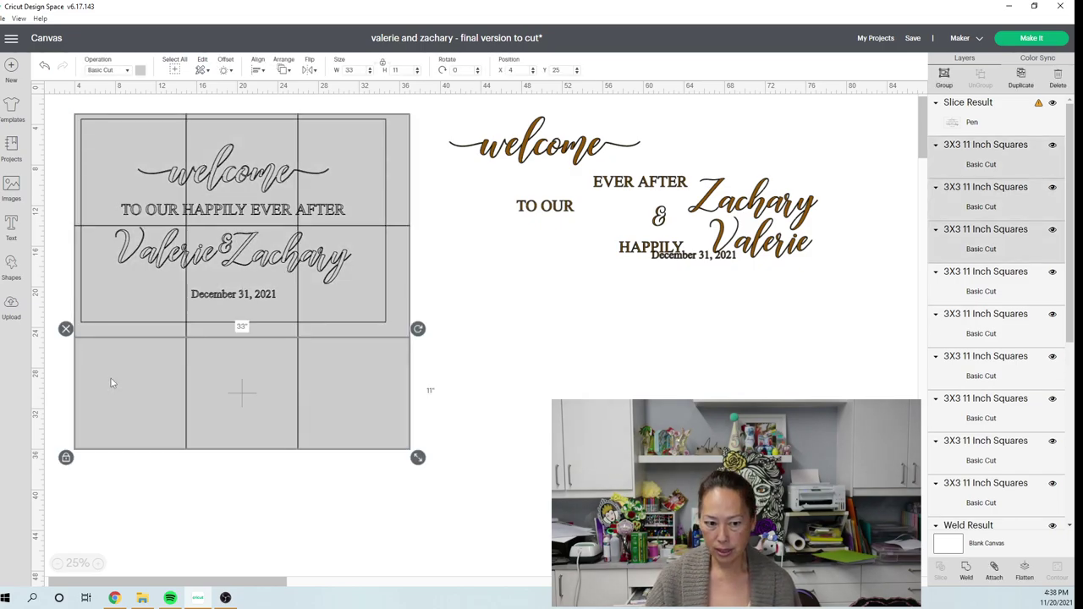
key("Delete")
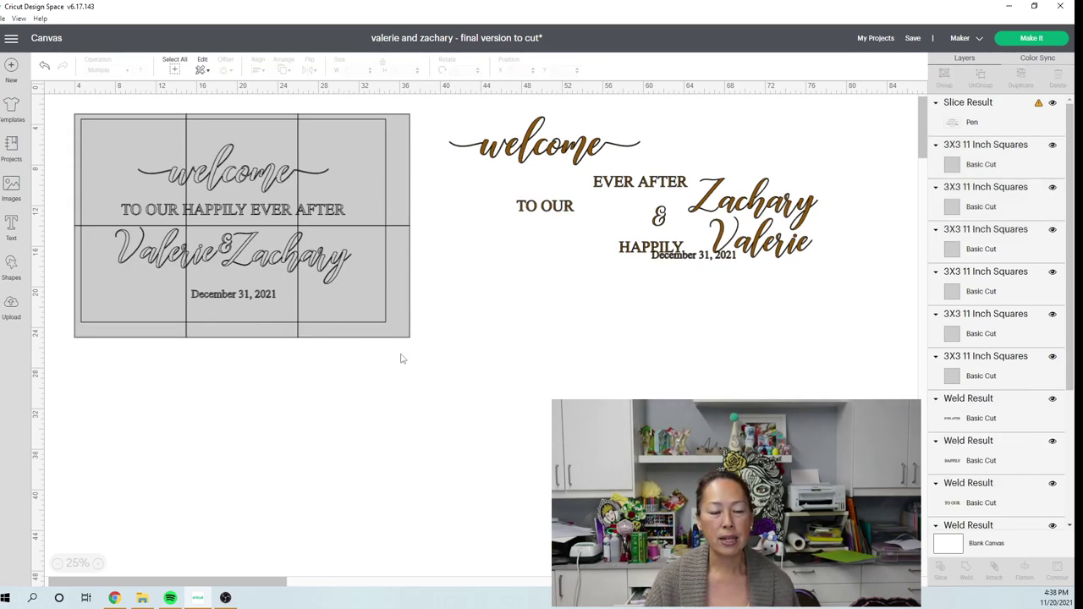
Slice the Pen panel with the lower-right square of the grid.
left_click_drag(413, 385, 357, 307)
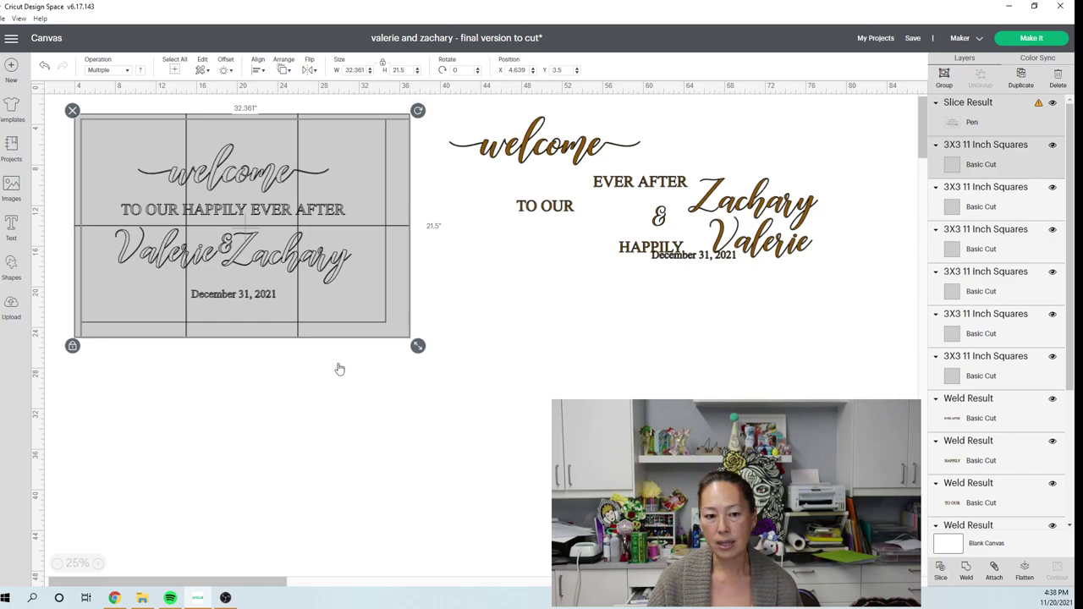
left_click(310, 372)
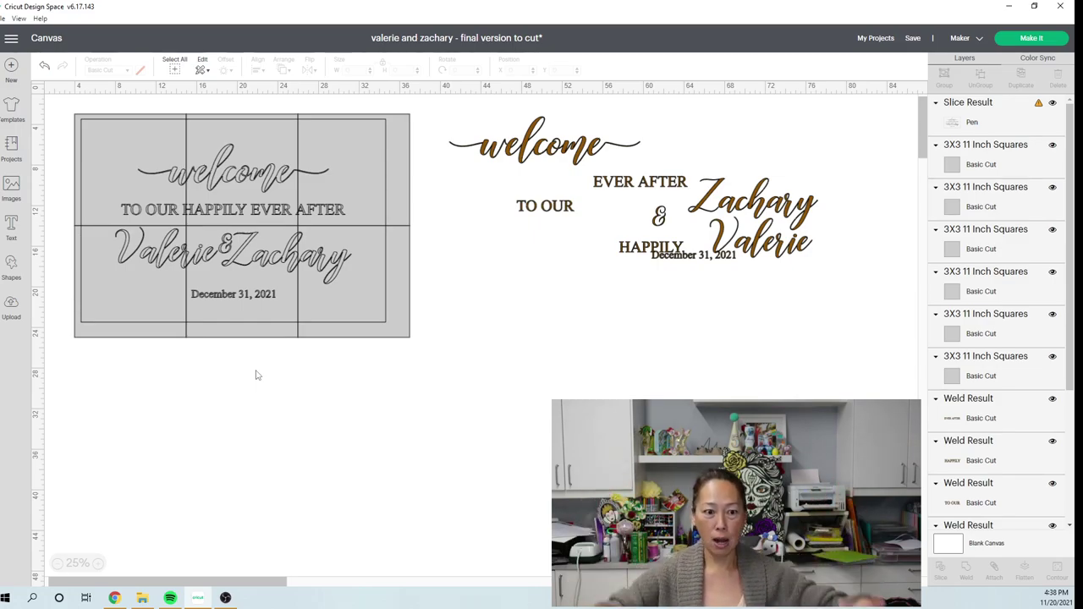
key("ctrl+z")
key("ctrl+y")
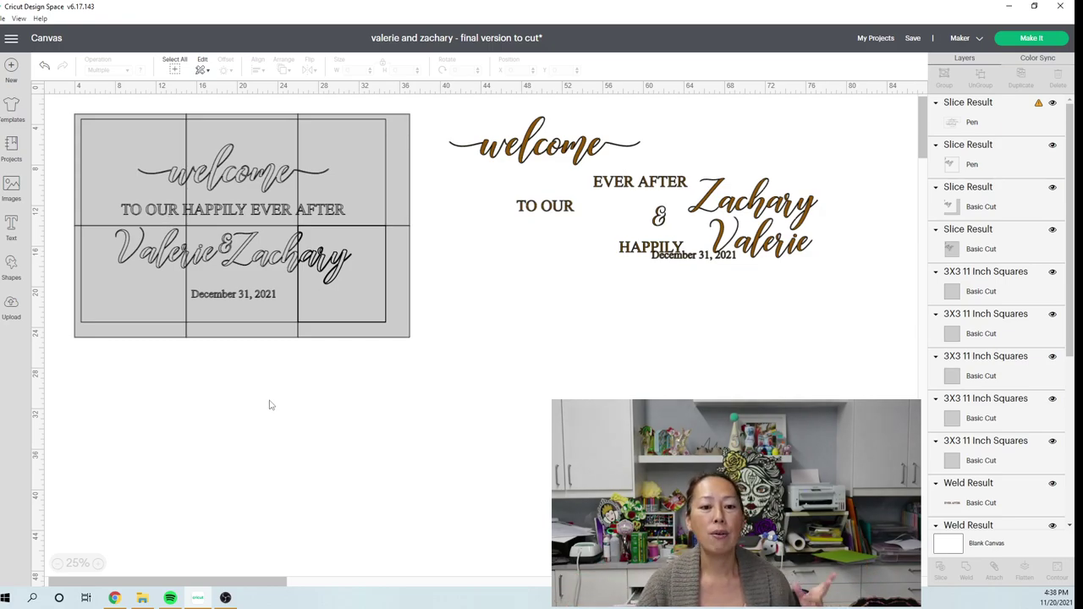
Slice the remaining Pen panel with the lower-middle square of the grid.
left_click(260, 280)
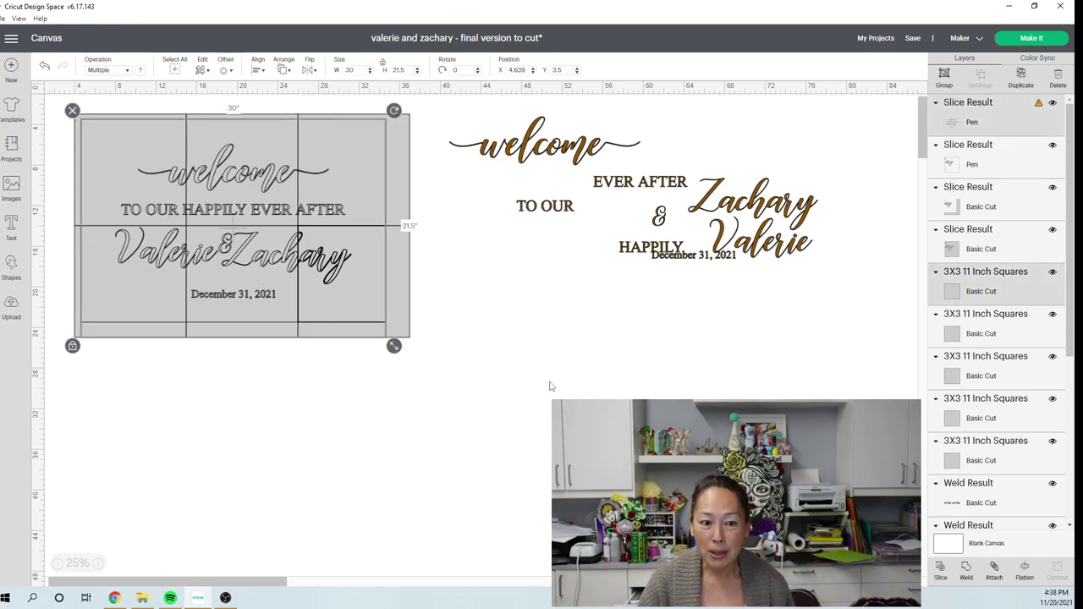
left_click(238, 328)
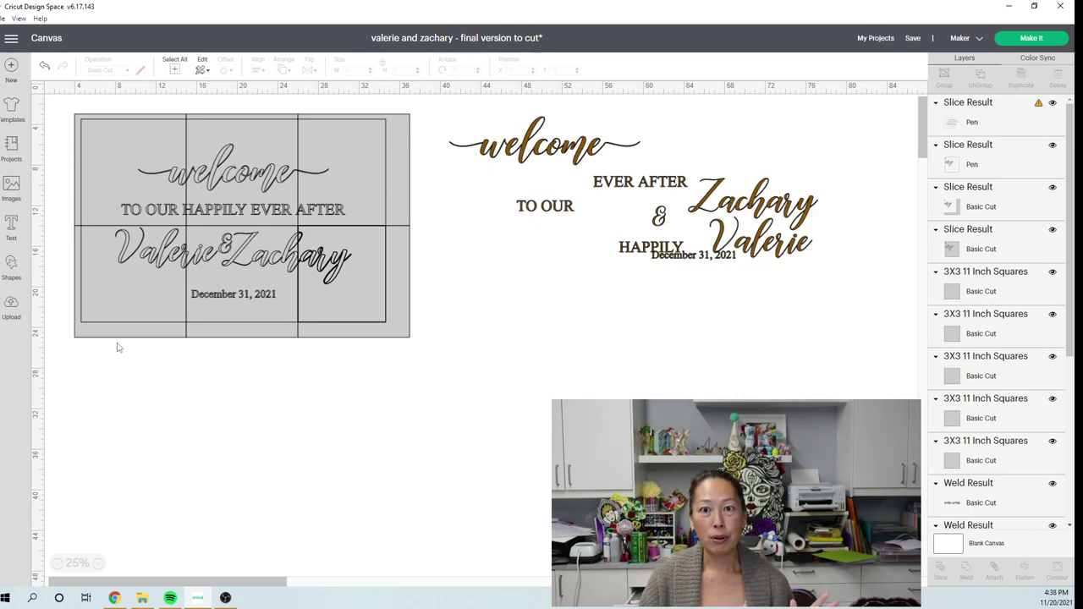
key("ctrl+z")
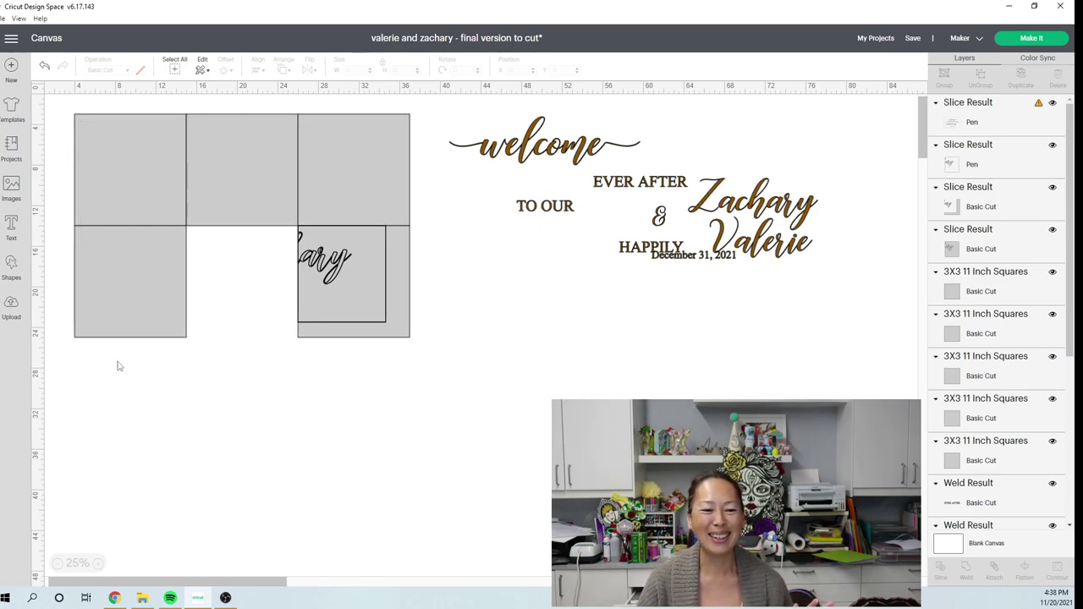
key("ctrl+y")
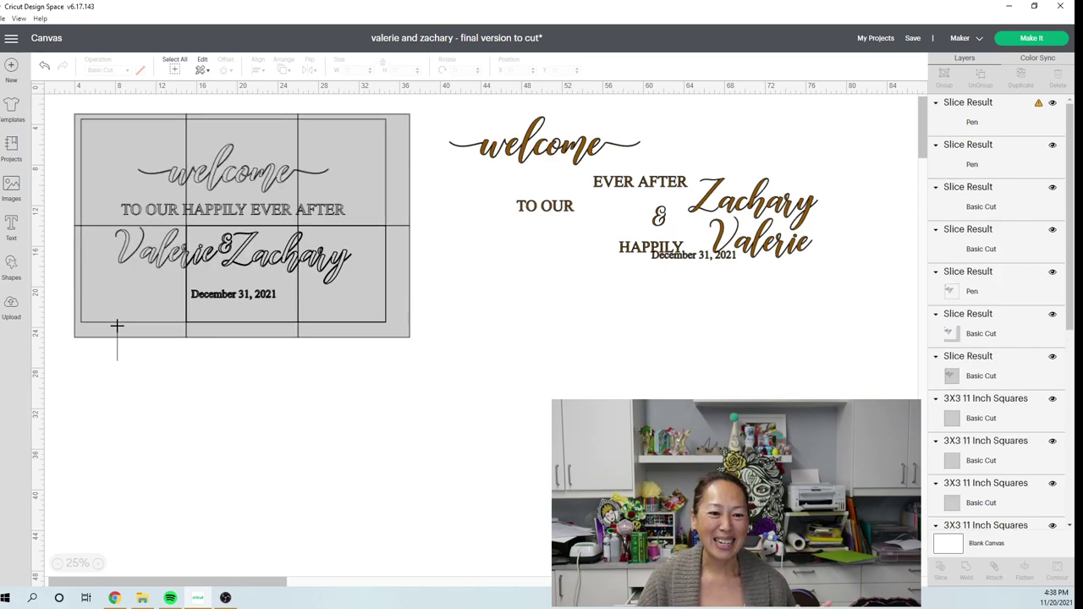
Slice the remaining Pen panel with the lower-left square of the grid.
left_click_drag(132, 261, 133, 264)
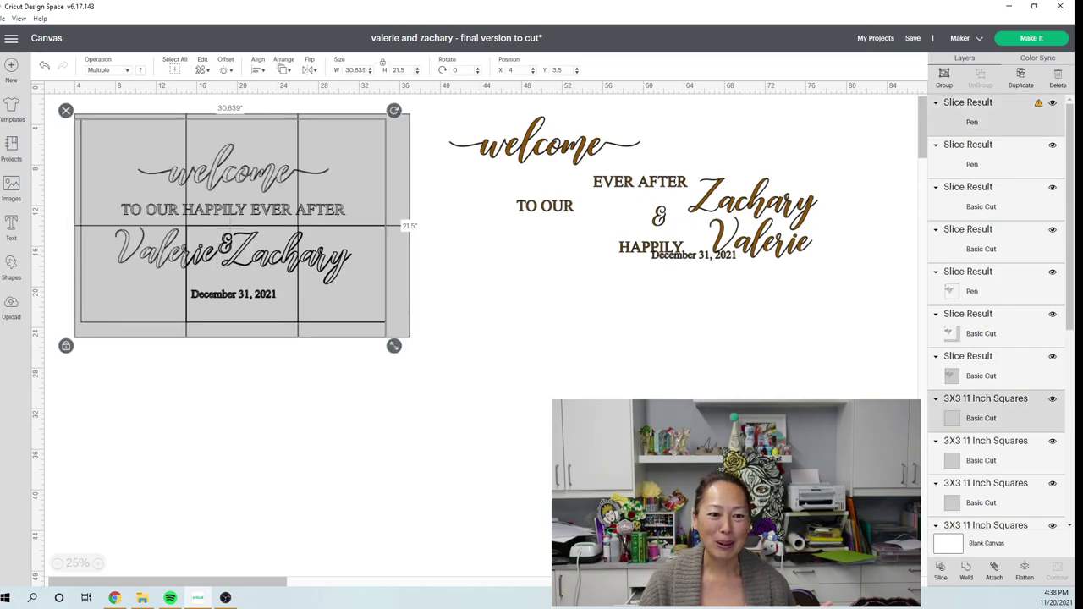
left_click(423, 351)
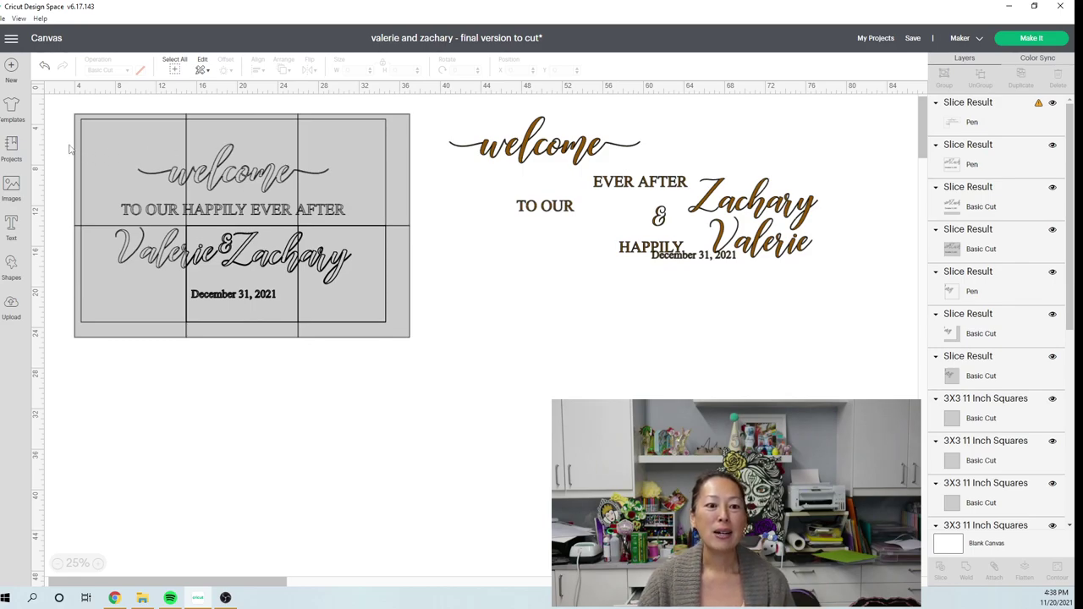
left_click_drag(62, 123, 129, 175)
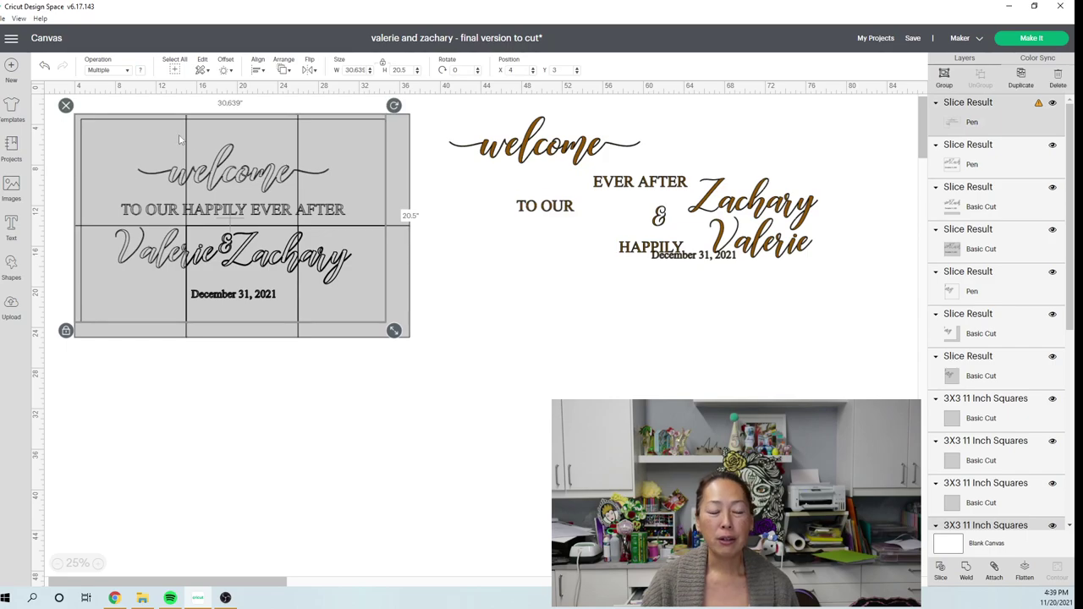
left_click(940, 572)
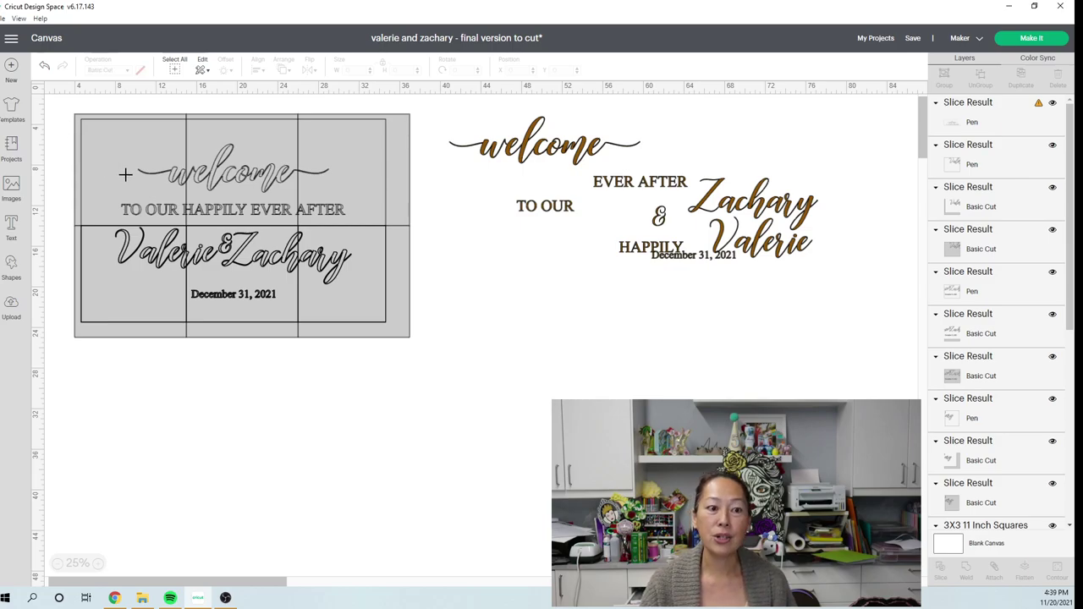
Slice the remaining Pen panel with the upper-left and upper-middle squares of the grid, one at a time.
mouse_move(127, 176)
left_mouse_down()
mouse_move(73, 114)
mouse_move(129, 180)
left_mouse_up()
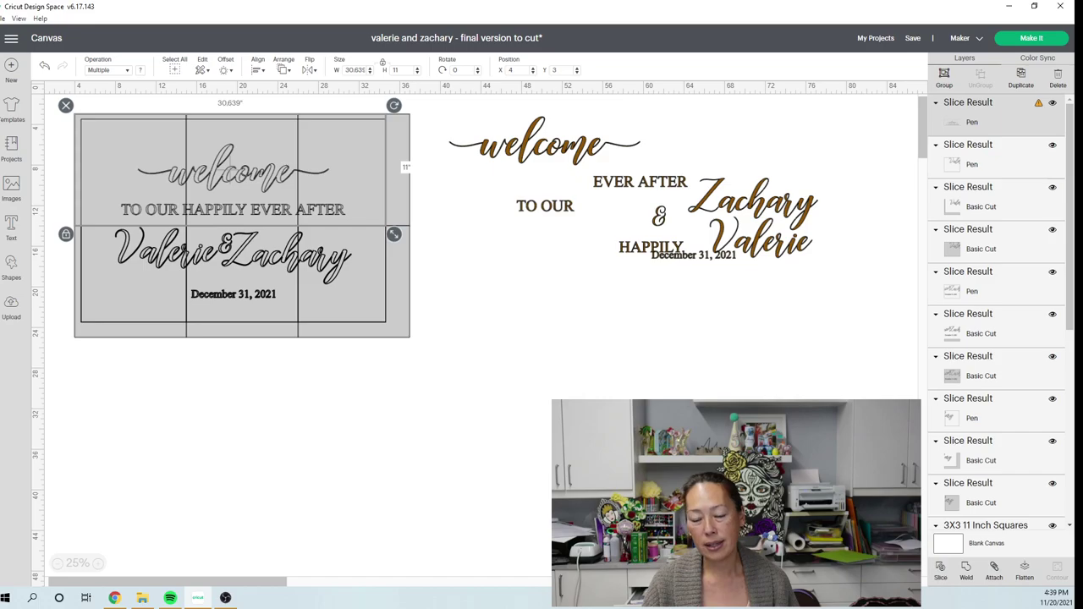
left_click(312, 117)
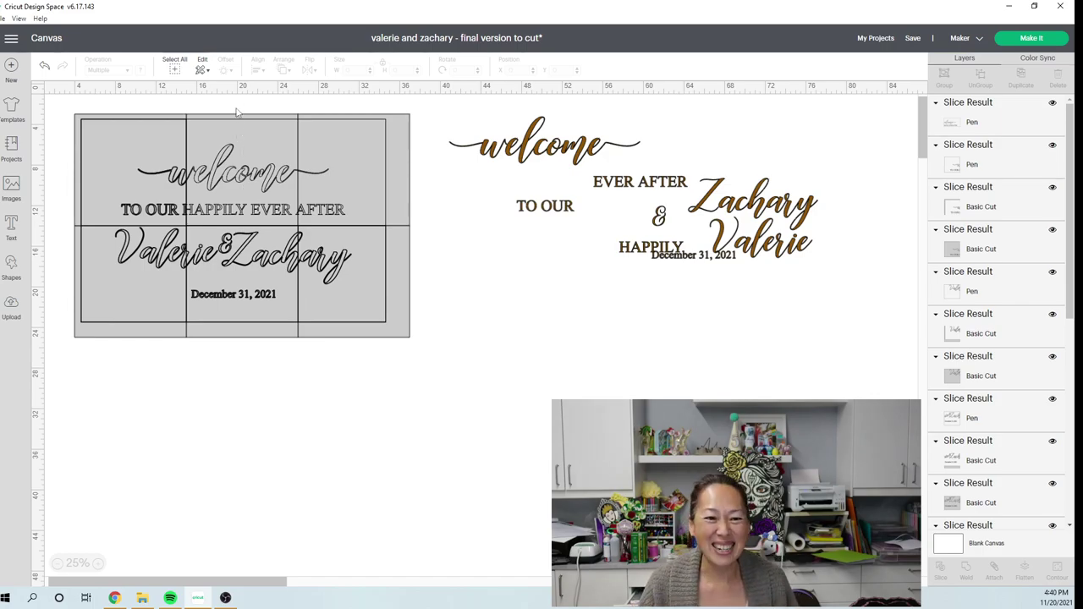
left_click_drag(237, 101, 243, 186)
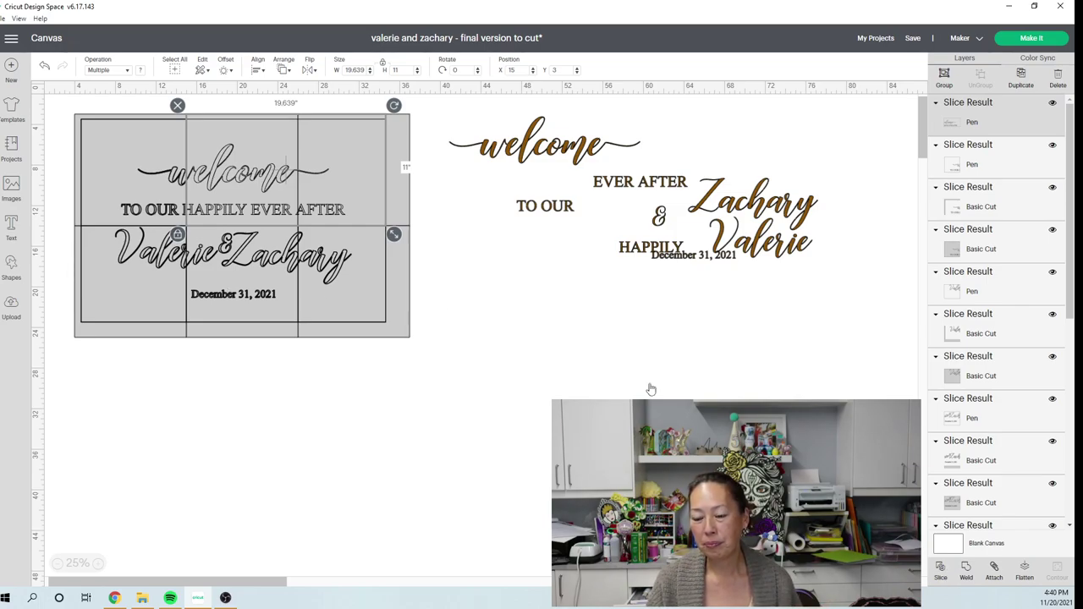
left_click(330, 208)
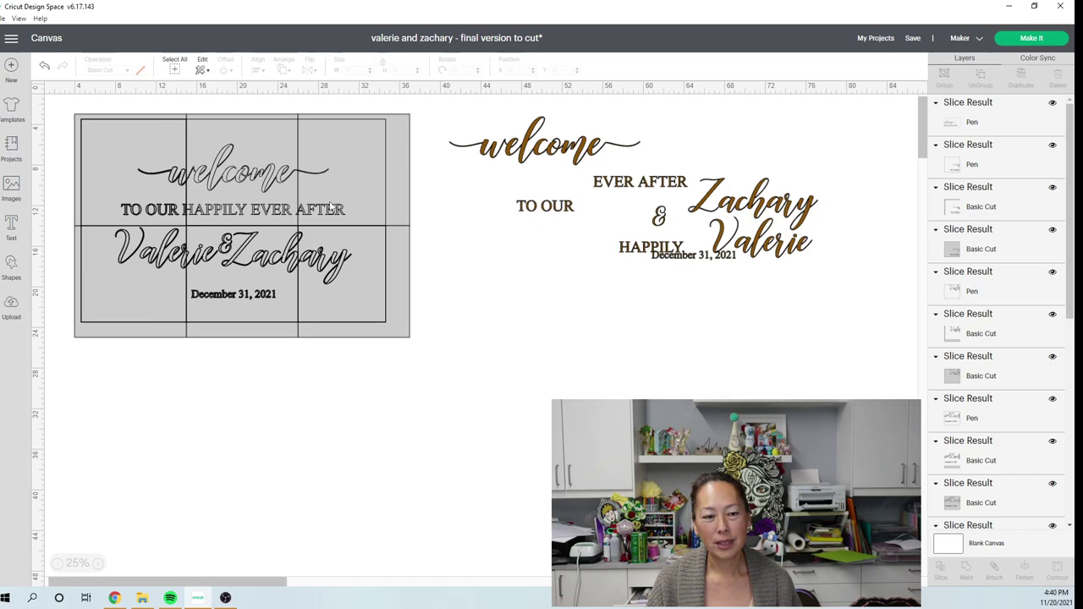
left_click(233, 169)
key("Delete")
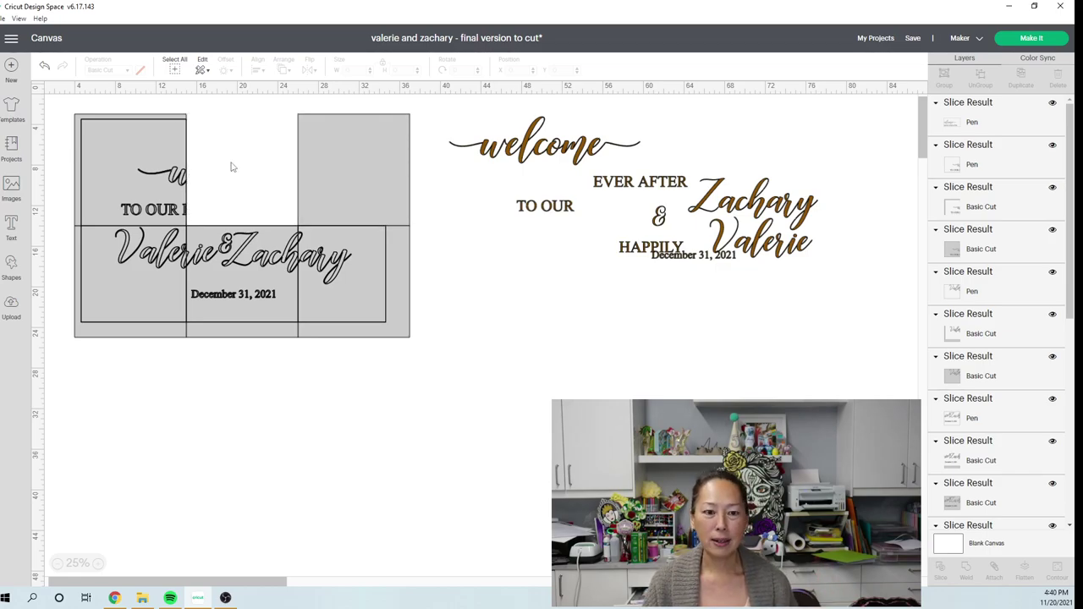
key("ctrl+z")
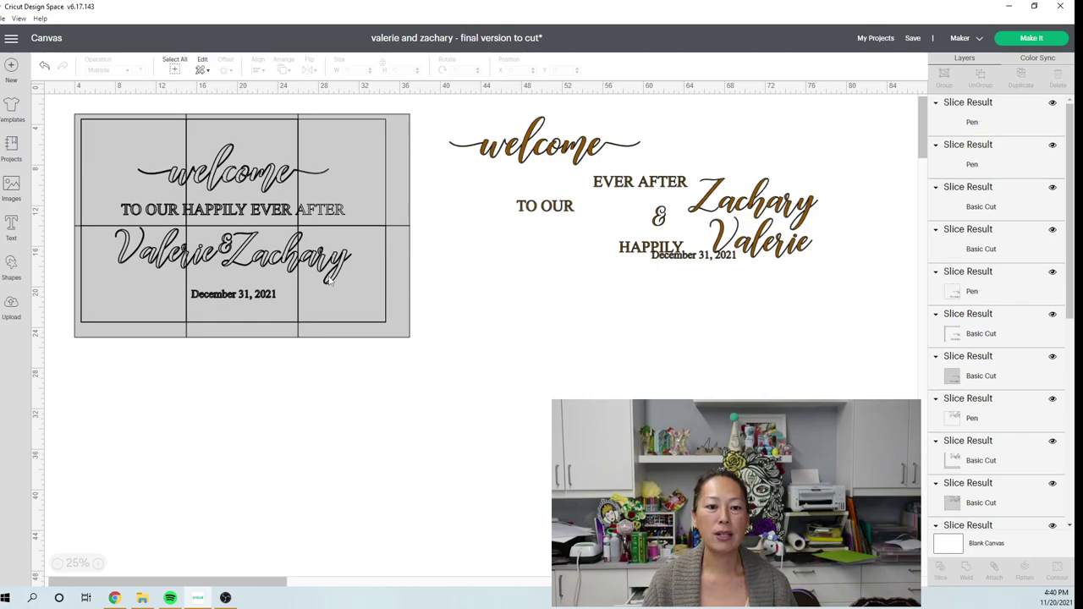
Move the three lower-row Pen tiles off the grid and delete the leftover grey slices of the lower row.
left_click(330, 284)
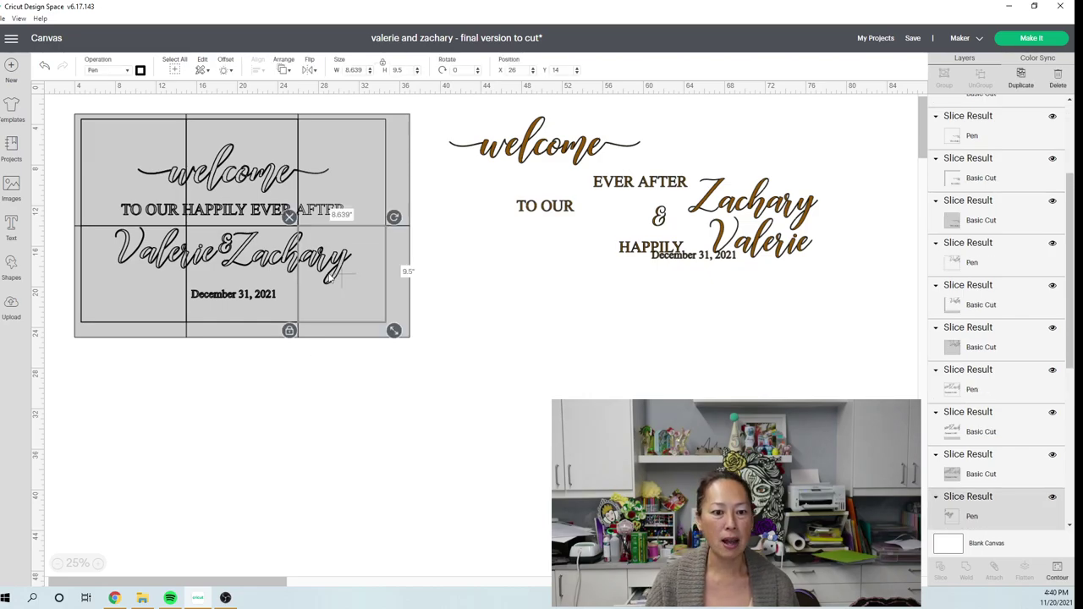
left_click_drag(390, 314, 634, 401)
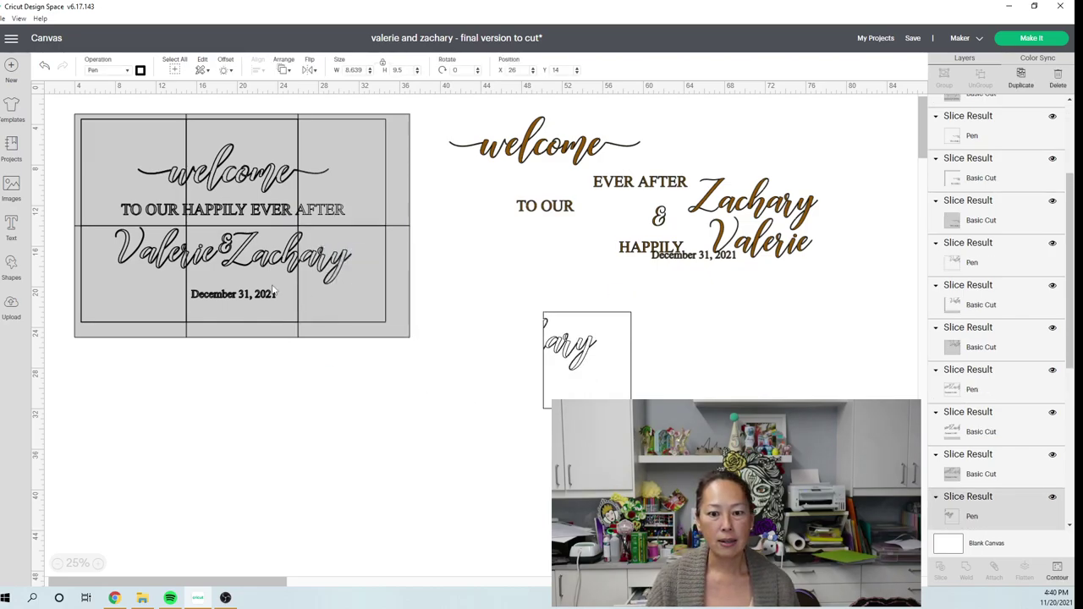
left_click_drag(250, 273, 479, 424)
left_click_drag(142, 262, 322, 430)
left_click_drag(443, 292, 103, 265)
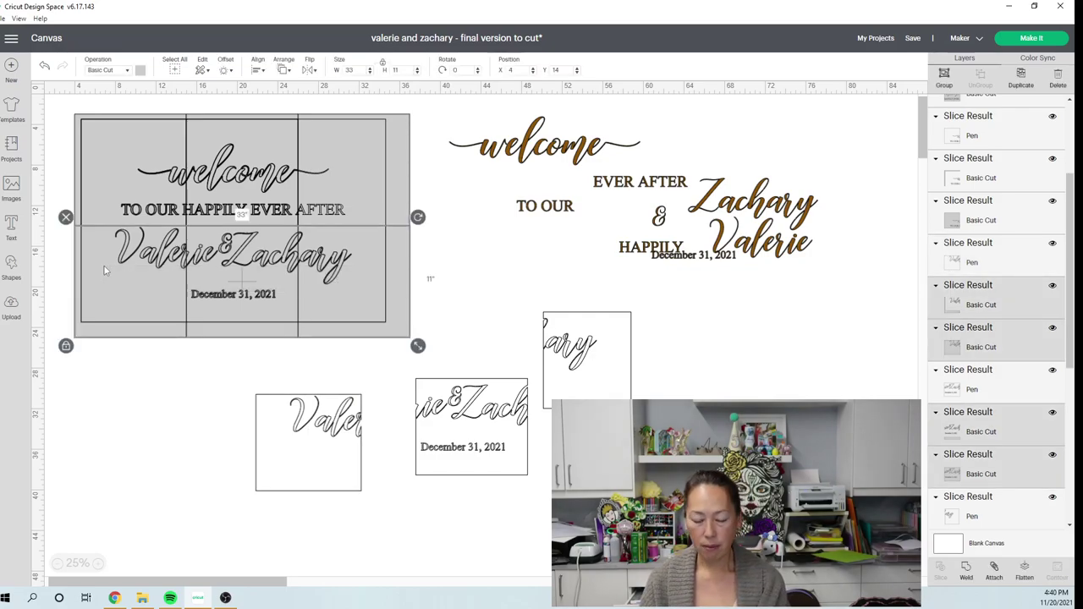
key("Delete")
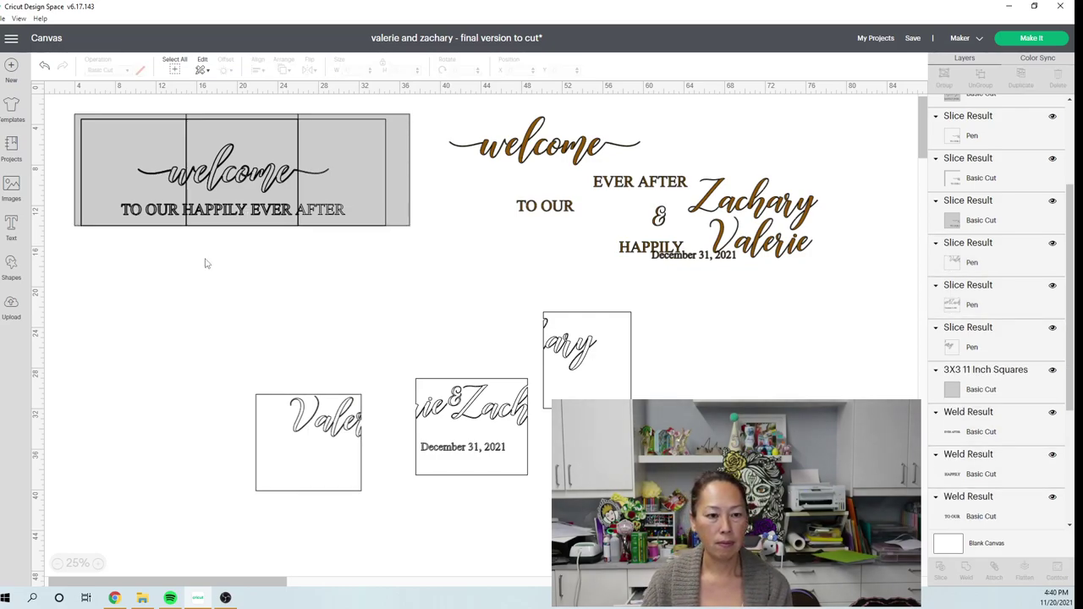
Move the three upper-row Pen tiles below the grid and delete the remaining grey grid pieces.
left_click_drag(162, 153, 225, 332)
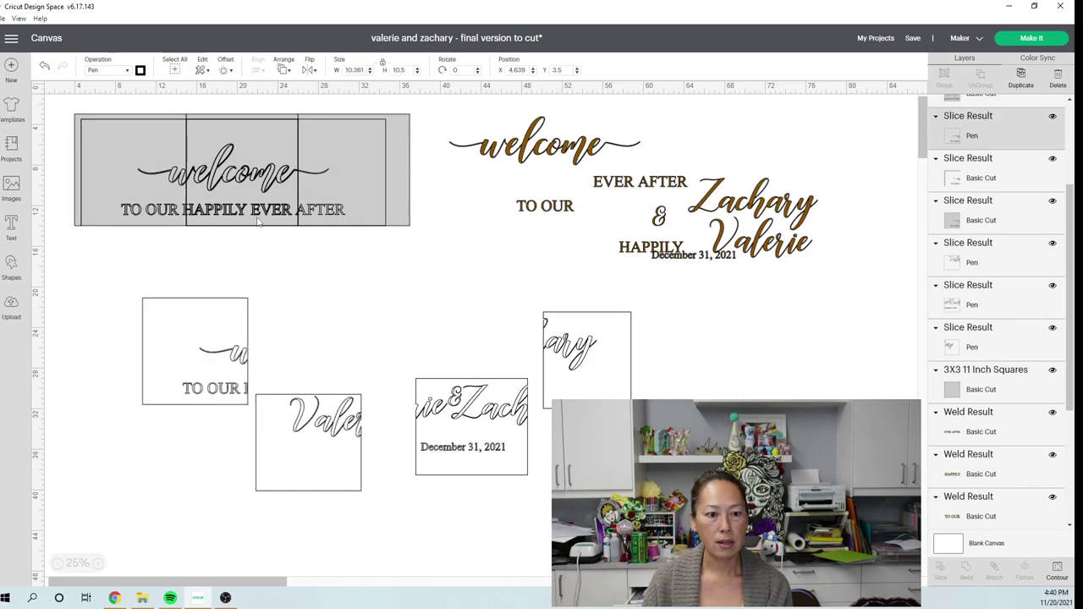
left_click_drag(242, 152, 318, 340)
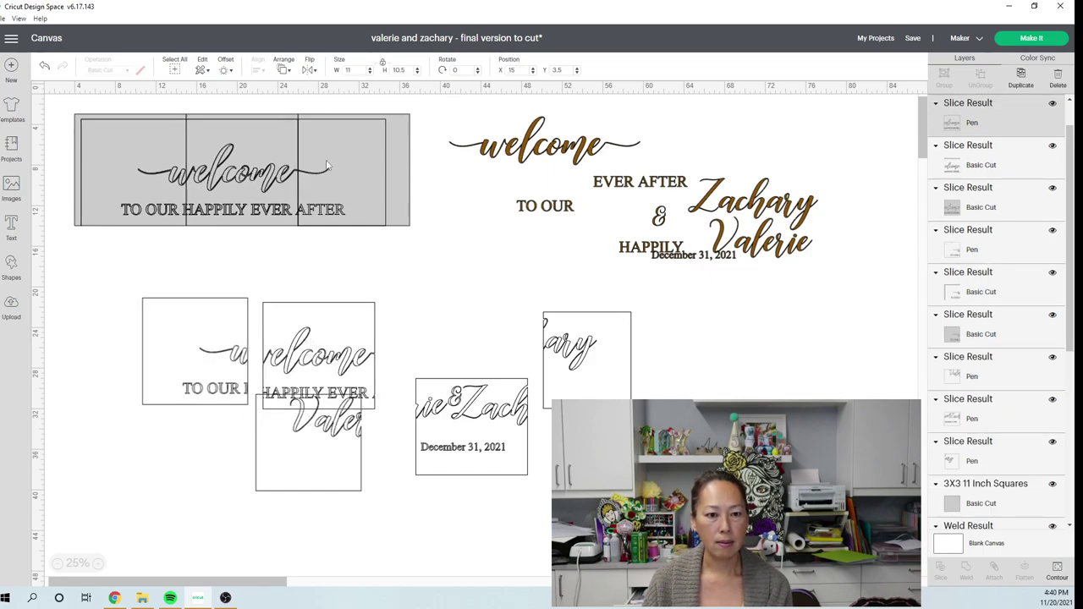
left_click_drag(343, 180, 465, 338)
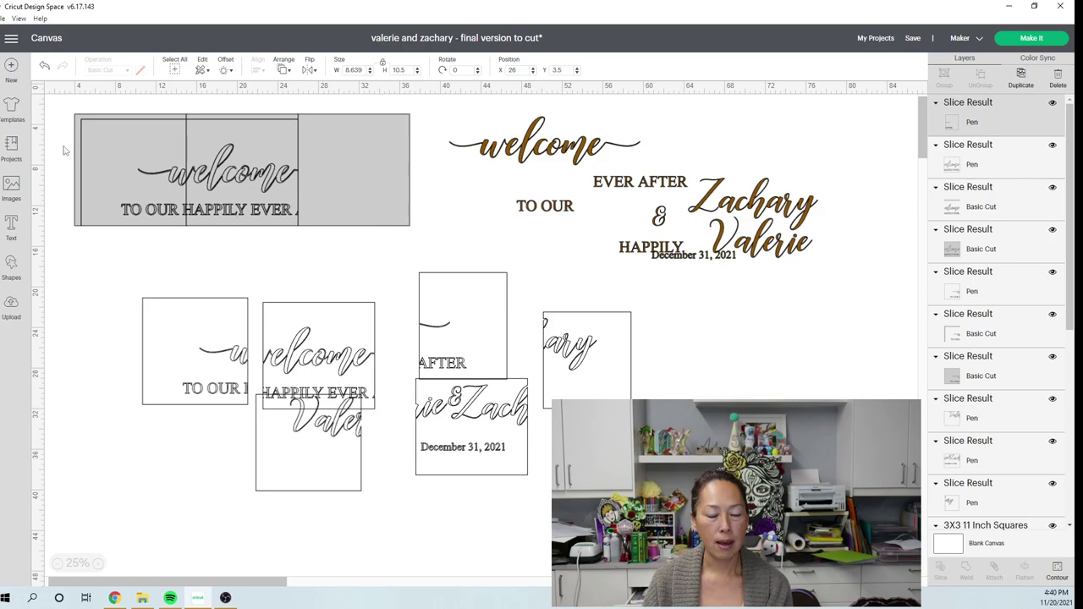
left_click_drag(51, 127, 364, 210)
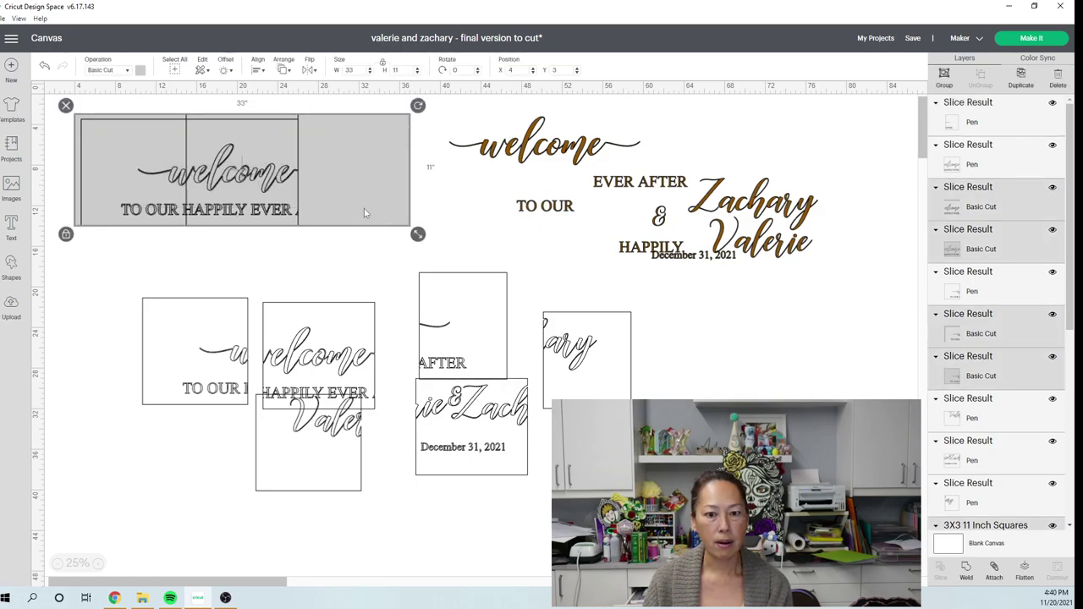
key("Delete")
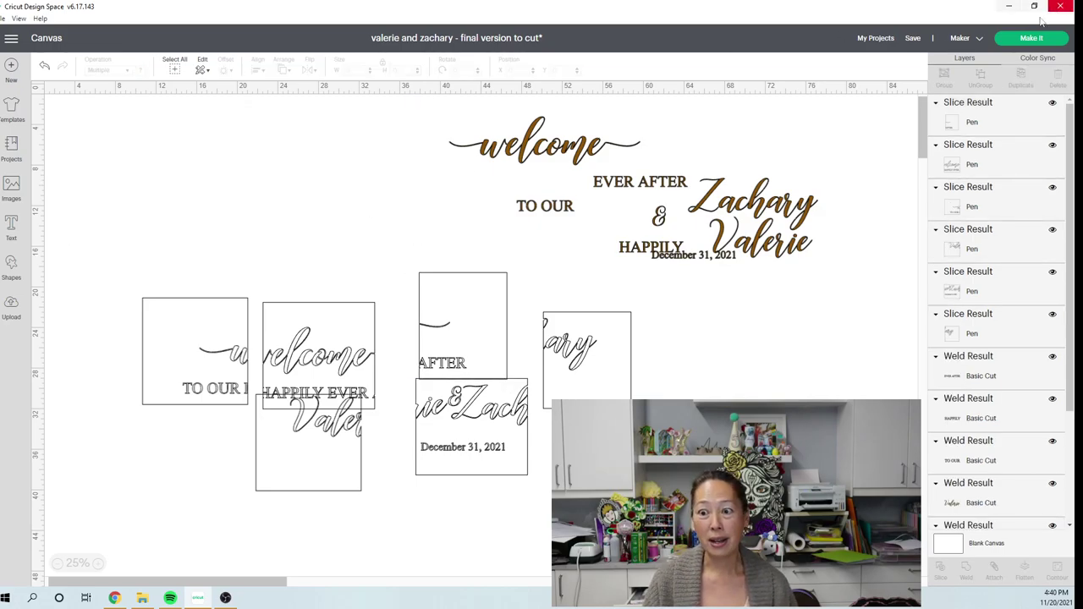
Send the project to mat preparation and accept using a larger mat for the oversized images.
left_click(1032, 42)
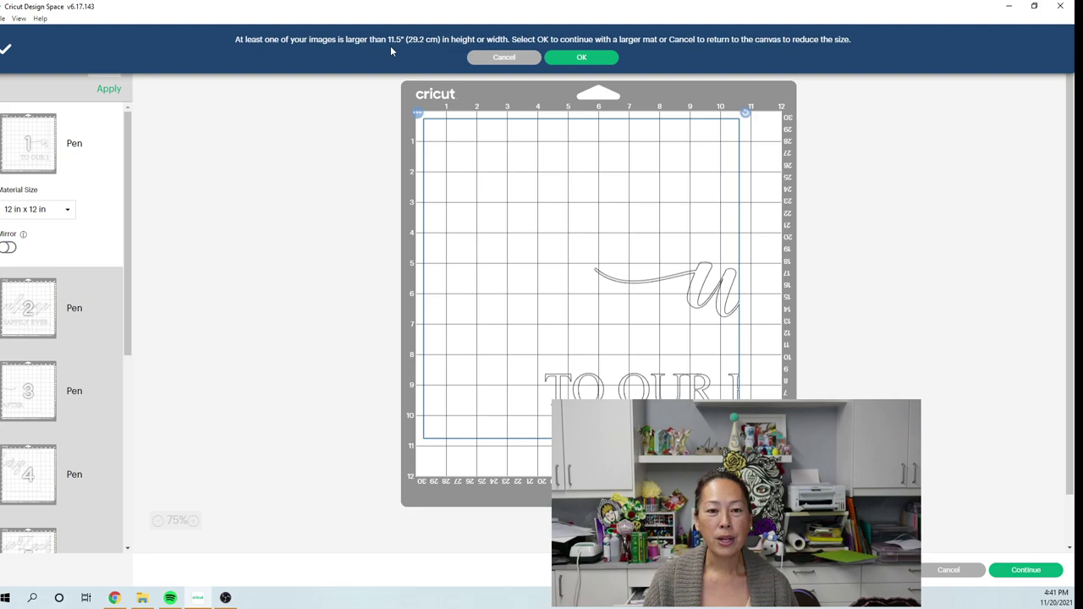
left_click(580, 58)
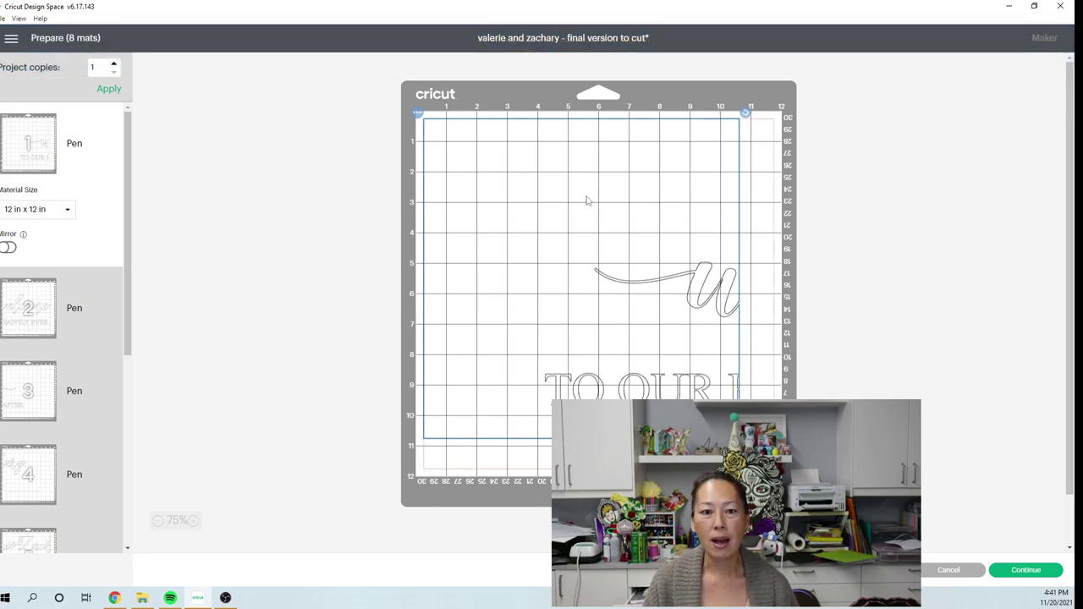
left_click(899, 246)
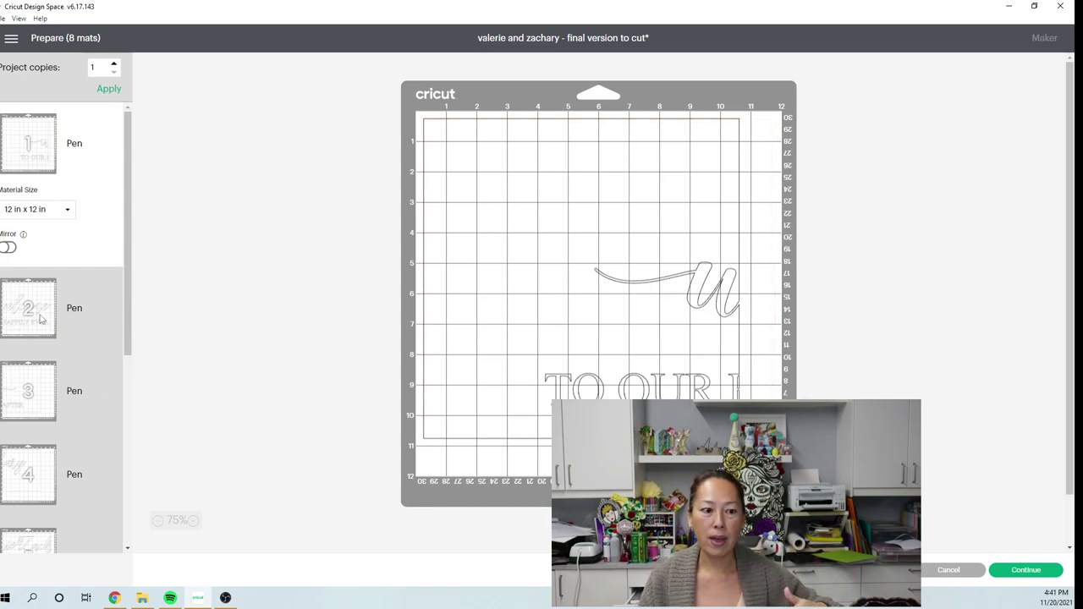
Examine the Pen tile layouts on mats 2 and 6.
left_click(9, 313)
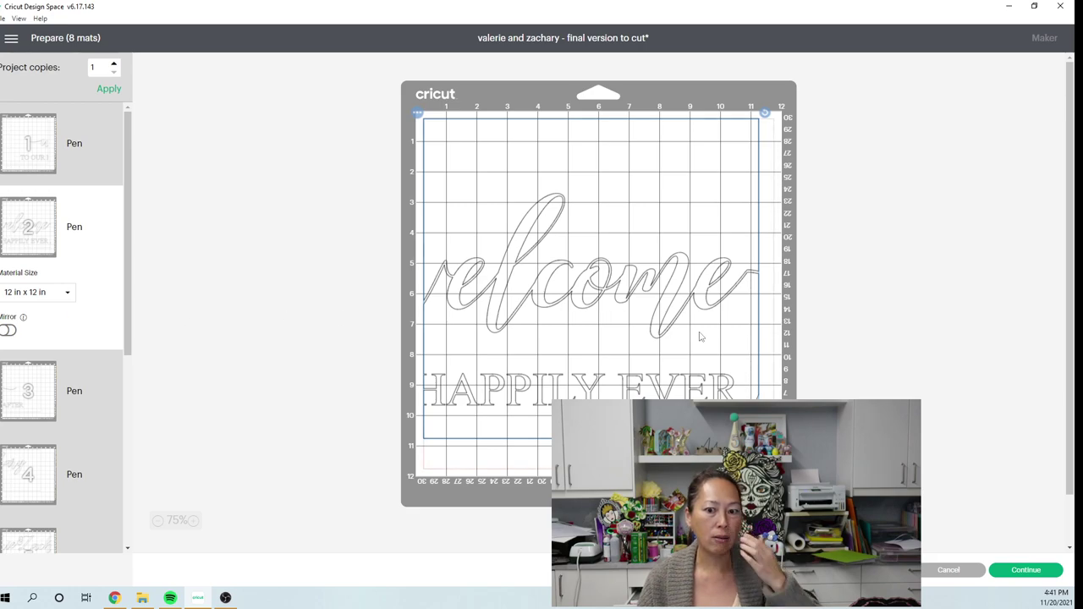
scroll(50, 317, "down", 3)
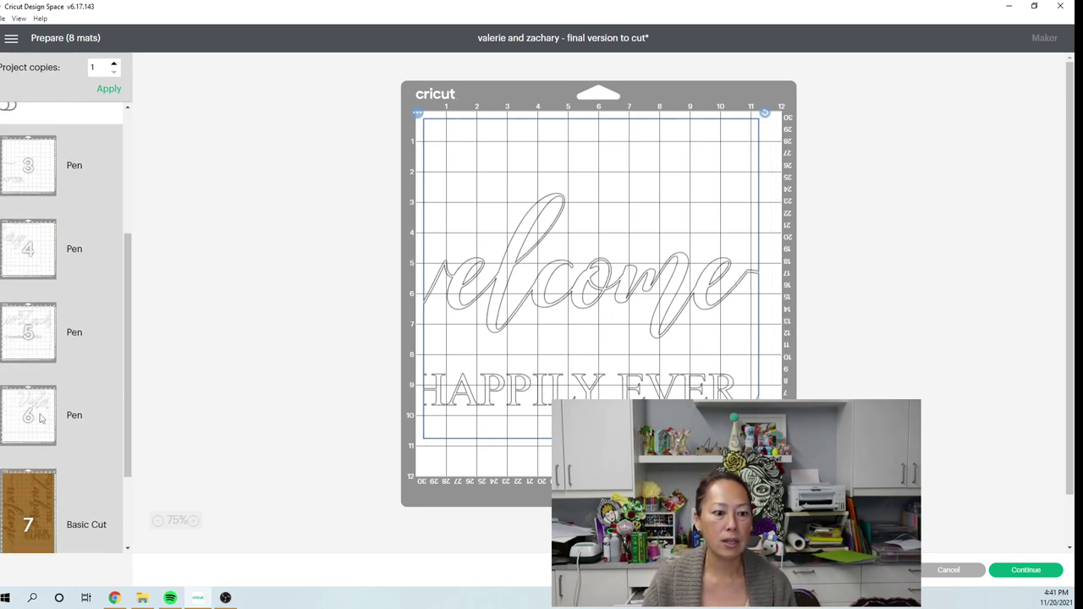
left_click(40, 416)
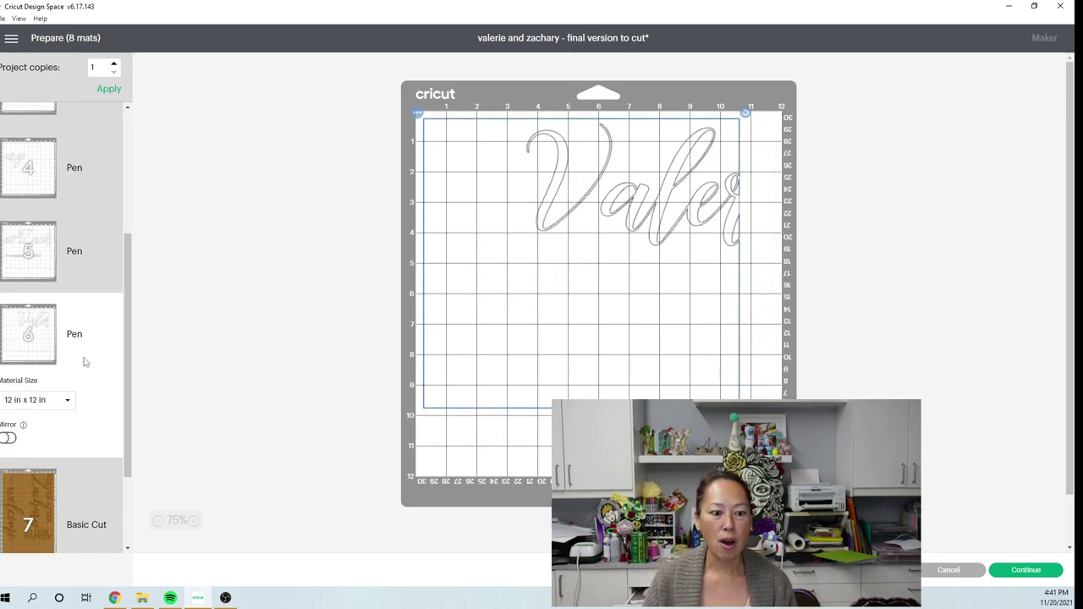
scroll(84, 358, "down", 2)
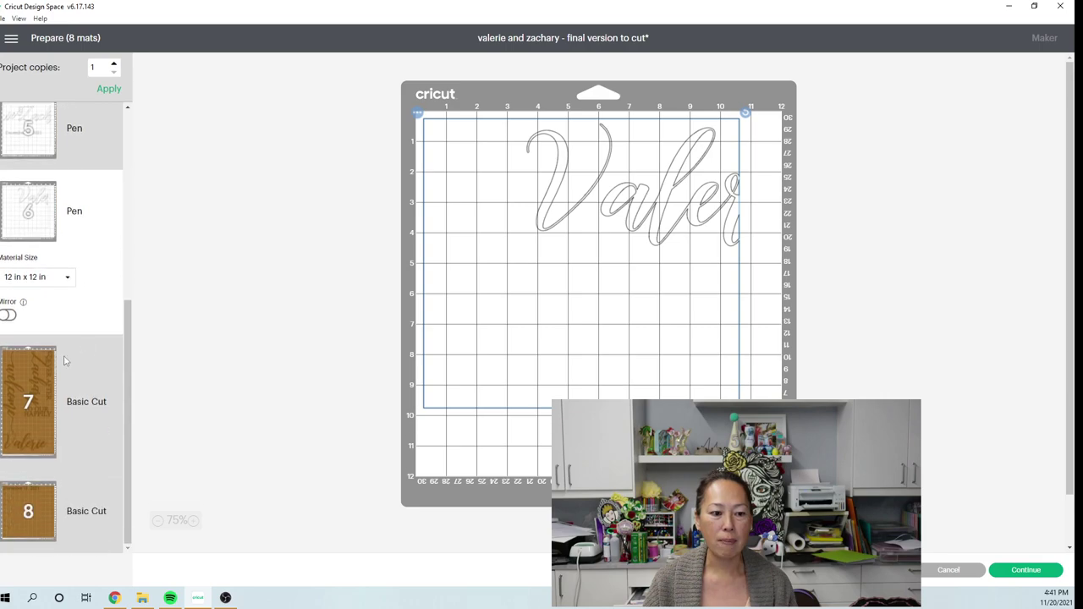
On mat 7, rearrange TO OUR and HAPPILY and turn the bride's name vertical, placing it between welcome and the groom's name.
left_click(19, 388)
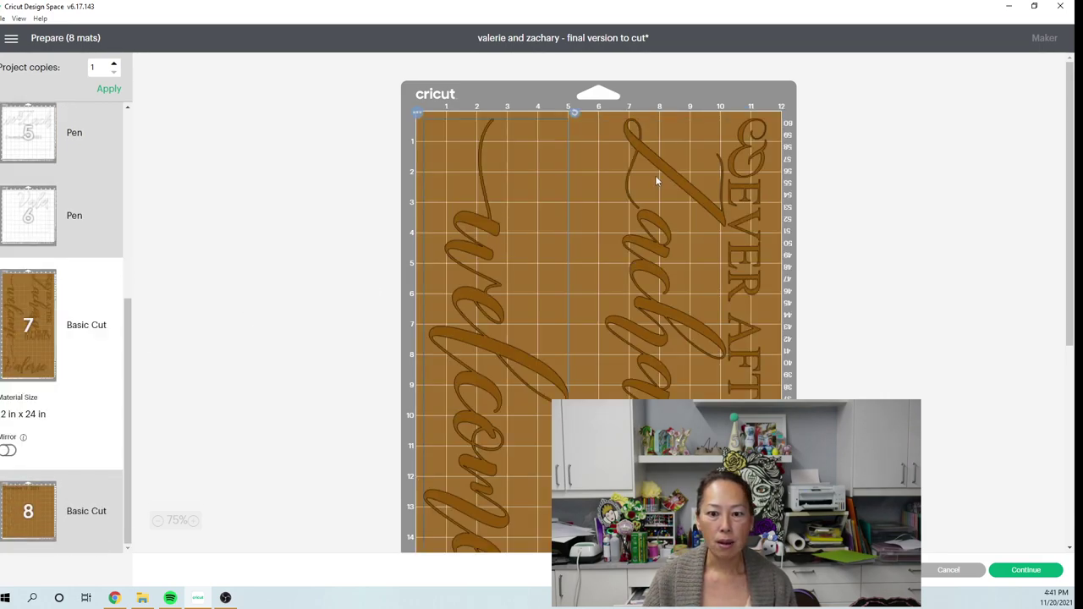
scroll(656, 175, "down", 2)
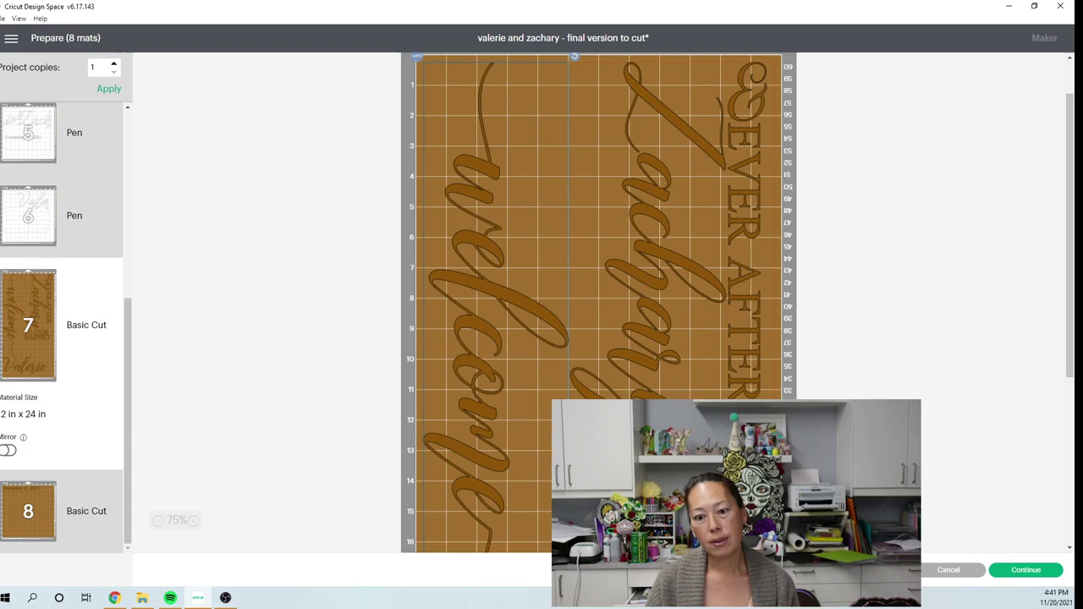
scroll(525, 315, "down", 2)
scroll(525, 315, "down", 3)
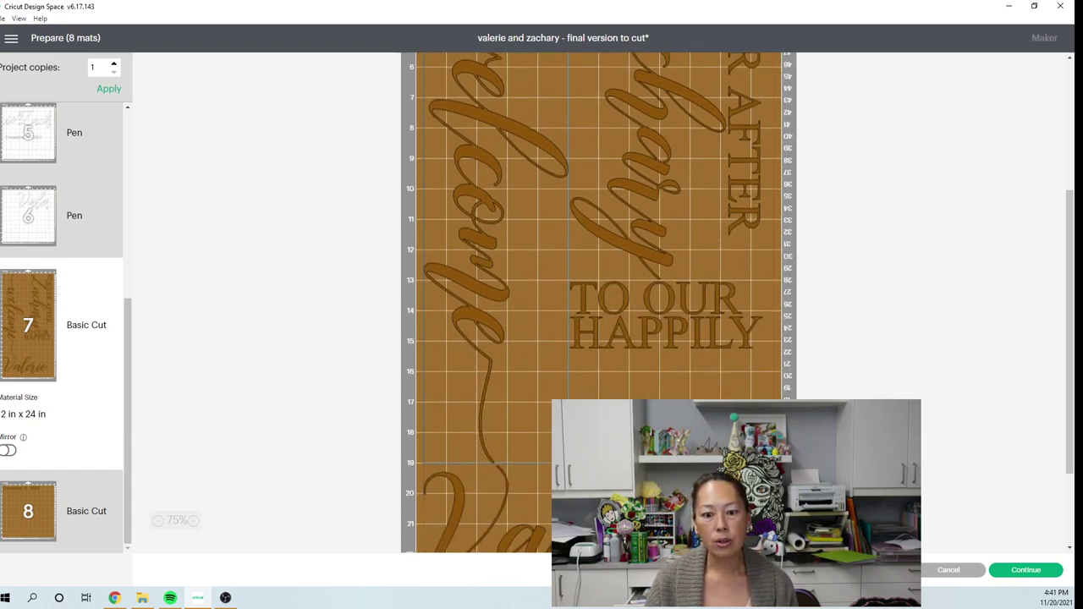
scroll(603, 337, "down", 3)
left_click(694, 206)
left_click_drag(702, 246, 638, 245)
left_click(724, 342)
left_click_drag(559, 309, 569, 124)
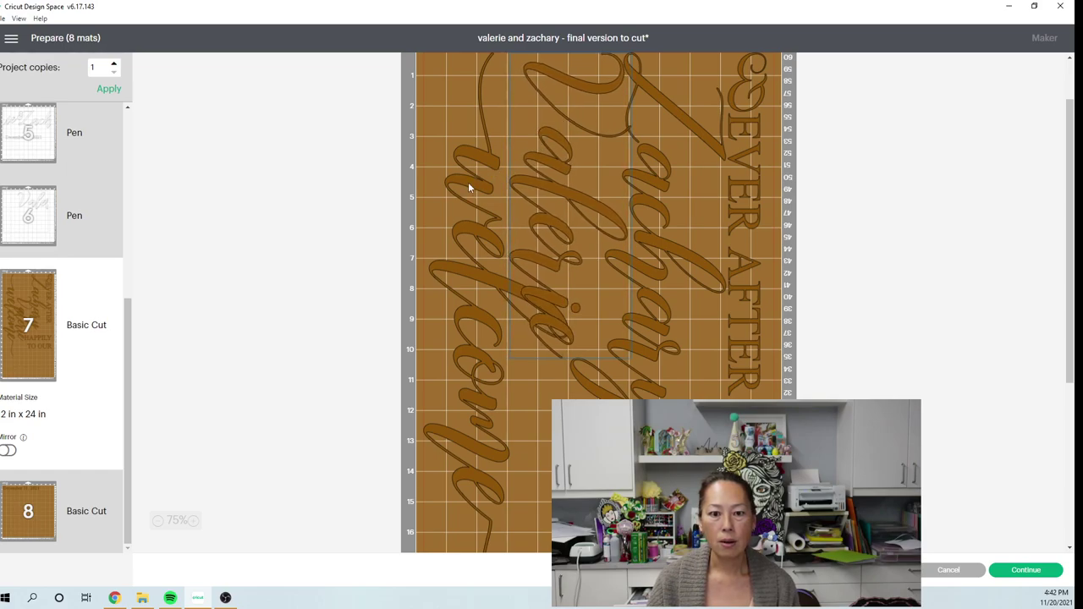
Spread out mat 7: lower welcome about 2 inches, move EVER AFTER and the ampersand well down the mat, and shift the groom's name slightly right.
left_click_drag(464, 206, 463, 260)
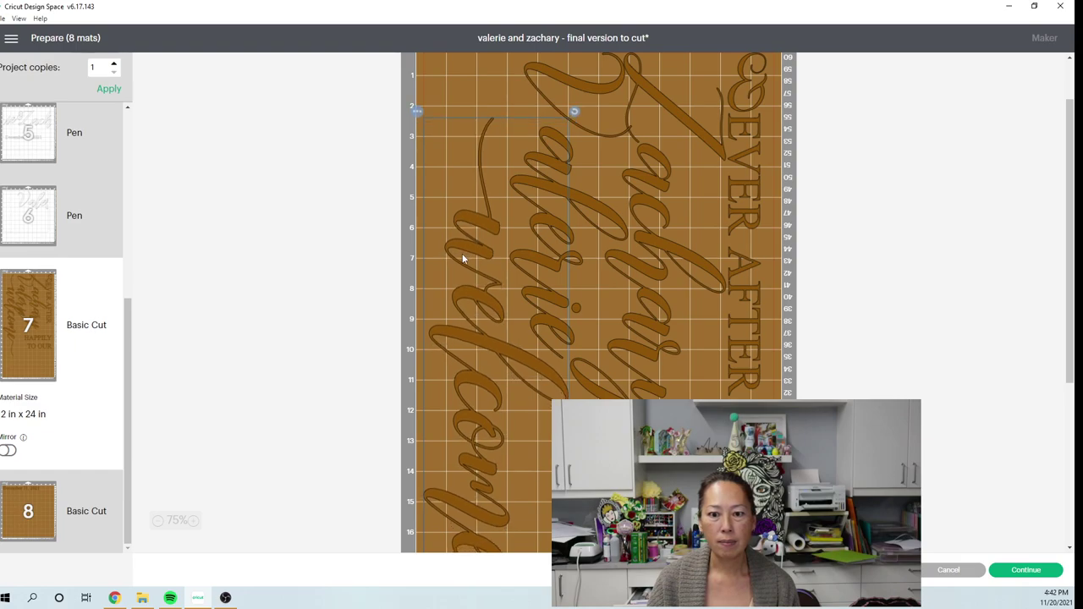
left_click(755, 147)
left_click_drag(755, 146, 767, 437)
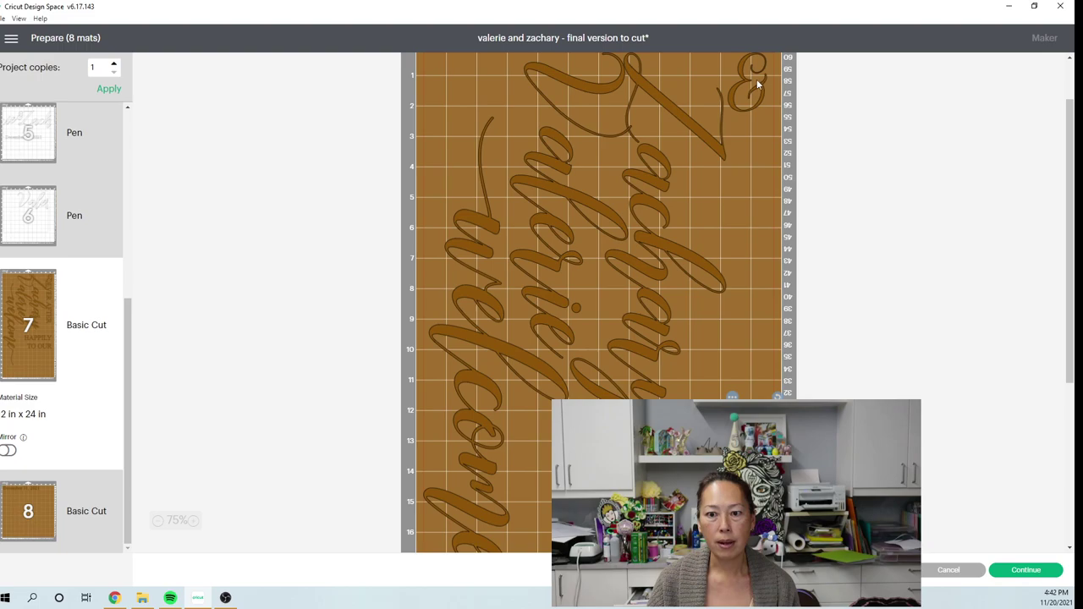
left_click_drag(757, 78, 548, 461)
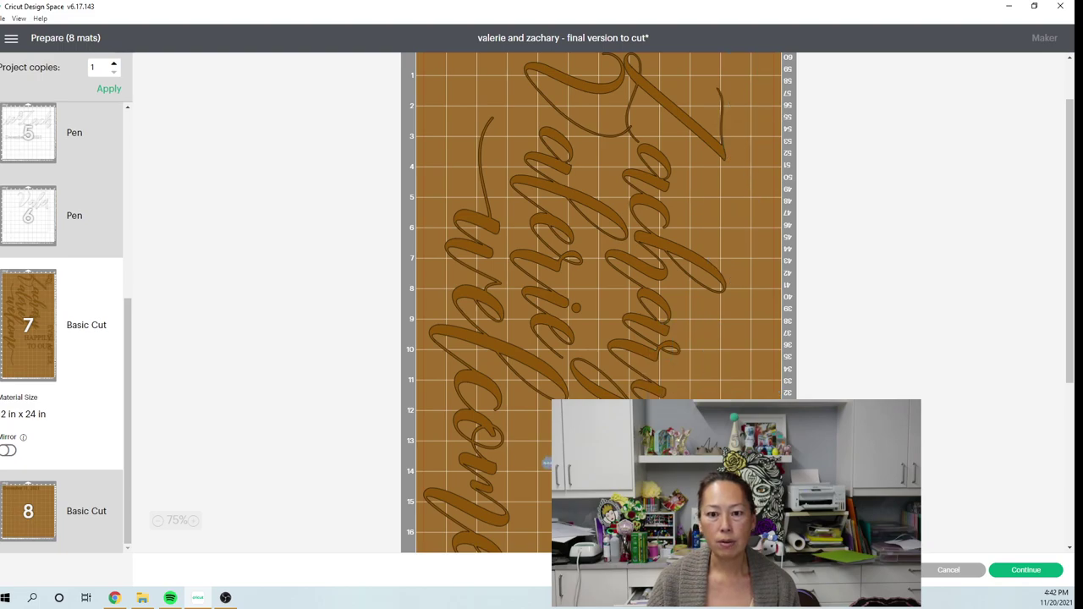
mouse_move(669, 265)
left_mouse_down()
mouse_move(686, 262)
mouse_move(670, 258)
left_mouse_up()
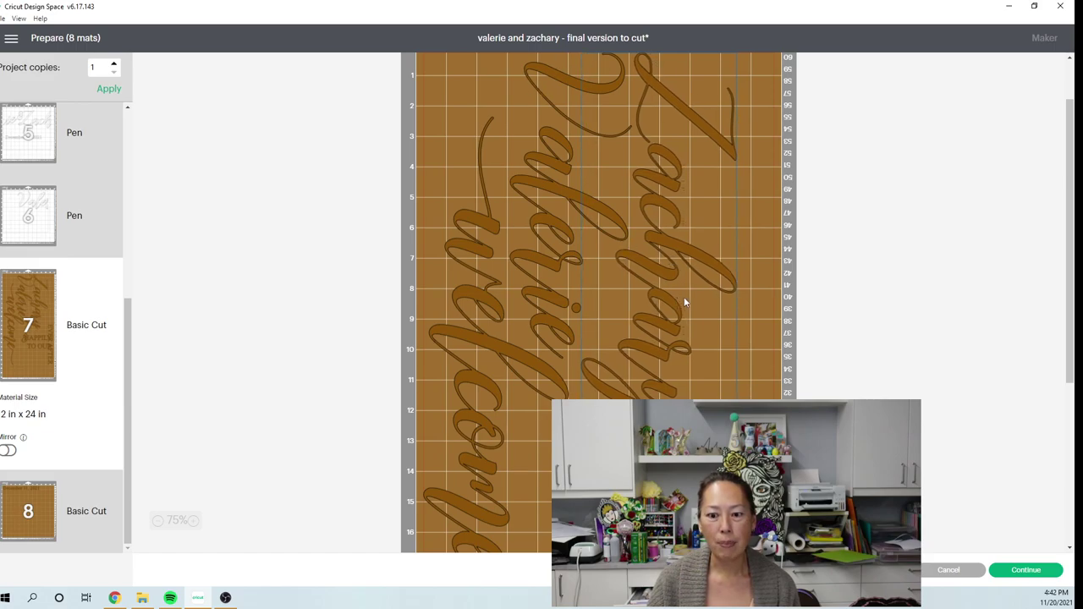
scroll(573, 209, "down", 5)
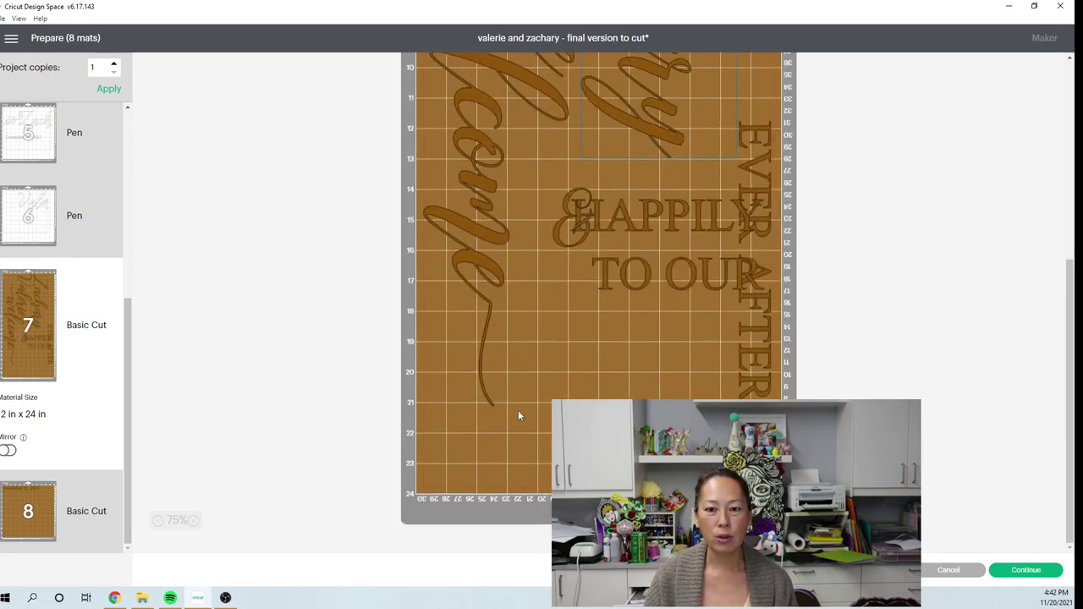
Move the December 31, 2021 text from mat 8 to mat 7, turn it vertical and place it at the mat's upper right edge.
left_click(49, 503)
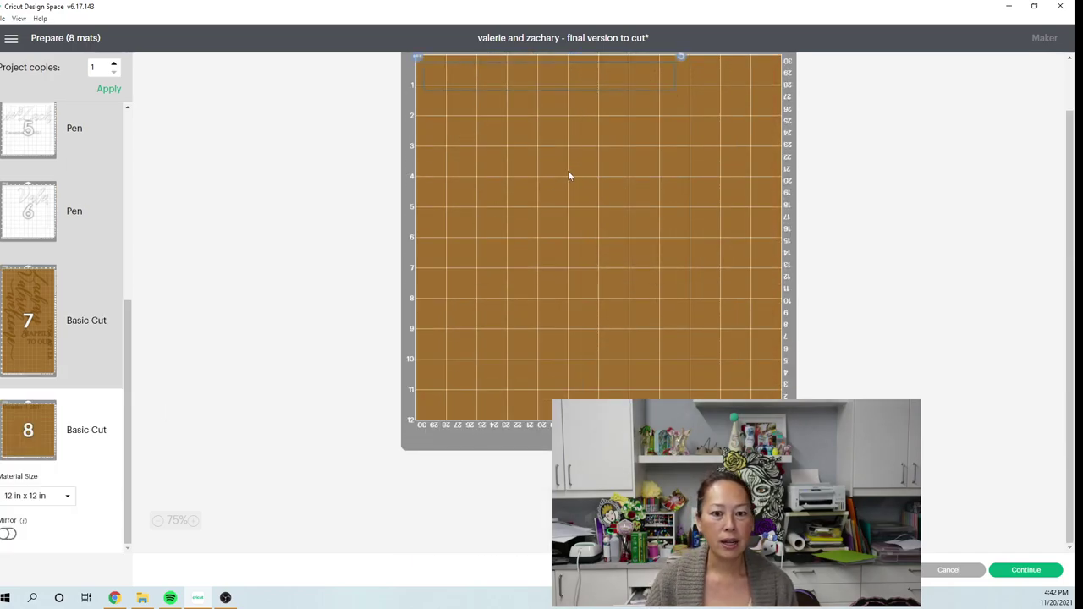
left_click(418, 114)
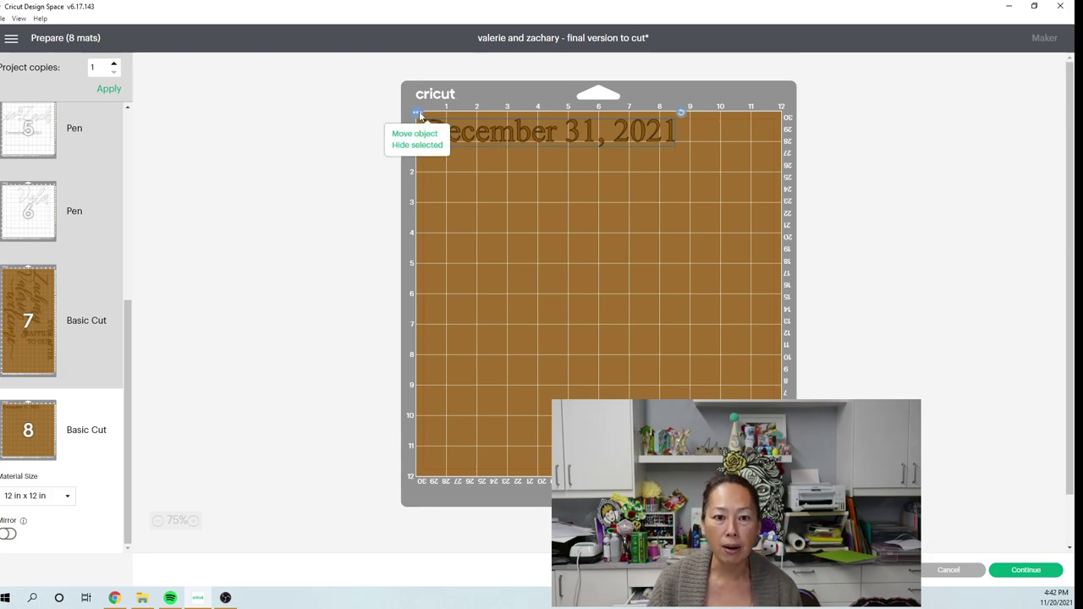
left_click(421, 139)
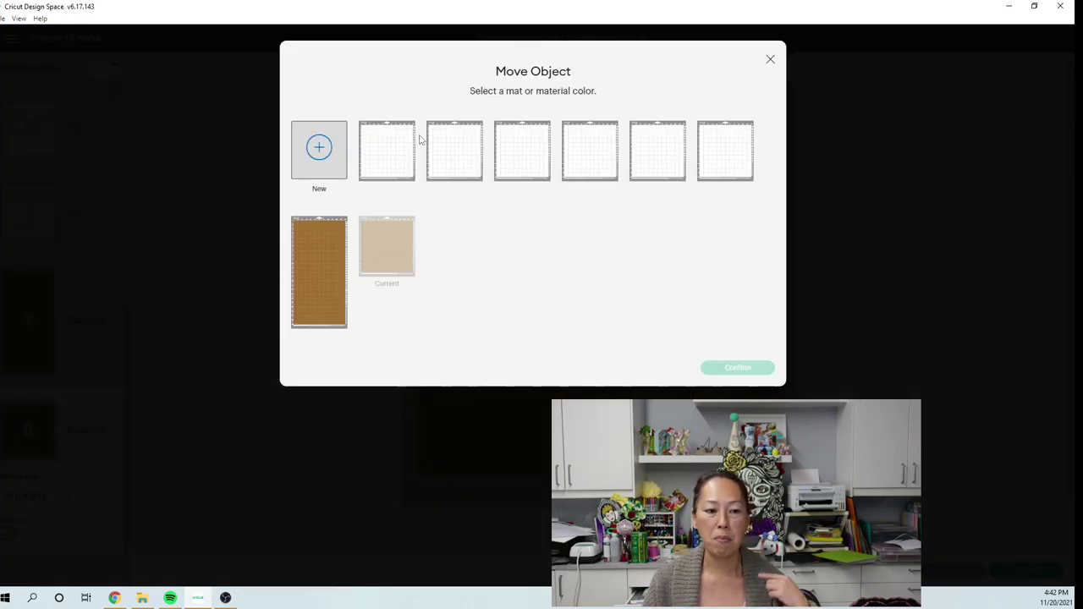
left_click(322, 252)
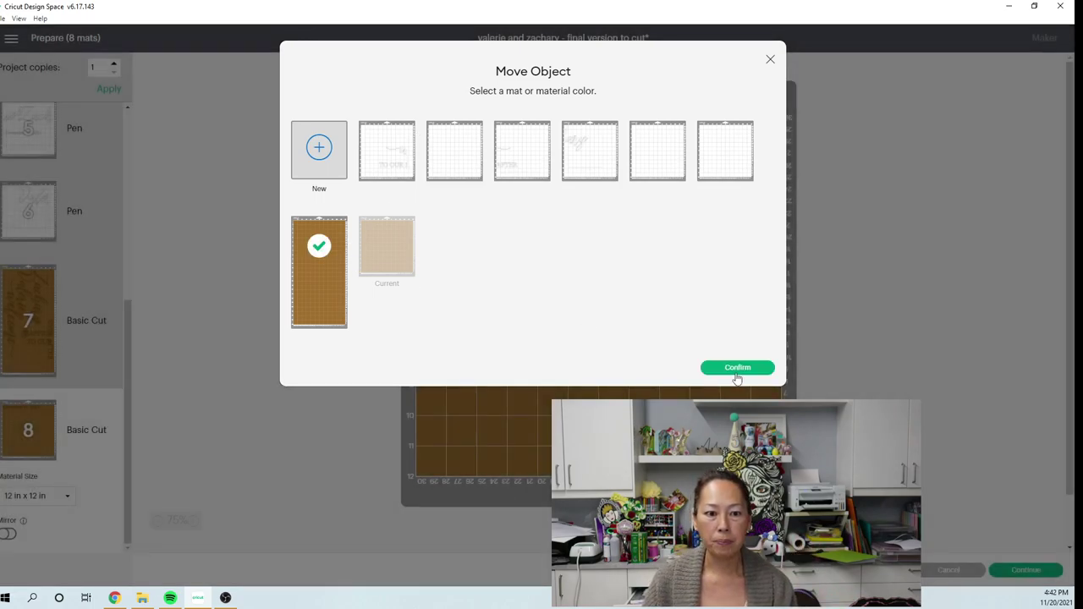
key("Return")
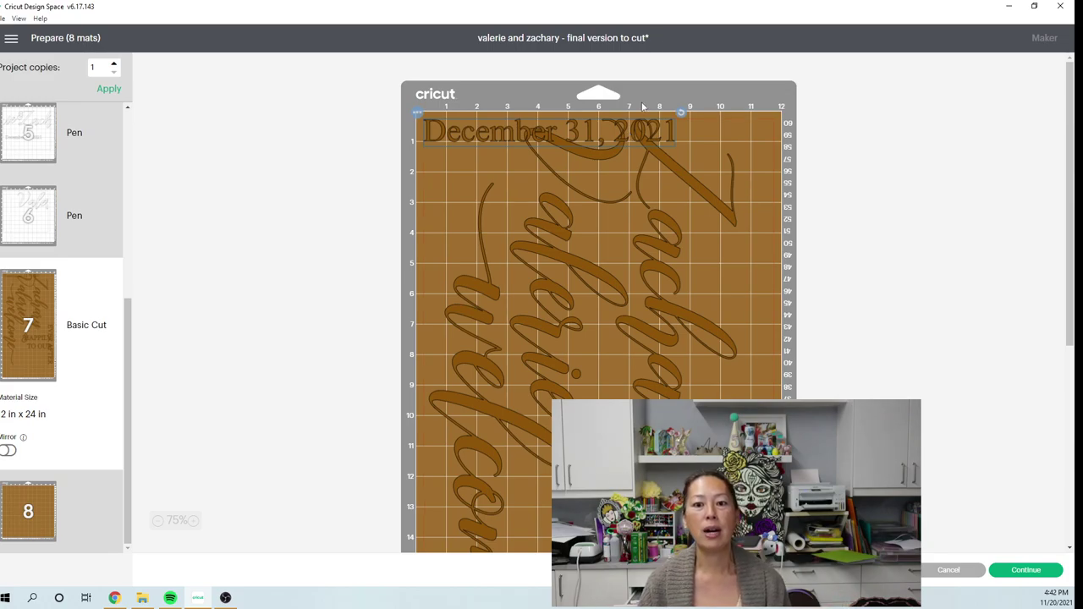
left_click_drag(629, 132, 611, 323)
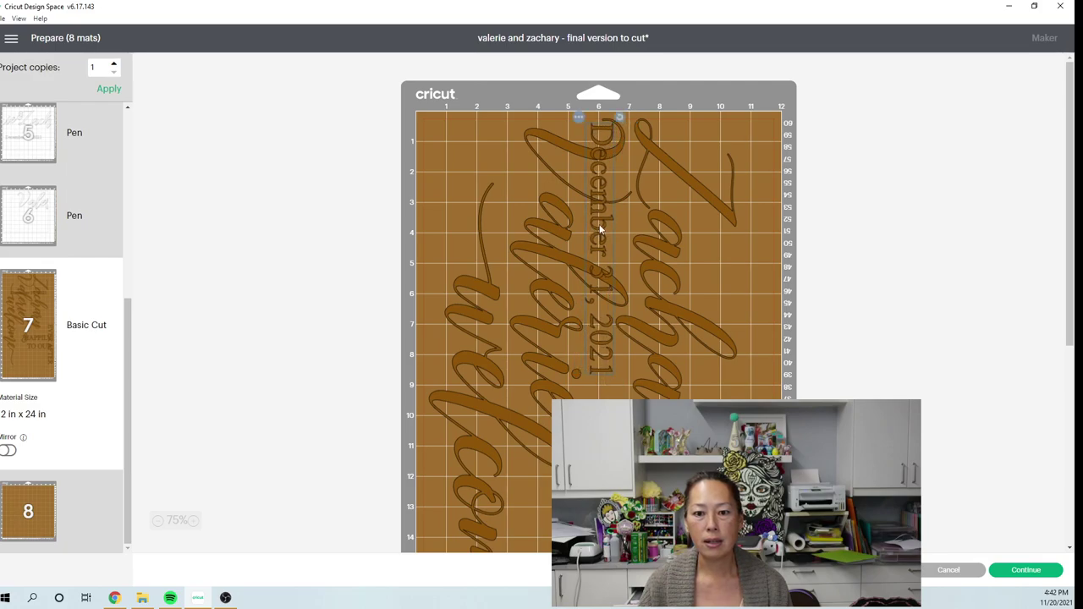
left_click_drag(598, 224, 807, 233)
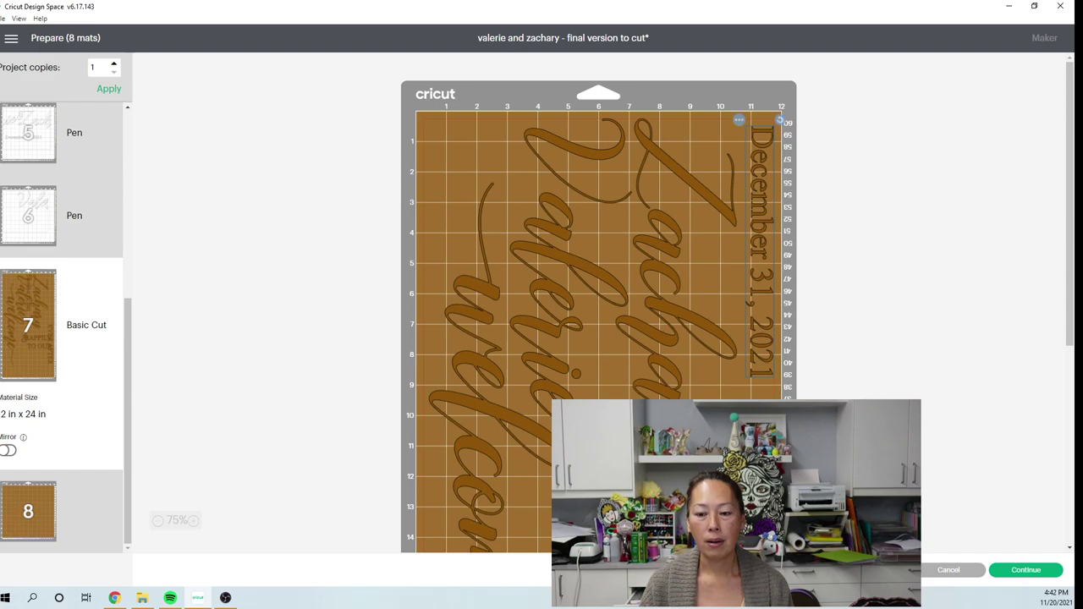
On mat 7, move the vertical EVER AFTER text to the mat's right edge, directly below the December 31, 2021 text.
left_click_drag(726, 457, 726, 398)
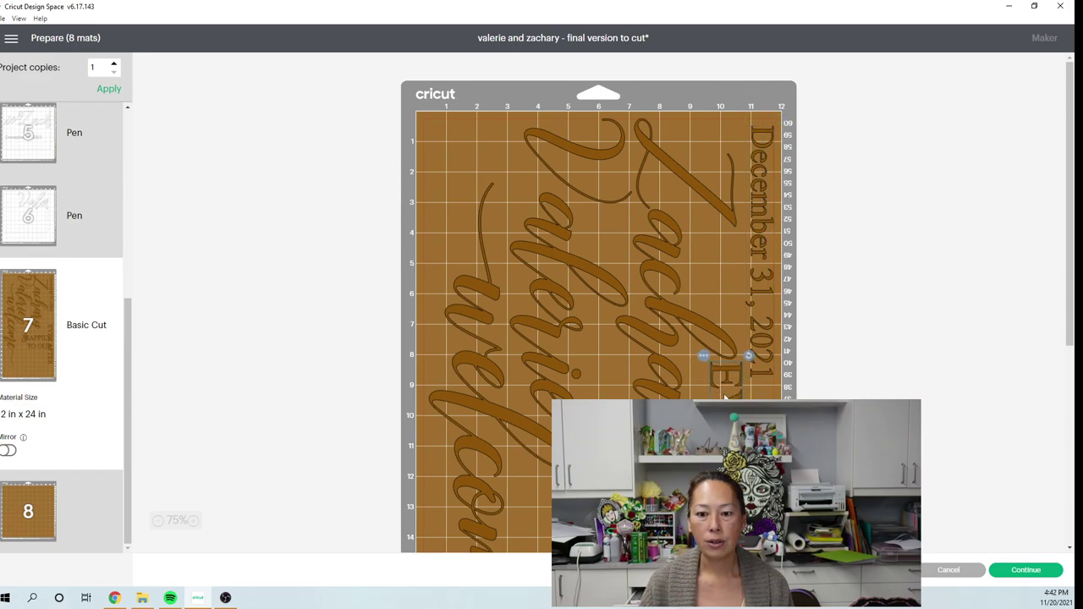
scroll(726, 398, "down", 5)
left_click_drag(733, 283, 765, 303)
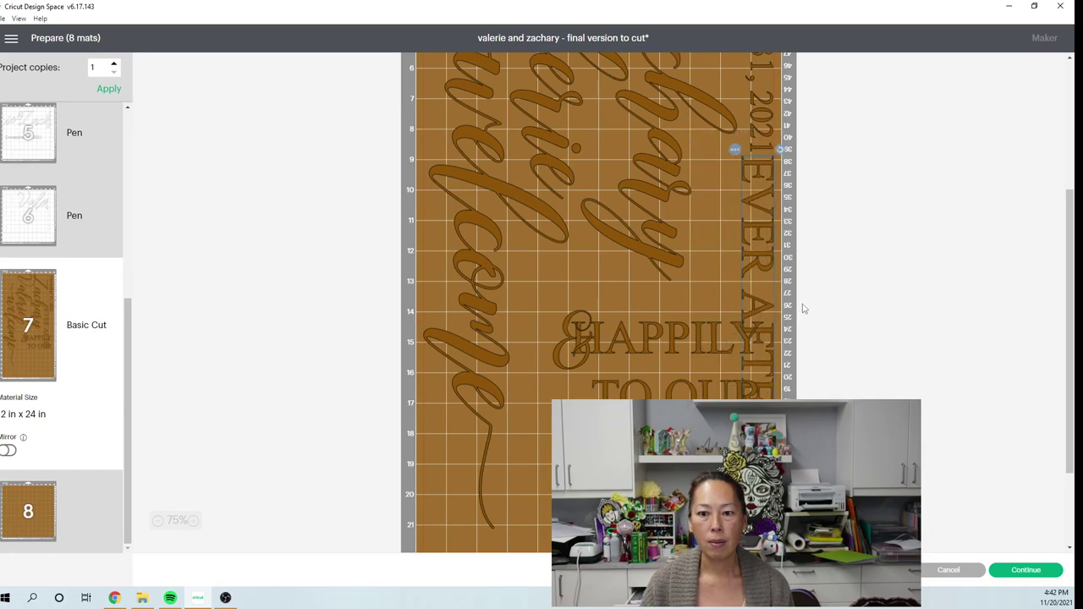
Turn HAPPILY vertical and place it just right of the end of the groom's name, alongside EVER AFTER.
left_click_drag(666, 345, 620, 309)
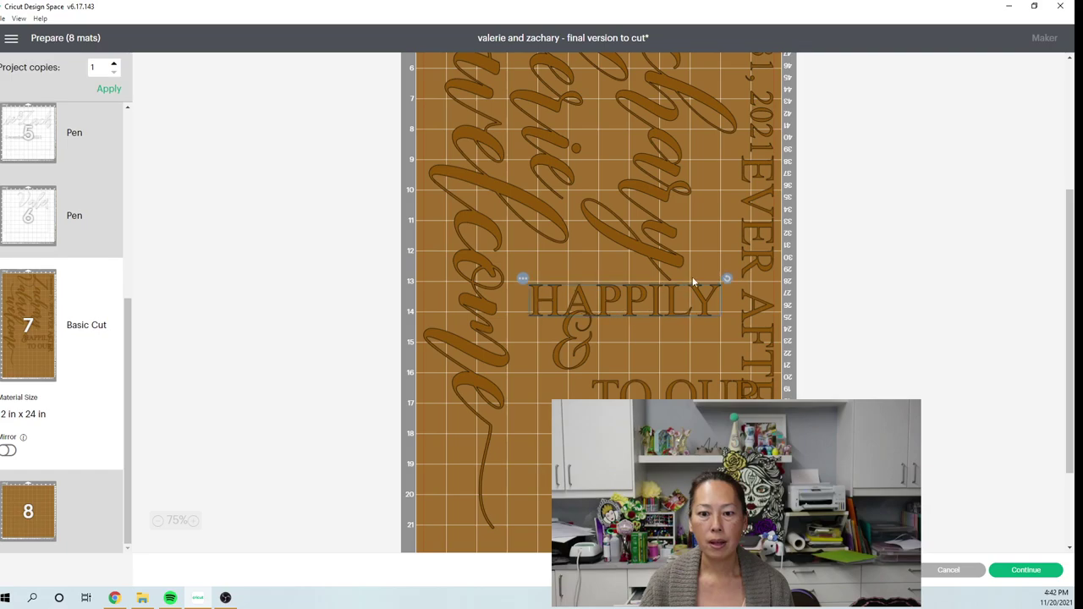
left_click_drag(728, 282, 647, 397)
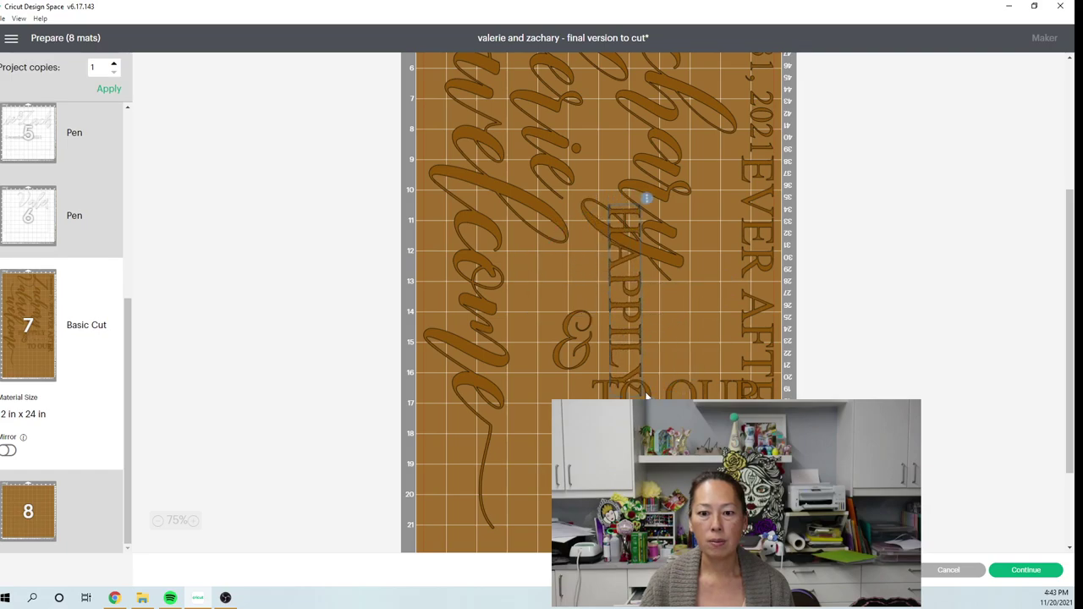
left_click_drag(632, 336, 730, 266)
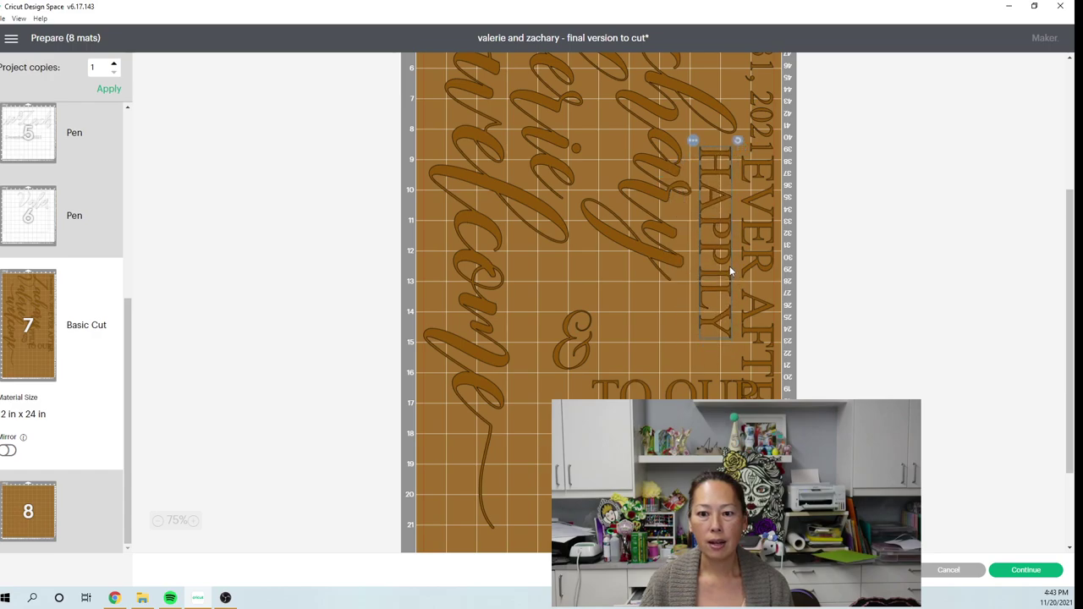
Move the ampersand into the gap between the two names and shift TO OUR up beneath the groom's name.
left_click_drag(586, 345, 621, 128)
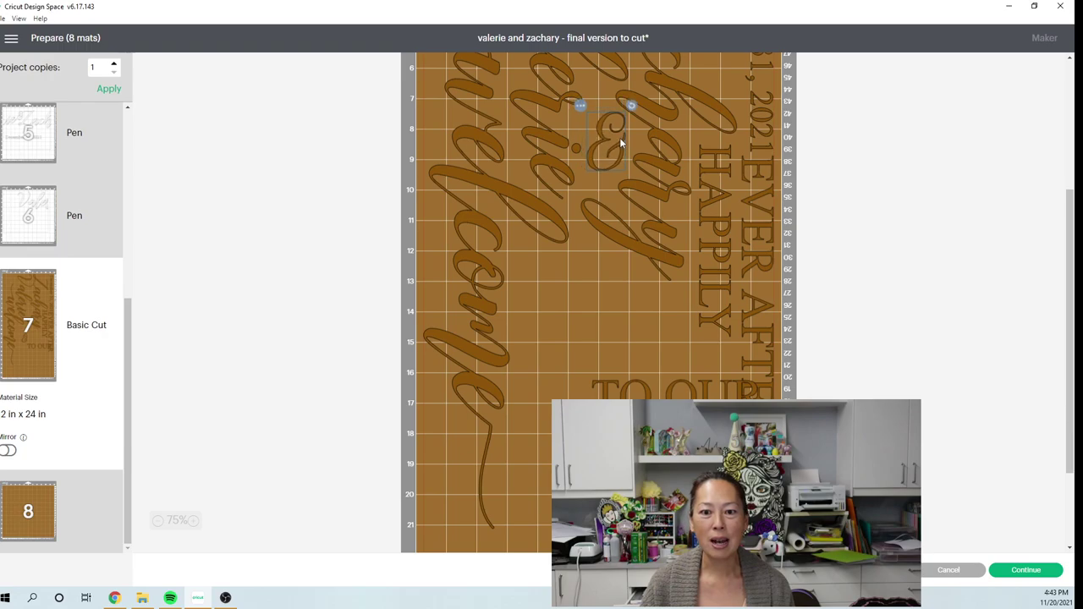
left_click_drag(651, 387, 582, 304)
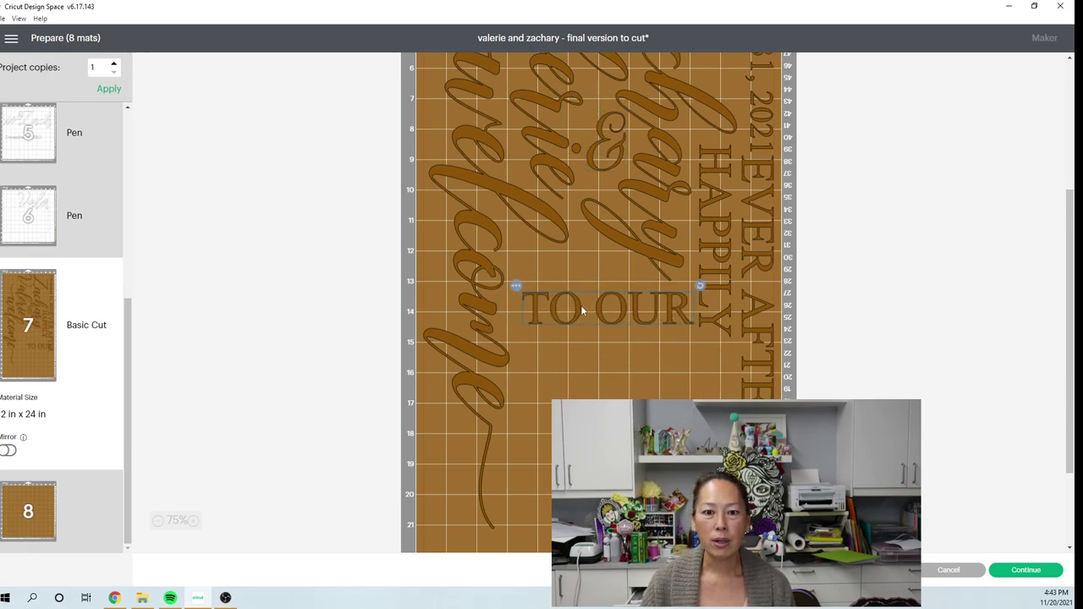
scroll(581, 311, "down", 3)
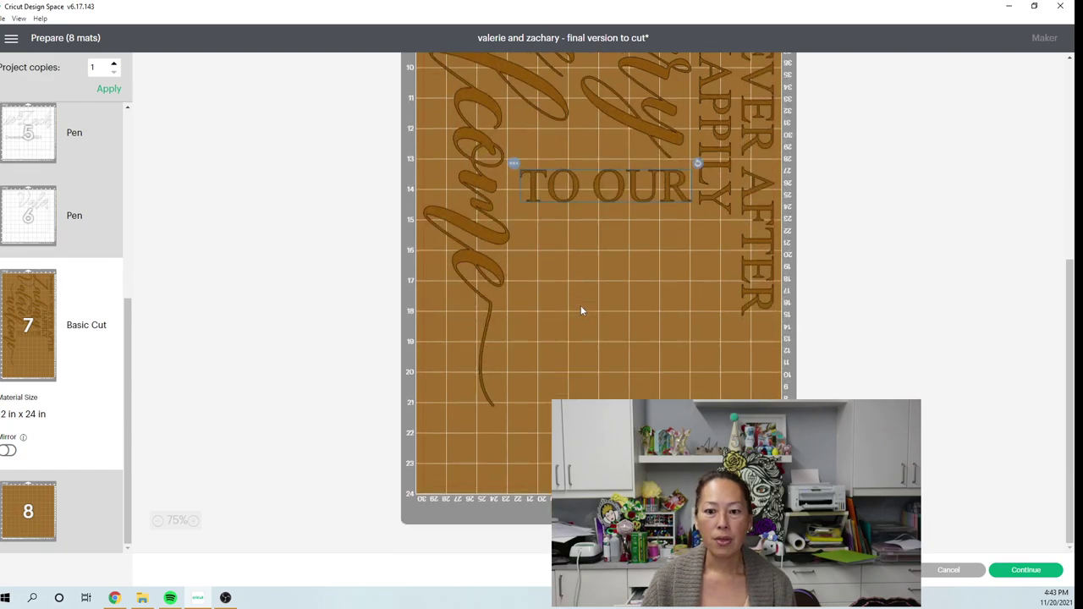
scroll(708, 324, "up", 4)
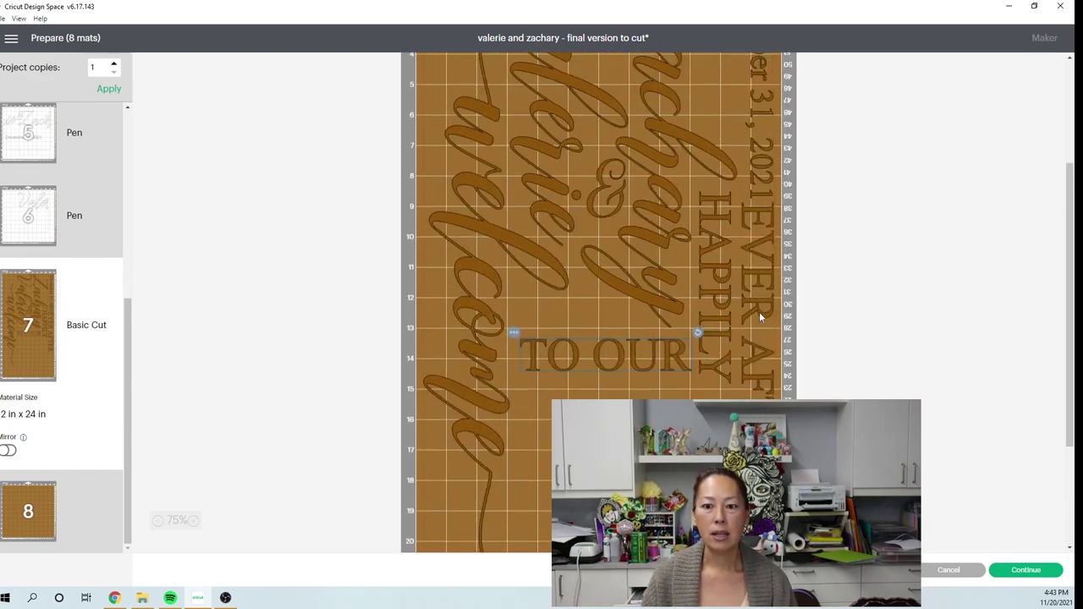
Move the December 31, 2021 text off the mat's right edge to the ampersand area and place EVER AFTER in the upper right corner.
left_click(760, 316)
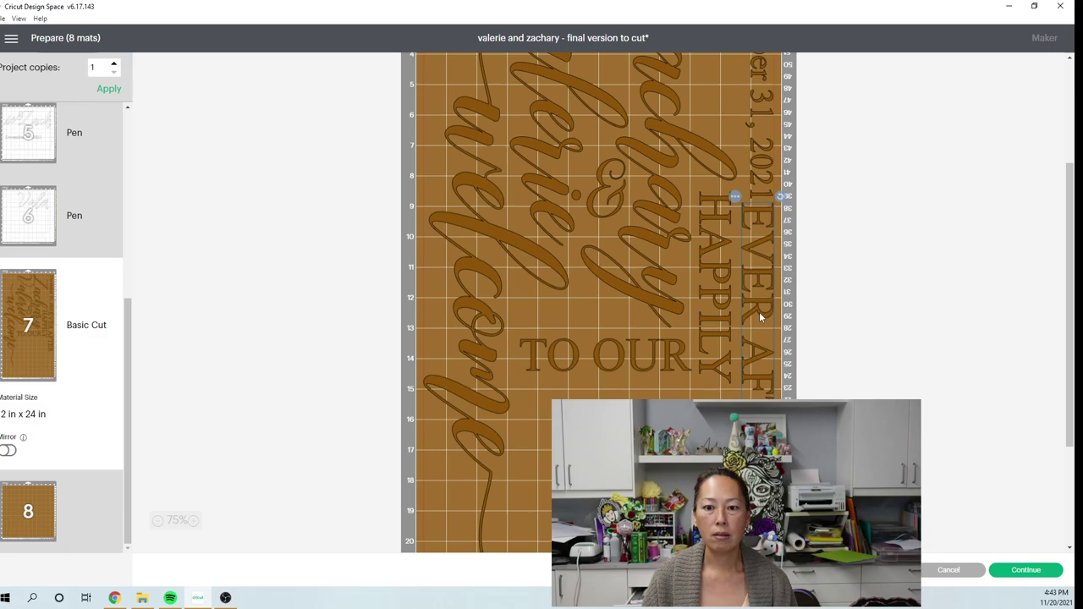
scroll(760, 316, "up", 3)
scroll(760, 318, "down", 2)
left_click_drag(748, 234, 584, 411)
left_click_drag(772, 384, 776, 188)
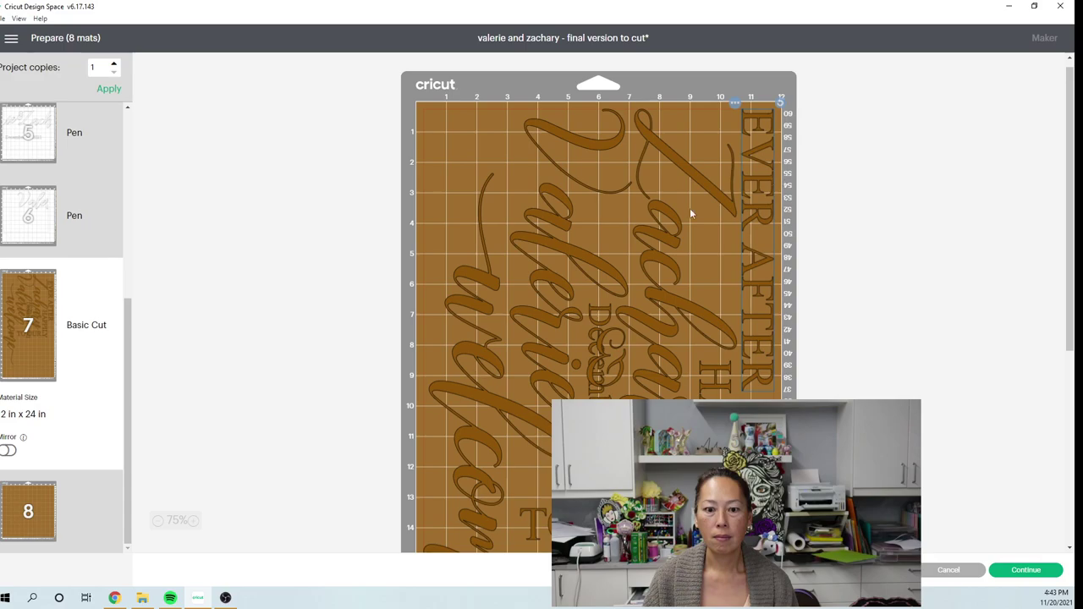
Place the vertical December 31, 2021 text just right of the lower half of welcome, beneath the bride's name.
left_click(595, 366)
left_click_drag(596, 366, 428, 259)
left_click_drag(535, 310, 742, 392)
scroll(742, 392, "down", 3)
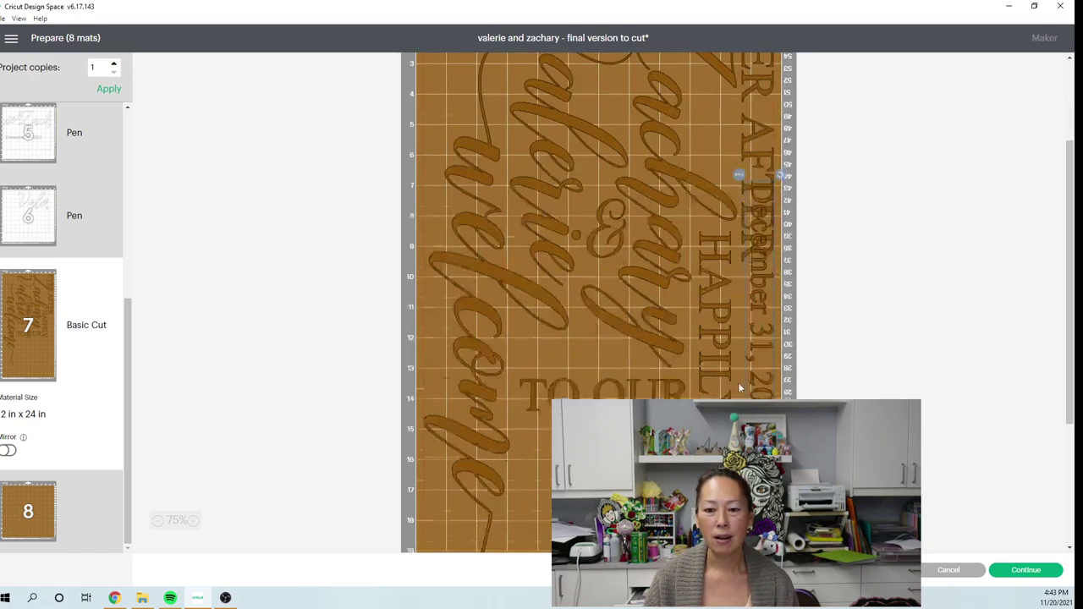
scroll(641, 362, "up", 2)
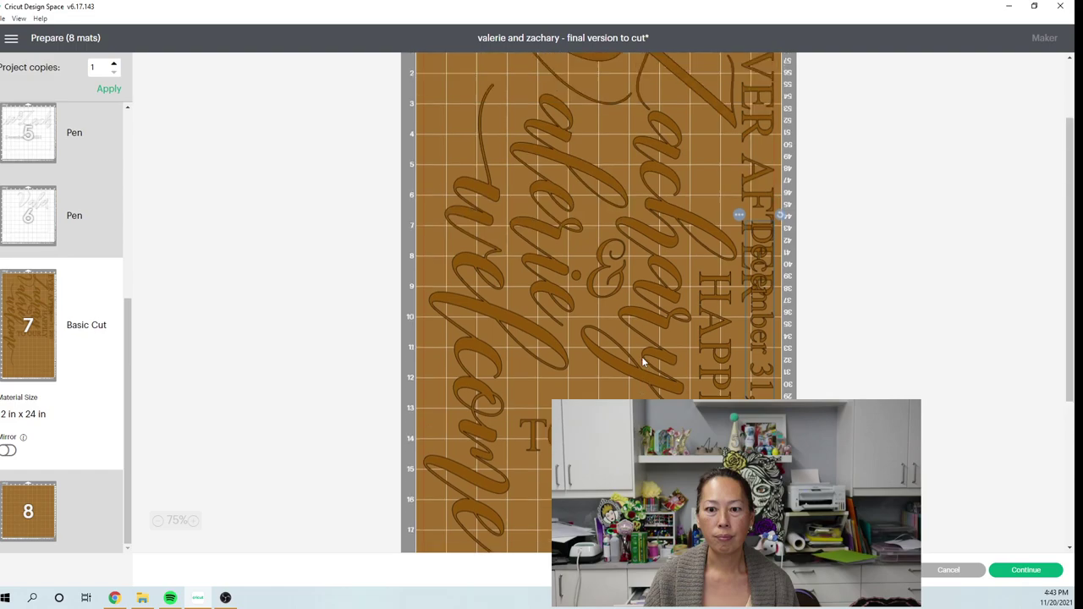
scroll(642, 363, "down", 3)
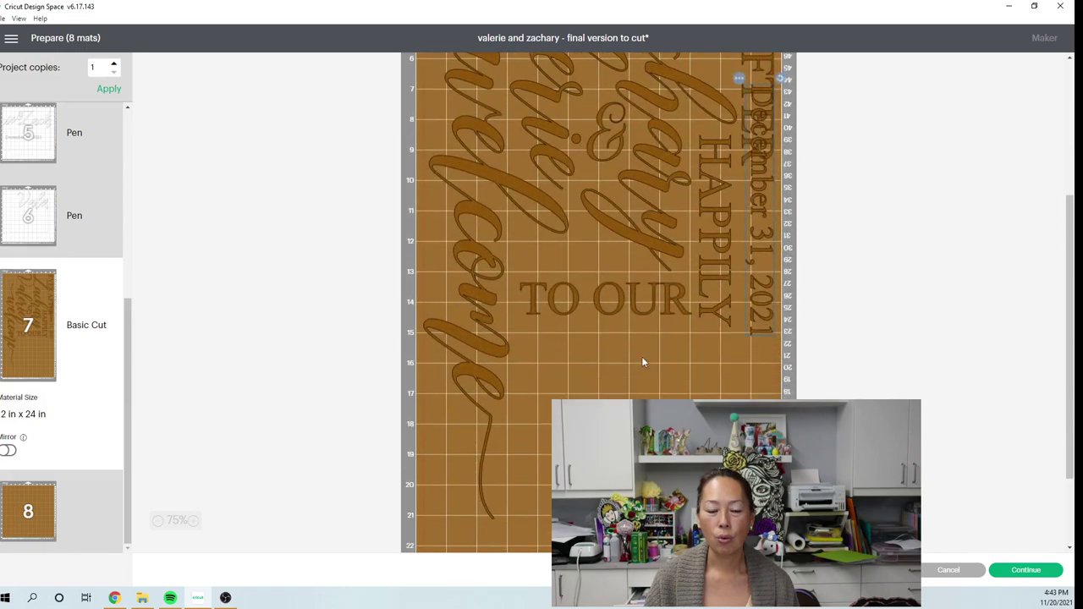
left_click_drag(756, 241, 519, 393)
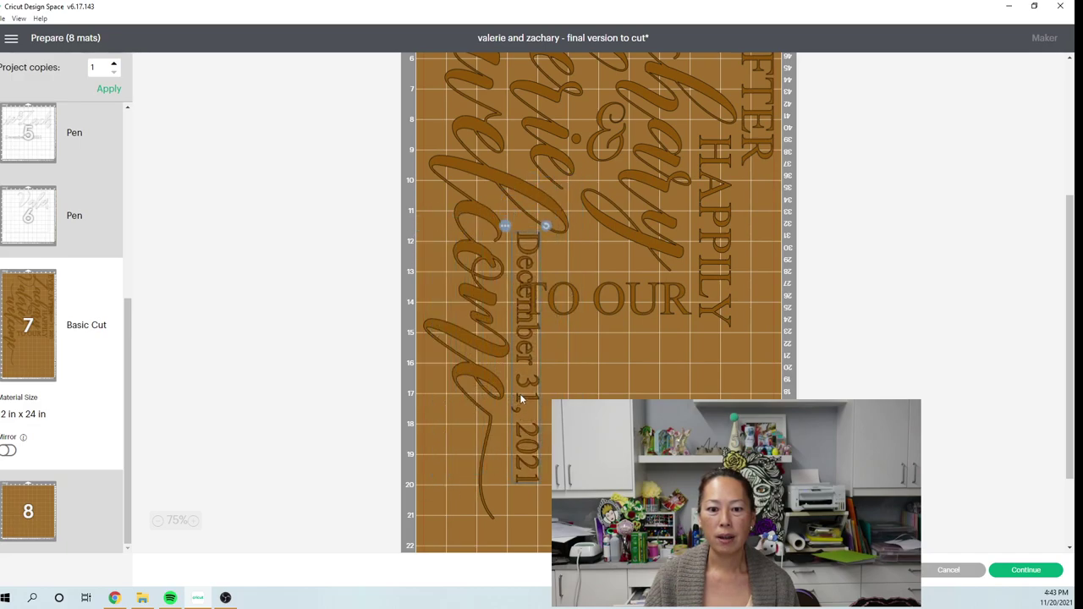
Turn TO OUR vertical and place it at the mat's right edge below EVER AFTER, beside HAPPILY.
mouse_move(650, 302)
left_mouse_down()
mouse_move(678, 402)
mouse_move(588, 327)
mouse_move(660, 317)
left_mouse_up()
left_click_drag(637, 354, 719, 313)
left_click_drag(808, 301, 844, 265)
Review the full layout of mat 7 and open Pen mat 1.
scroll(622, 383, "down", 5)
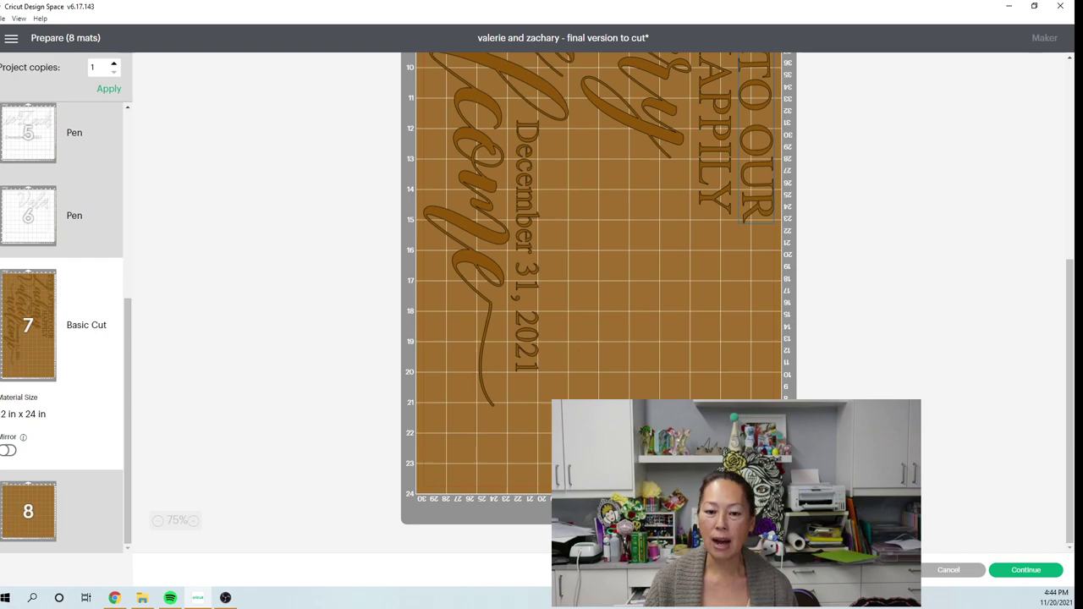
scroll(764, 398, "up", 8)
scroll(765, 398, "up", 4)
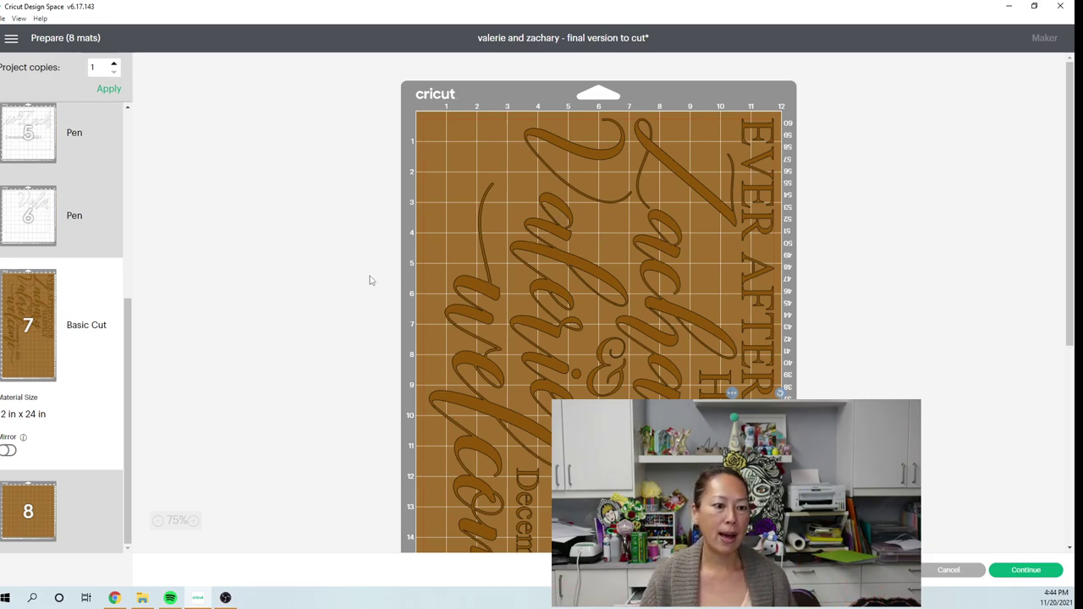
scroll(46, 245, "up", 5)
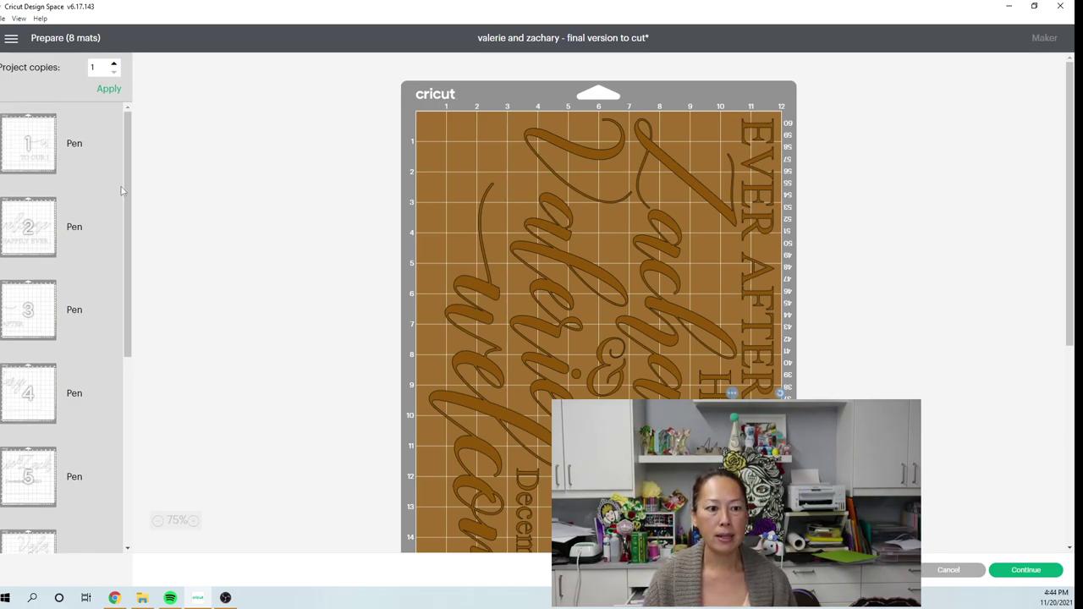
left_click(47, 157)
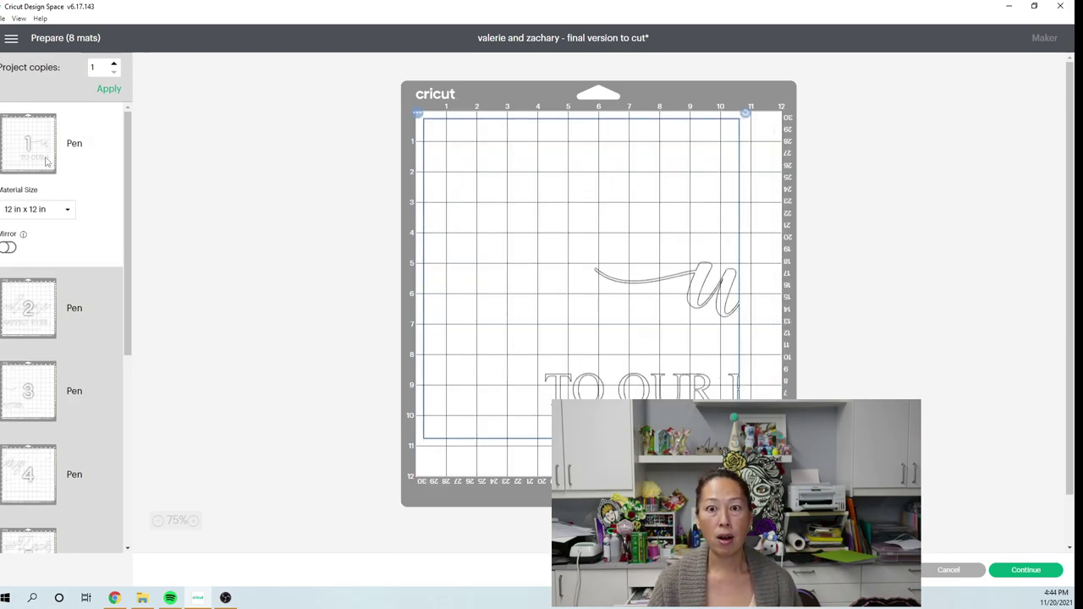